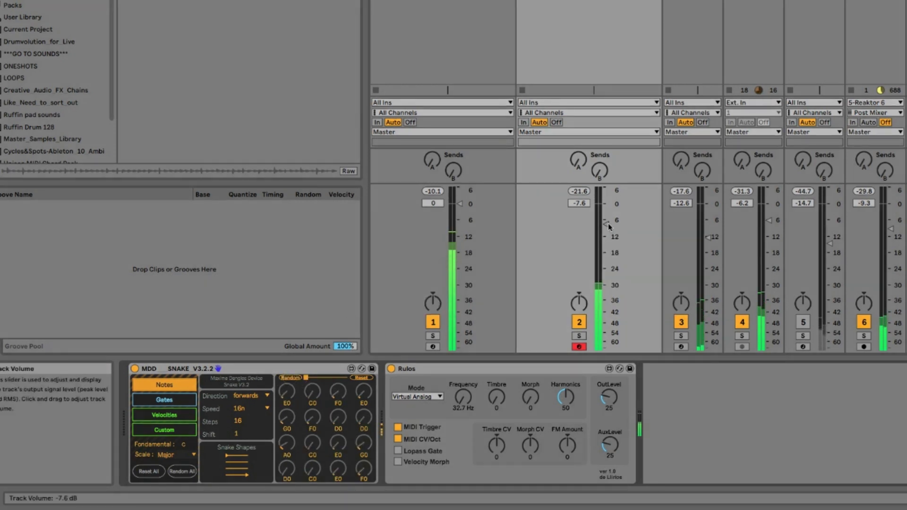
Step: Raise track 2's volume to -2.2 dB and randomize the Snake sequencer's notes
{"action": "left_click_drag", "start_coordinate": [603, 223], "coordinate": [602, 222]}
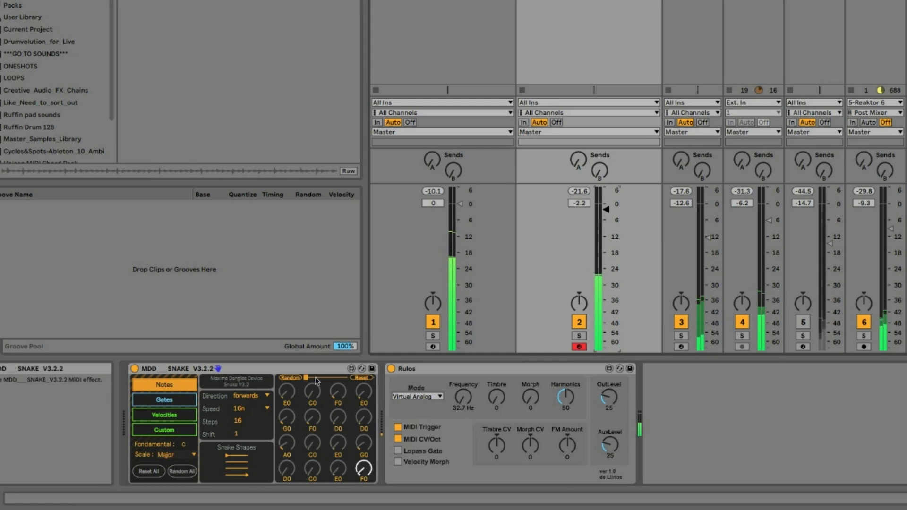
{"action": "left_click", "coordinate": [294, 379]}
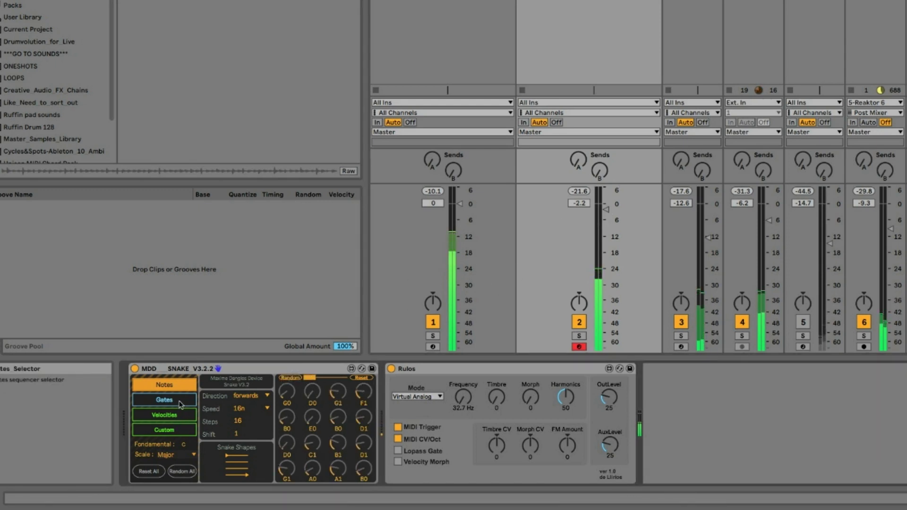
Step: Randomize the Snake sequencer's gates and set their swing to 10.2 %
{"action": "left_click", "coordinate": [165, 400]}
{"action": "left_click", "coordinate": [290, 378]}
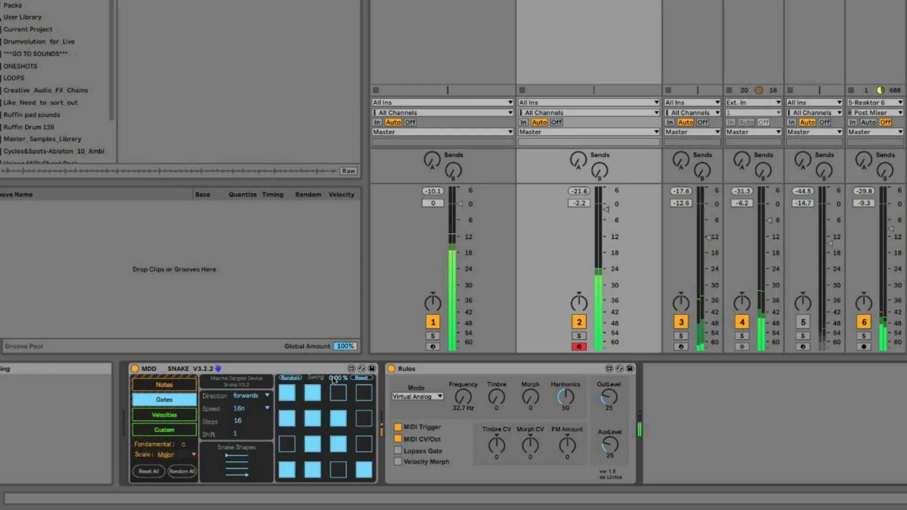
{"action": "left_click_drag", "start_coordinate": [328, 360], "coordinate": [328, 372]}
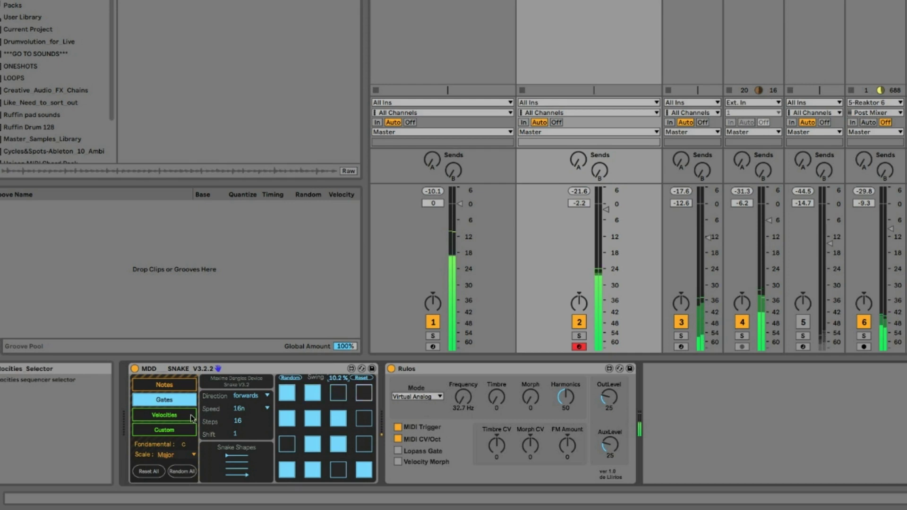
Step: Adjust the random range of the Snake velocity sequencer and randomize its velocities
{"action": "left_click", "coordinate": [164, 415]}
{"action": "left_click_drag", "start_coordinate": [331, 378], "coordinate": [325, 378]}
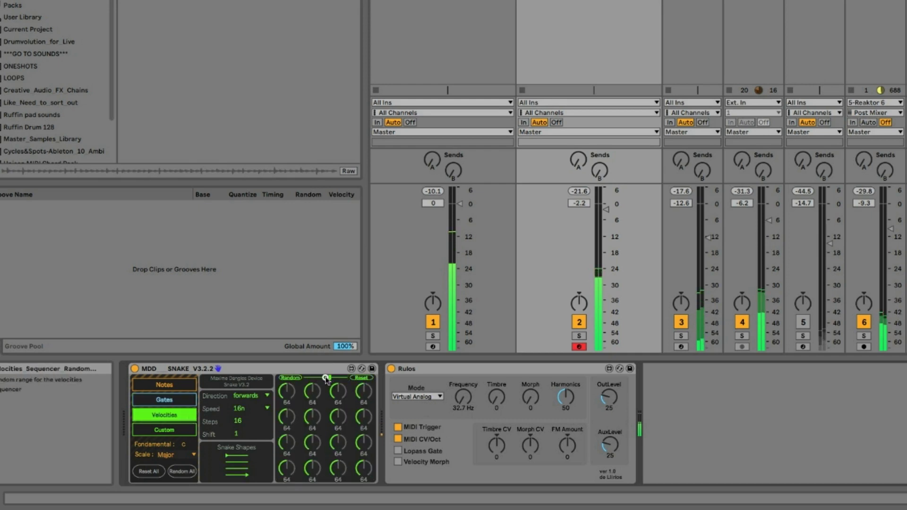
{"action": "left_click", "coordinate": [297, 378]}
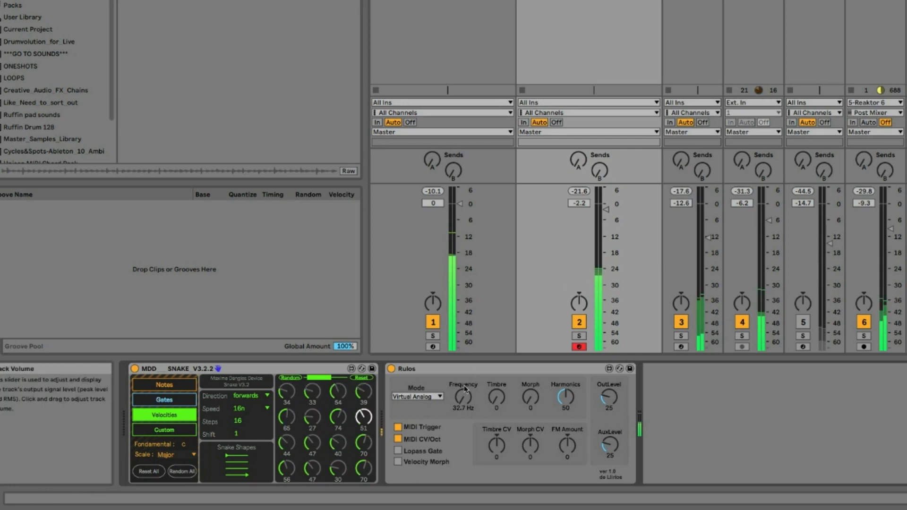
Step: Sweep the Rulos frequency up to about 3.31 kHz and back to 32.7 Hz, and lower Harmonics to 9
{"action": "left_click_drag", "start_coordinate": [463, 387], "coordinate": [462, 379]}
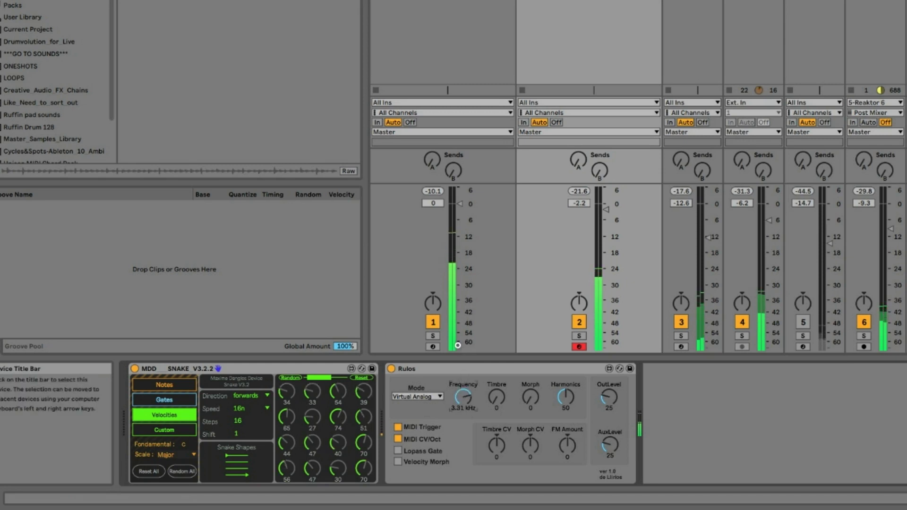
{"action": "left_click_drag", "start_coordinate": [458, 345], "coordinate": [459, 404]}
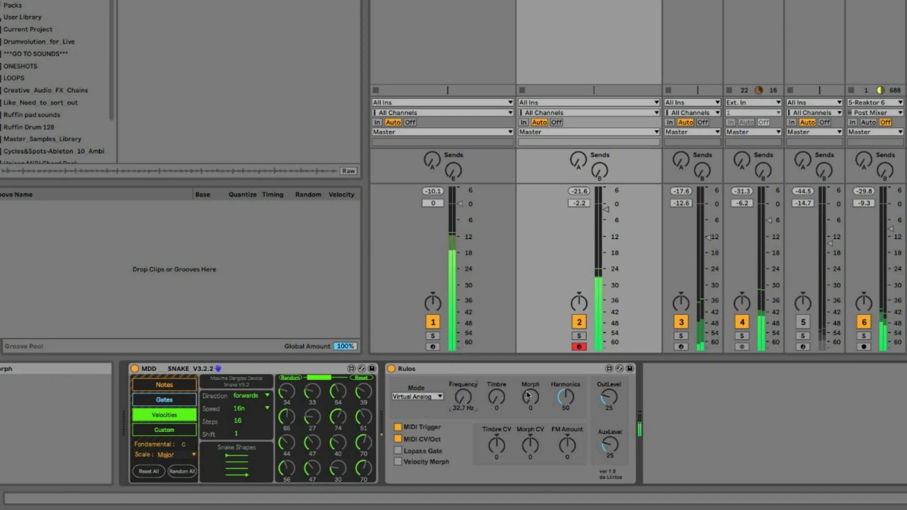
{"action": "left_click_drag", "start_coordinate": [564, 400], "coordinate": [564, 418]}
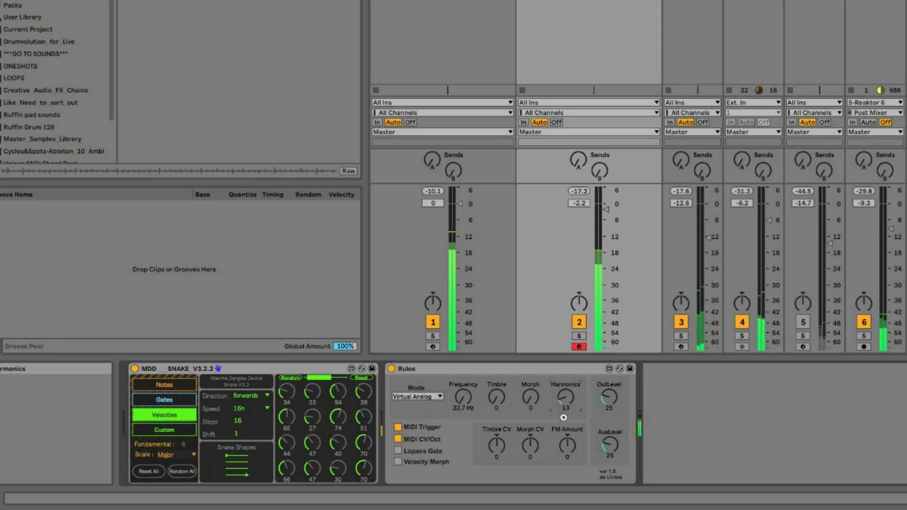
Step: Solo track 2 and switch Rulos to FM mode with Morph at 34
{"action": "left_click", "coordinate": [579, 335]}
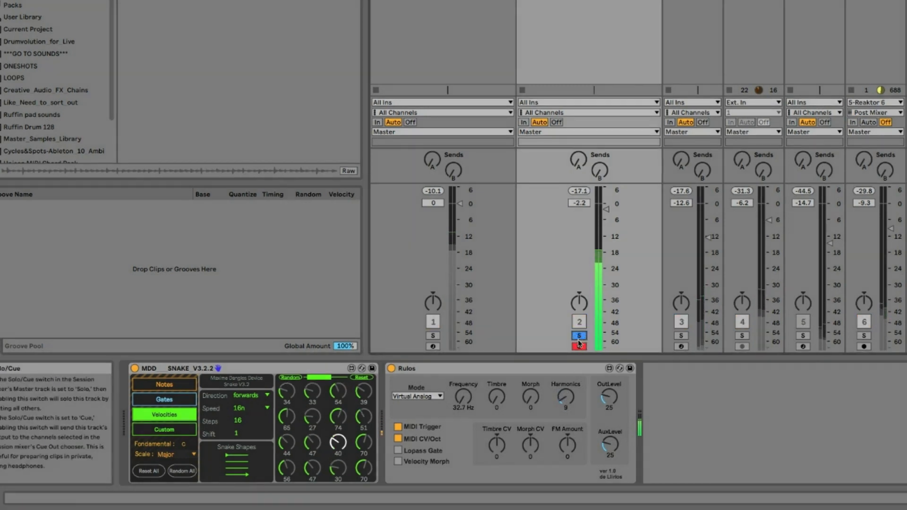
{"action": "left_click", "coordinate": [435, 397]}
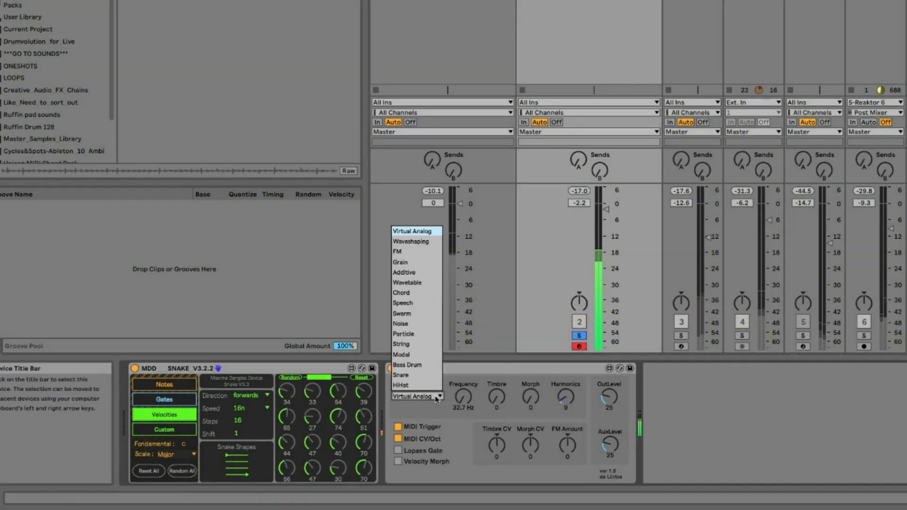
{"action": "left_click", "coordinate": [417, 234]}
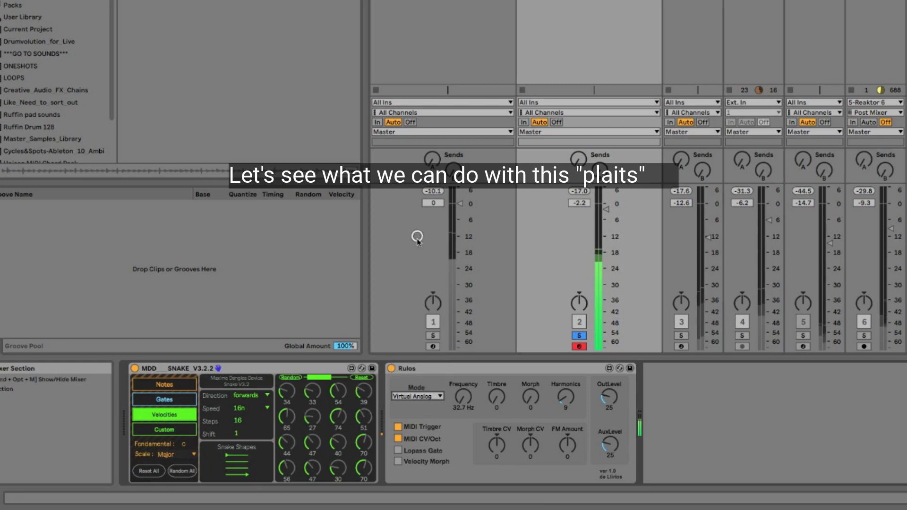
{"action": "key", "text": "Down"}
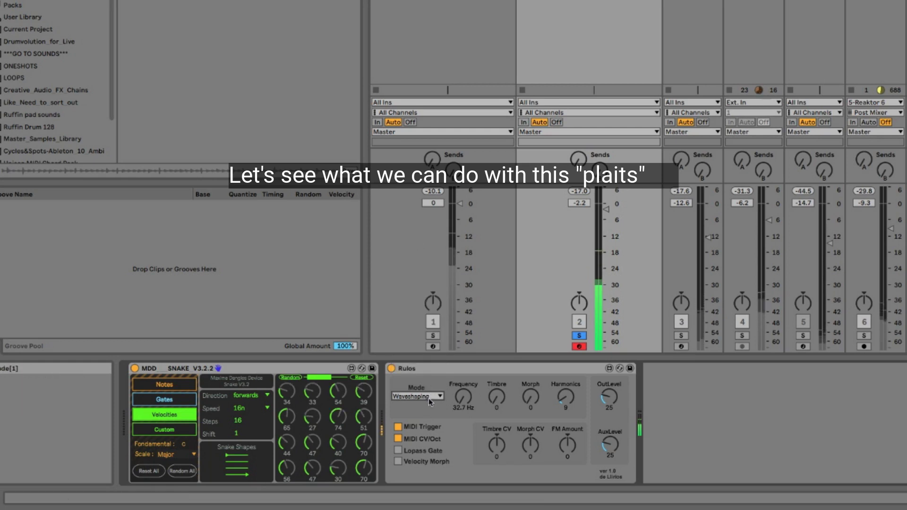
{"action": "key", "text": "Down"}
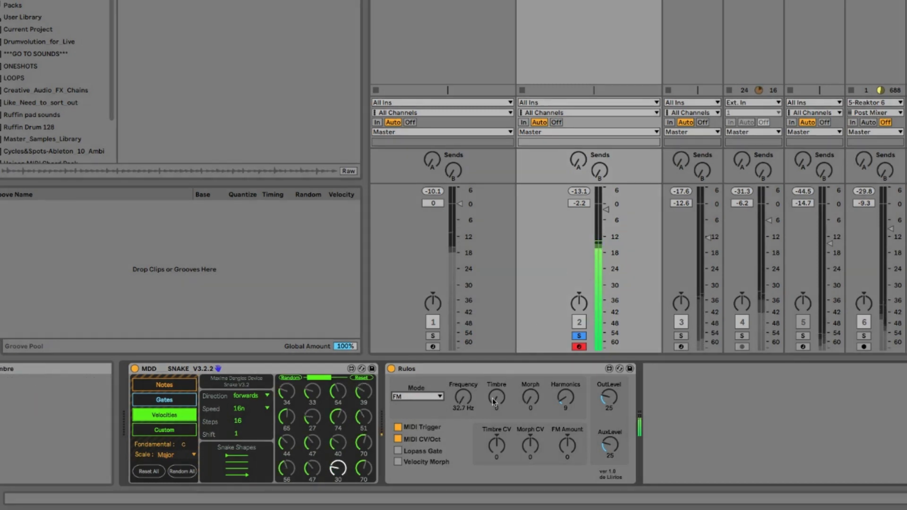
{"action": "left_click_drag", "start_coordinate": [493, 398], "coordinate": [530, 374]}
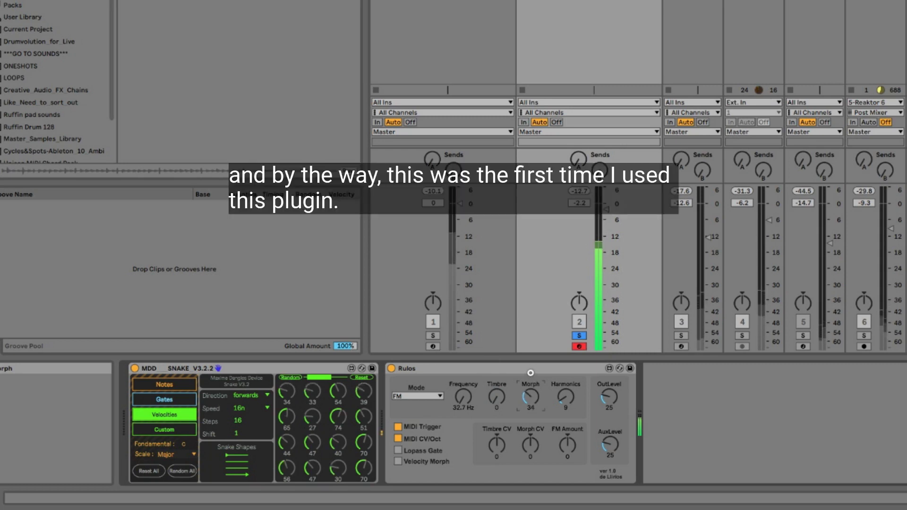
Step: Change the snake shape of the note sequence in Snake
{"action": "left_click", "coordinate": [164, 384]}
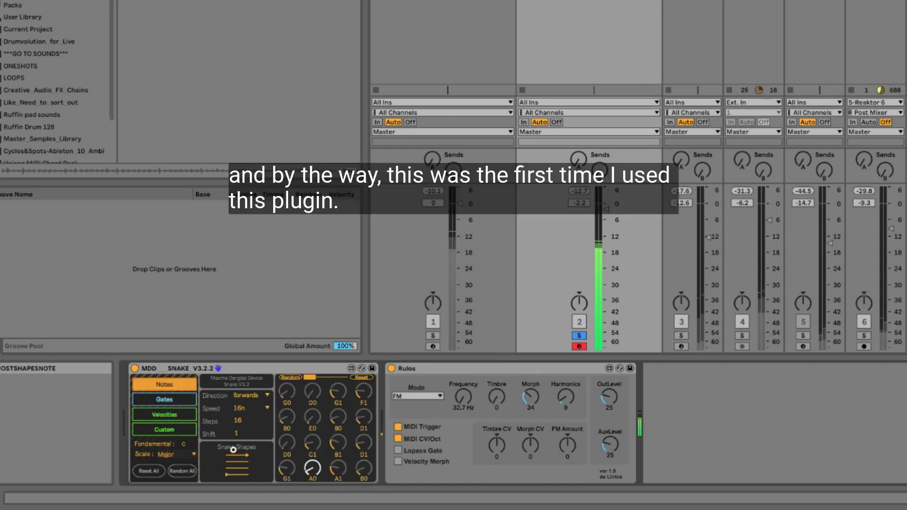
{"action": "left_click", "coordinate": [233, 450]}
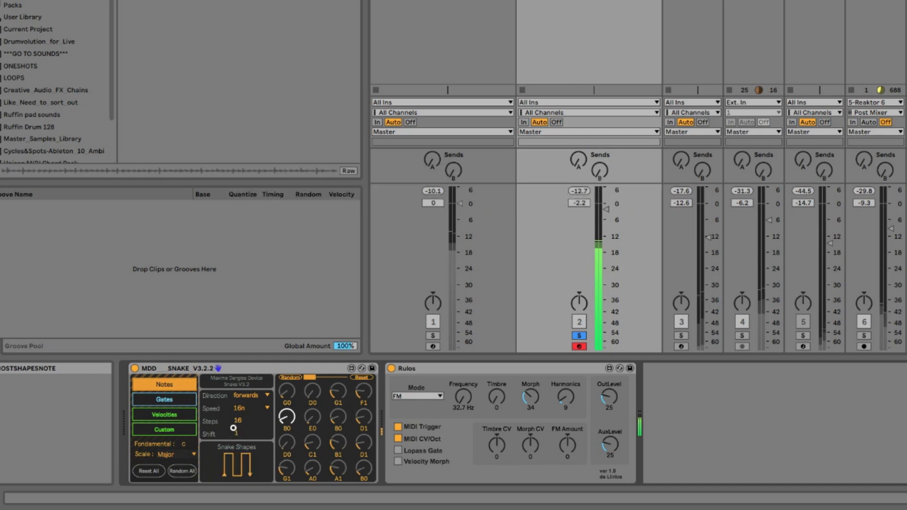
{"action": "left_click_drag", "start_coordinate": [233, 428], "coordinate": [234, 413]}
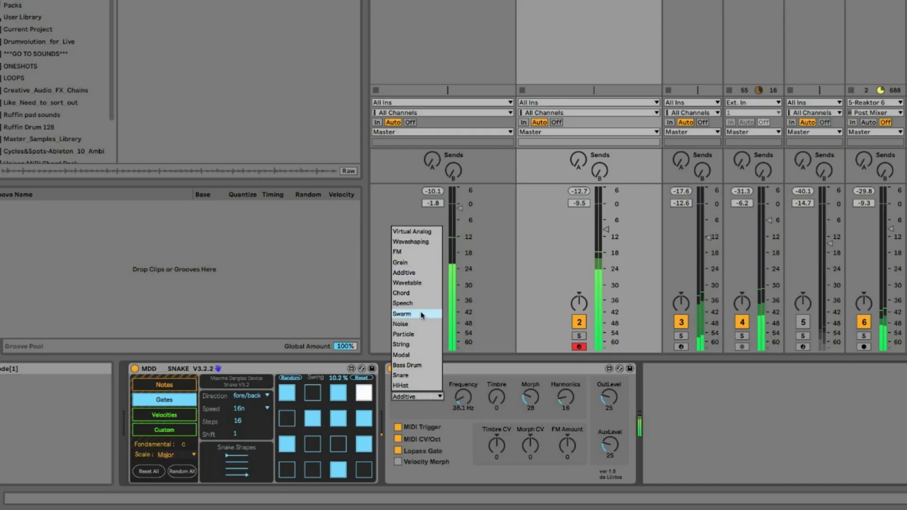
Step: Switch Rulos to Wavetable mode with Harmonics at 1 and Frequency at 32.7 Hz
{"action": "left_click", "coordinate": [420, 287]}
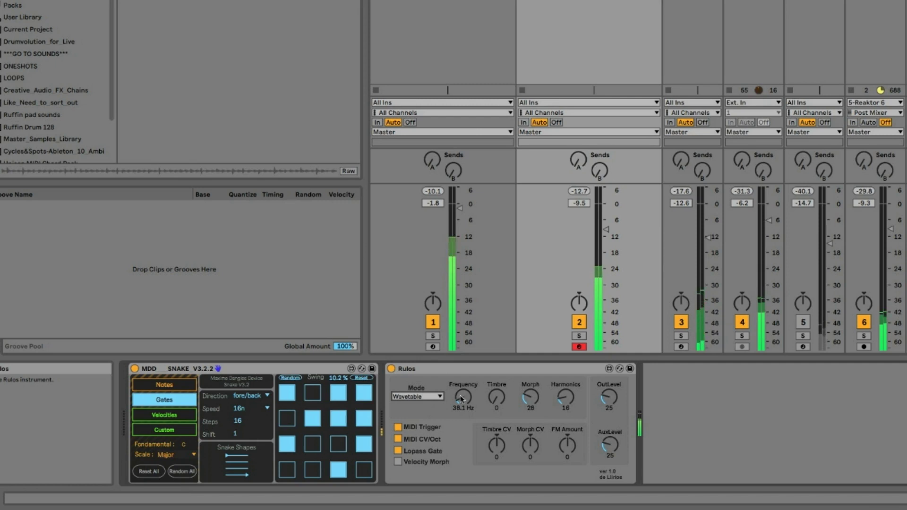
{"action": "mouse_move", "coordinate": [558, 395]}
{"action": "left_mouse_down"}
{"action": "mouse_move", "coordinate": [560, 407]}
{"action": "mouse_move", "coordinate": [562, 400]}
{"action": "left_mouse_up"}
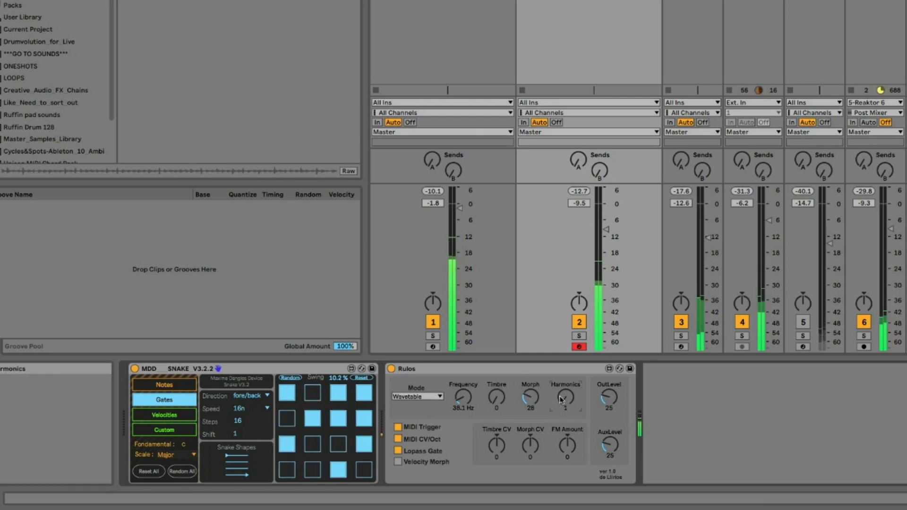
{"action": "left_click_drag", "start_coordinate": [465, 396], "coordinate": [466, 402]}
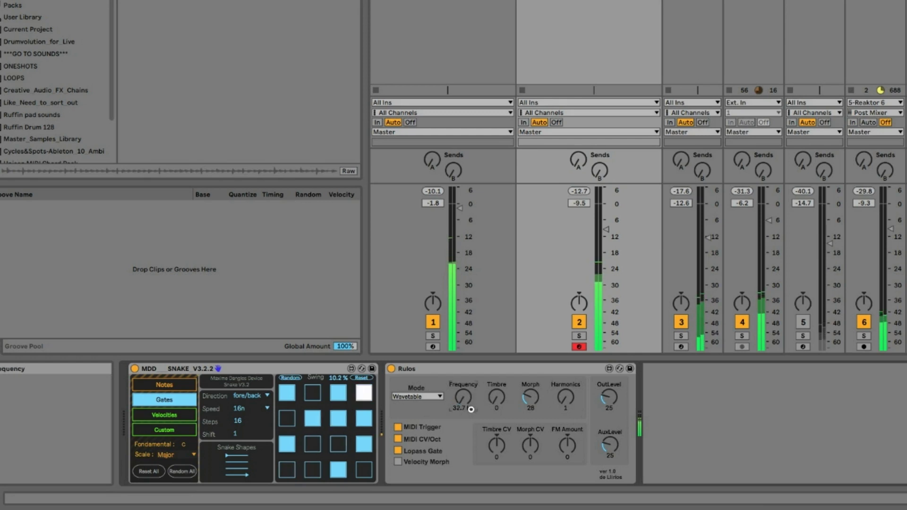
{"action": "left_click", "coordinate": [562, 395]}
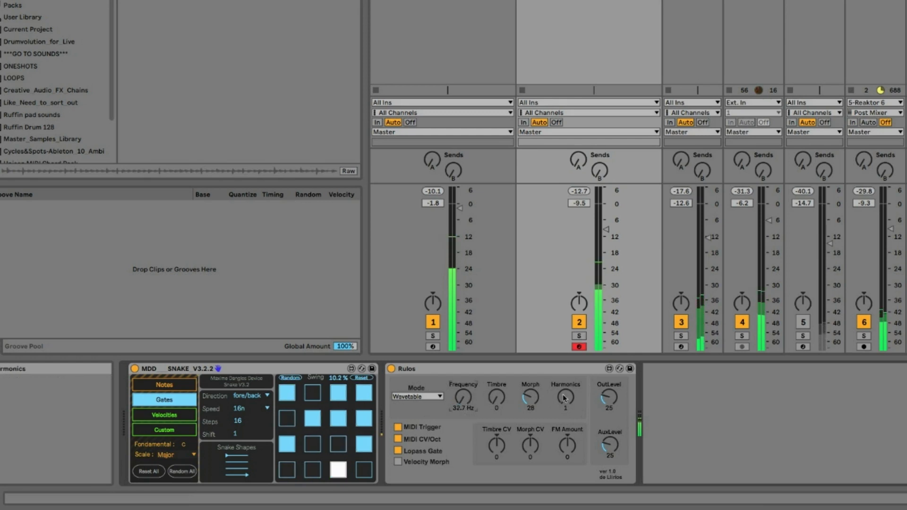
Step: Lower the Rulos Morph to 11 and reduce track 2's volume to -17.5 dB
{"action": "left_click_drag", "start_coordinate": [530, 398], "coordinate": [530, 404]}
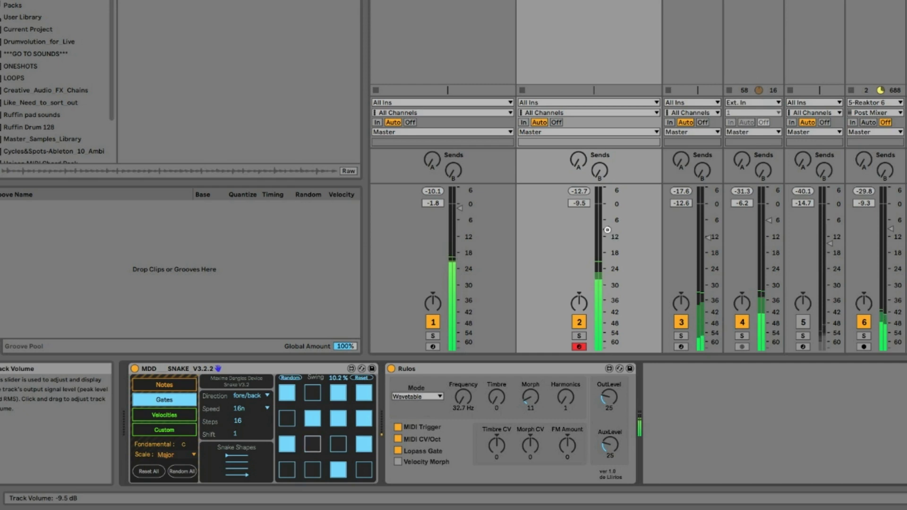
{"action": "left_click_drag", "start_coordinate": [604, 230], "coordinate": [603, 228]}
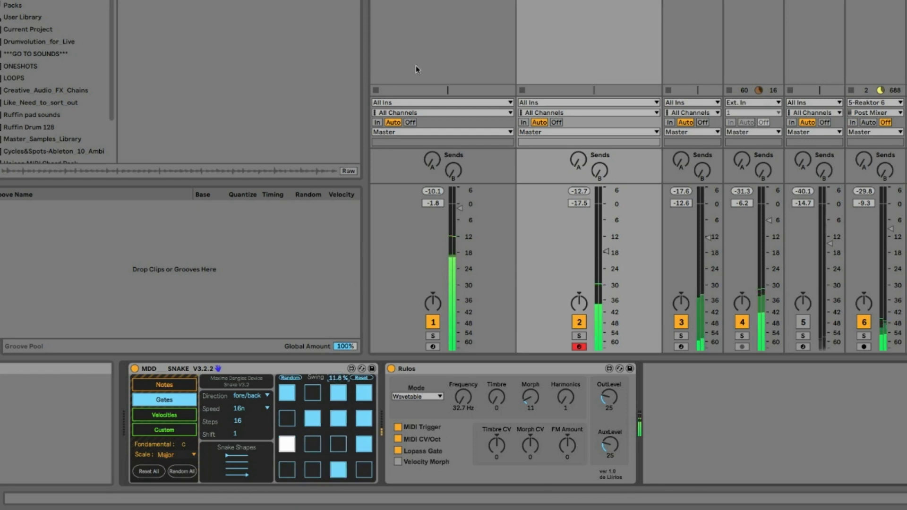
Step: Set the Kick pattern of the Instant minimal drum device on track 1 to 4
{"action": "left_click", "coordinate": [442, 5]}
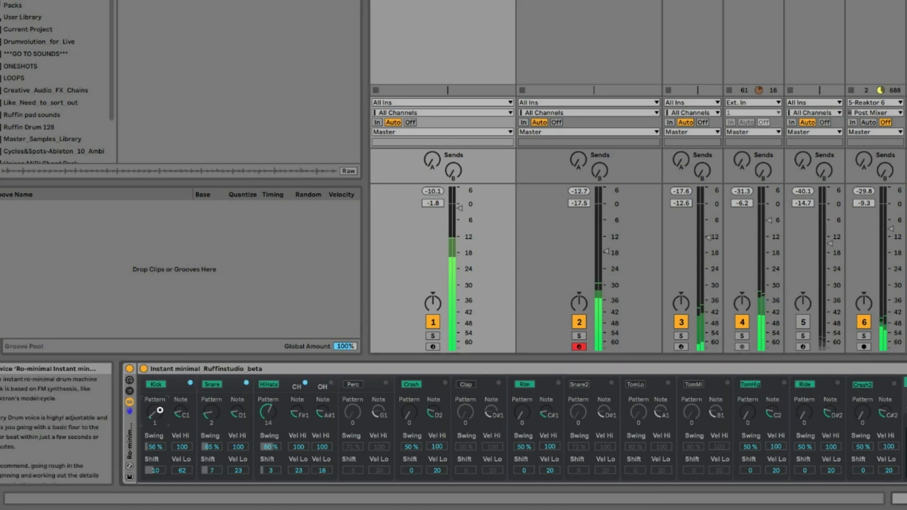
{"action": "left_click_drag", "start_coordinate": [159, 412], "coordinate": [158, 398]}
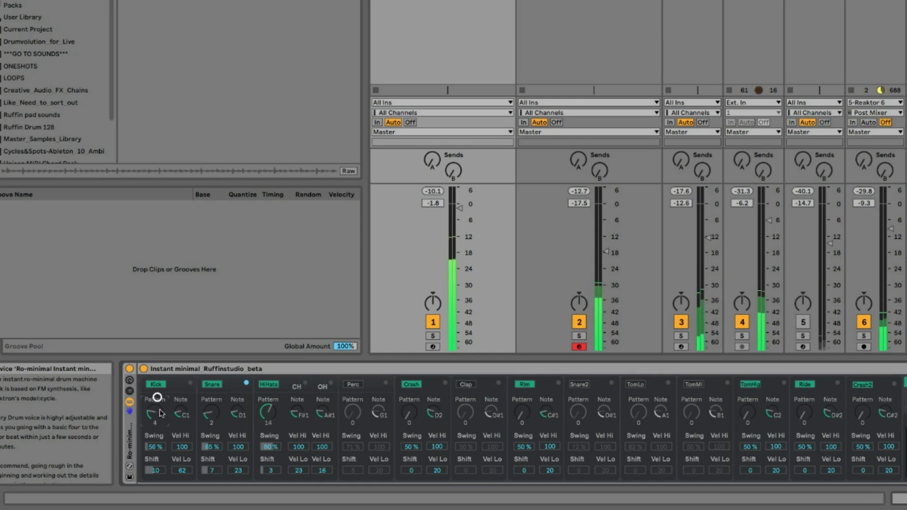
Step: Switch the Kick voice off, back on and off again to create a break
{"action": "left_click", "coordinate": [157, 384]}
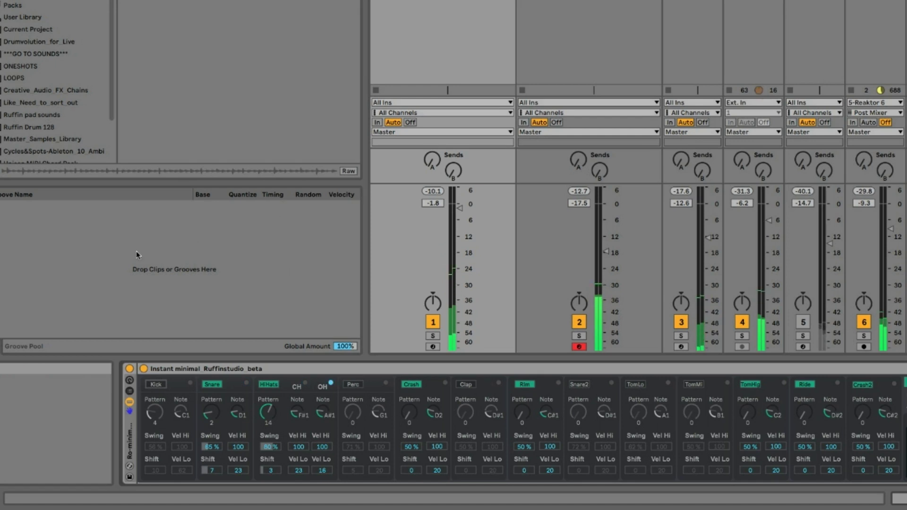
{"action": "left_click", "coordinate": [157, 384]}
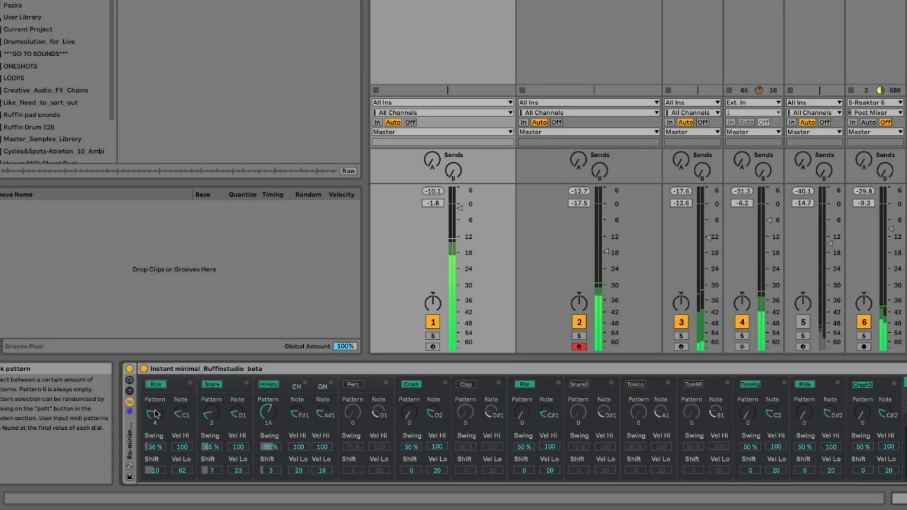
{"action": "left_click", "coordinate": [155, 385]}
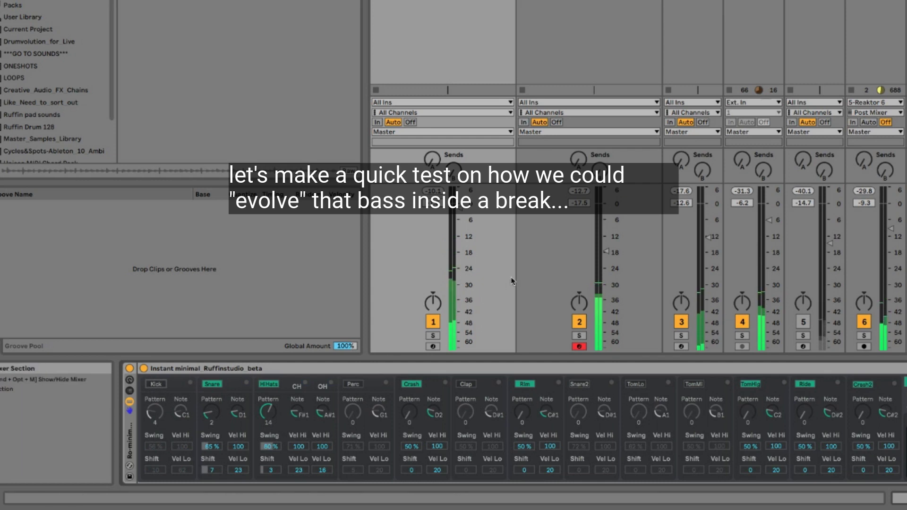
Step: Vary the Timbre of the Rulos bass on track 2 during the break and bring it back to 0
{"action": "left_click", "coordinate": [615, 1]}
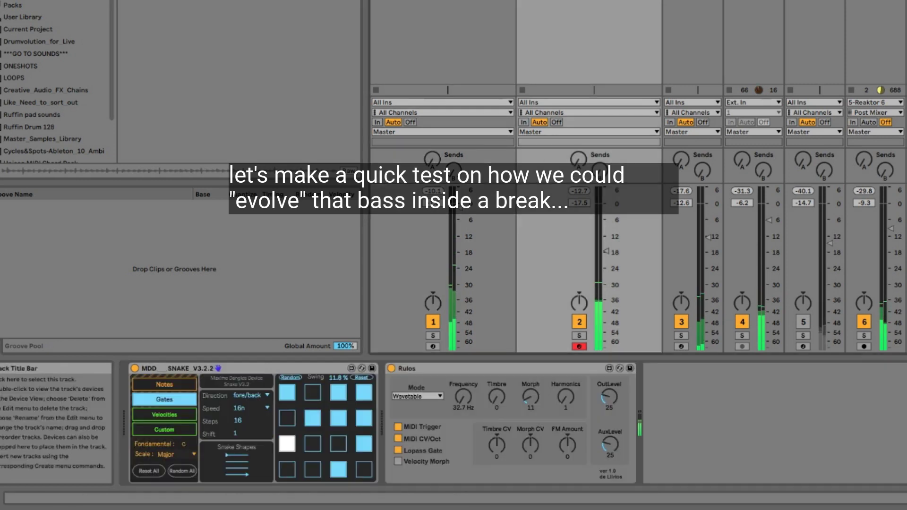
{"action": "left_click", "coordinate": [492, 390]}
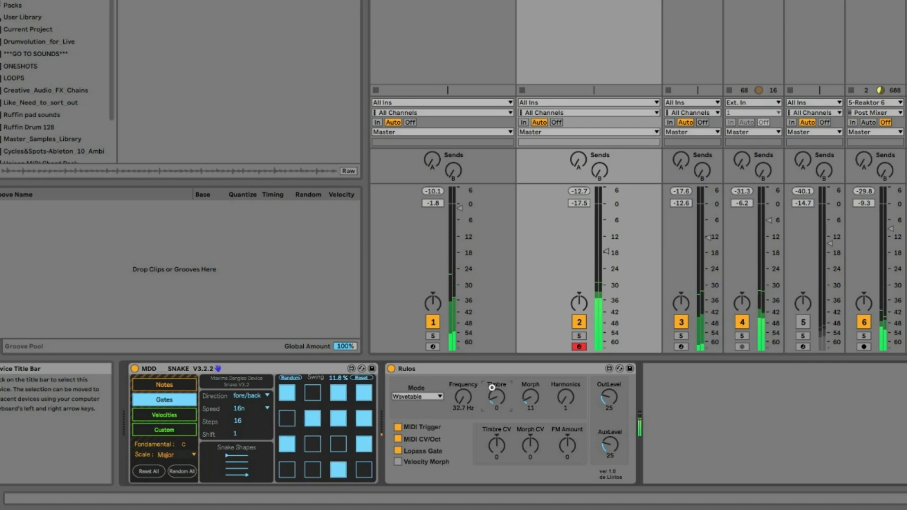
{"action": "left_click_drag", "start_coordinate": [492, 387], "coordinate": [490, 388]}
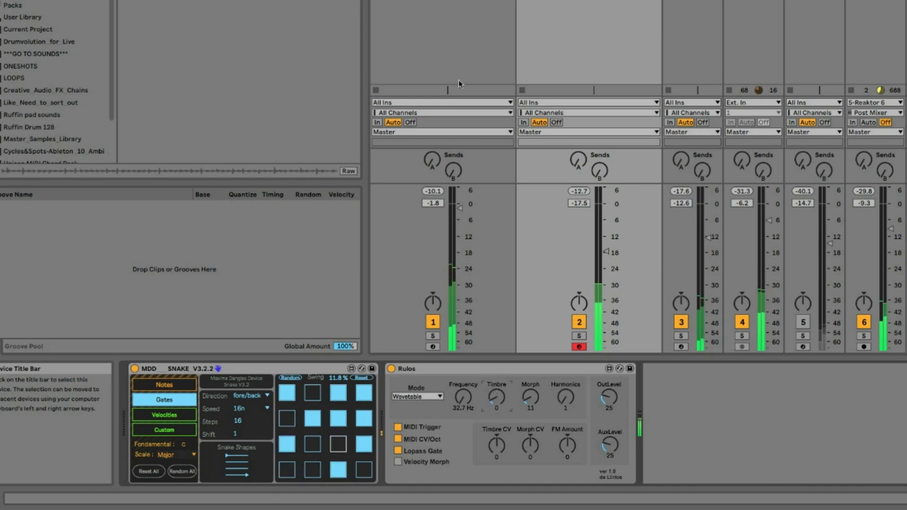
Step: Turn the Kick back on in track 1's drum device and return to the bass devices on track 2
{"action": "left_click", "coordinate": [453, 0]}
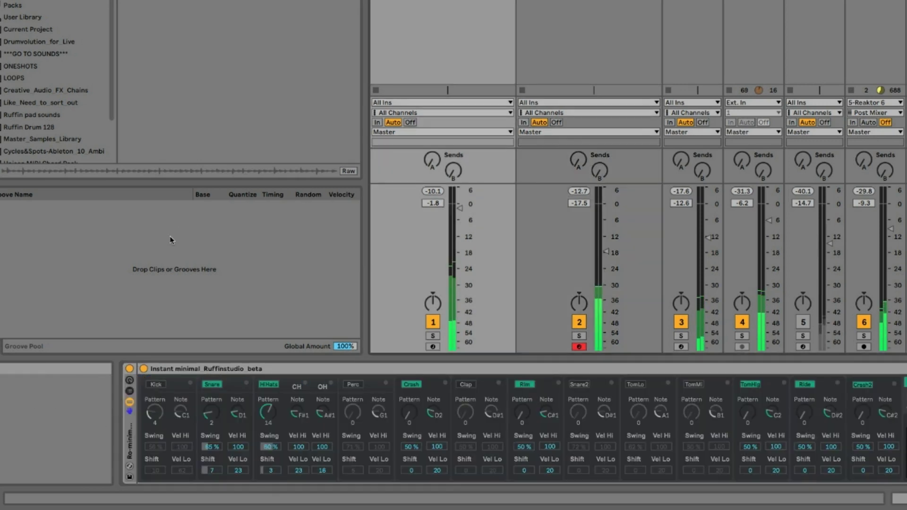
{"action": "left_click", "coordinate": [156, 384]}
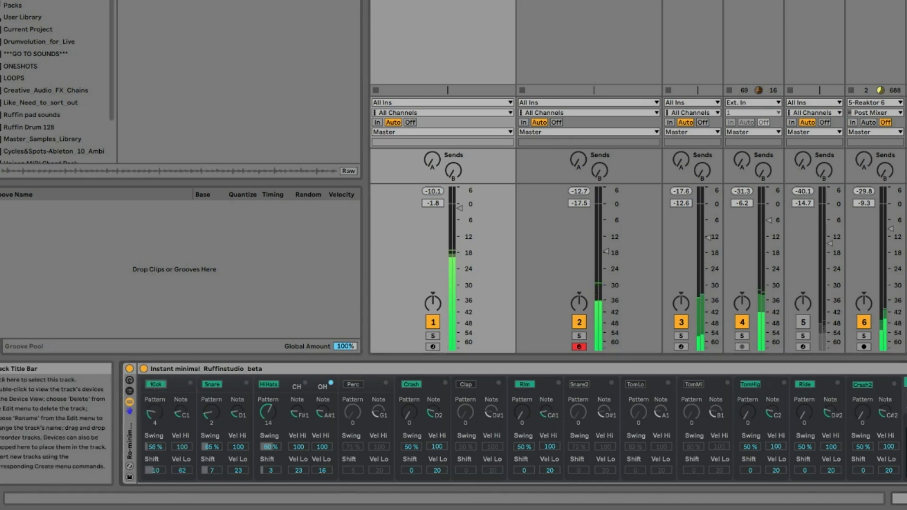
{"action": "left_click", "coordinate": [588, 2]}
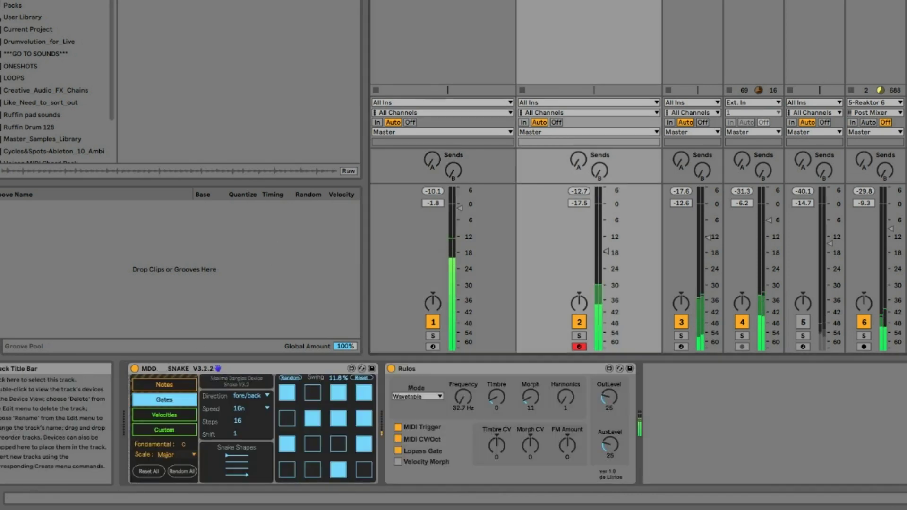
Step: Keep the Timbre of the Rulos bass at 0 and raise its Harmonics to 9
{"action": "left_click", "coordinate": [496, 399]}
{"action": "mouse_move", "coordinate": [495, 396]}
{"action": "left_mouse_down"}
{"action": "mouse_move", "coordinate": [491, 389]}
{"action": "mouse_move", "coordinate": [490, 398]}
{"action": "left_mouse_up"}
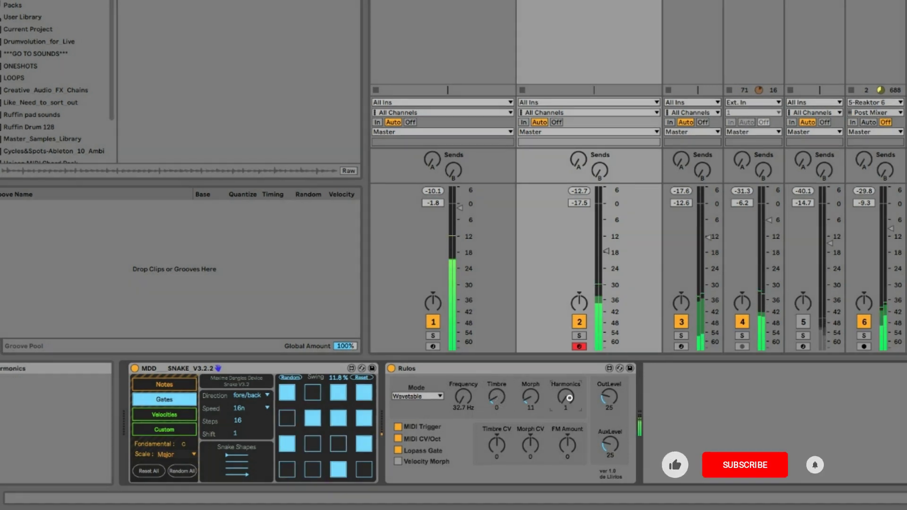
{"action": "left_click_drag", "start_coordinate": [569, 398], "coordinate": [566, 397]}
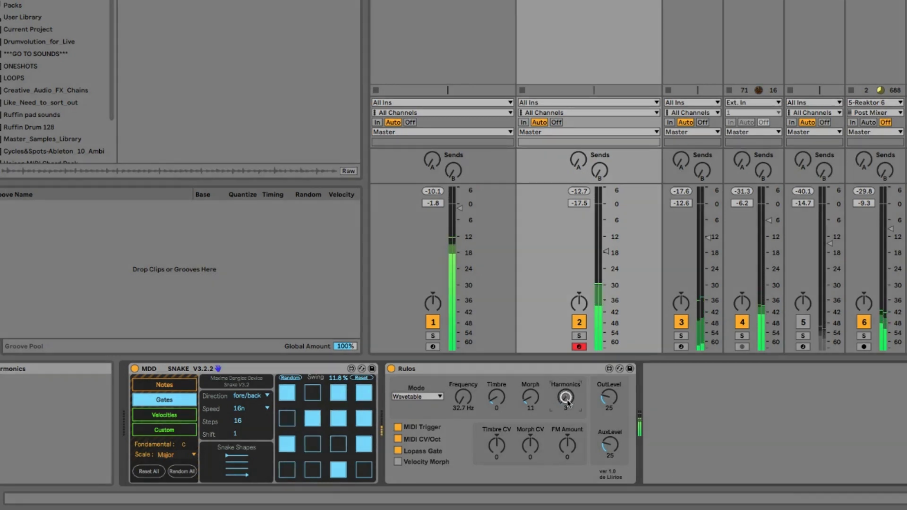
{"action": "left_click", "coordinate": [500, 399]}
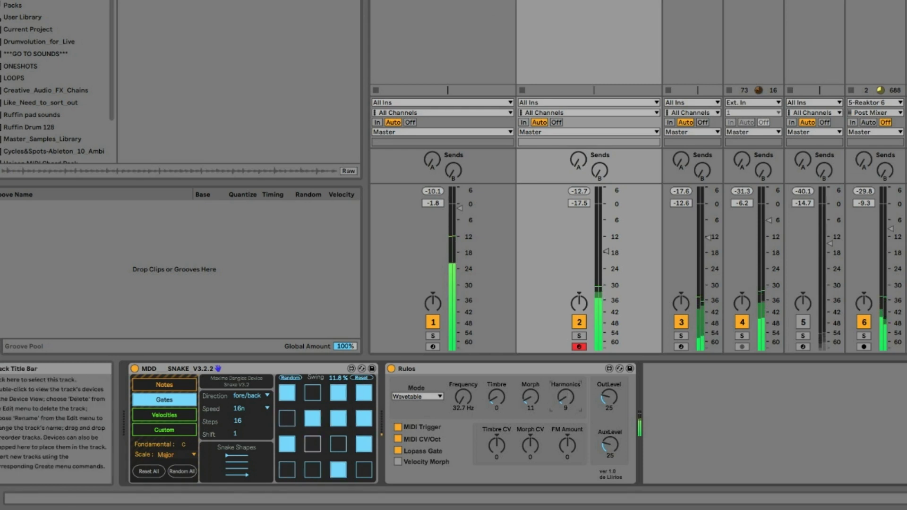
Step: Set the Kick pattern of track 1's drum device to 1 and switch the Kick voice off
{"action": "left_click", "coordinate": [439, 33]}
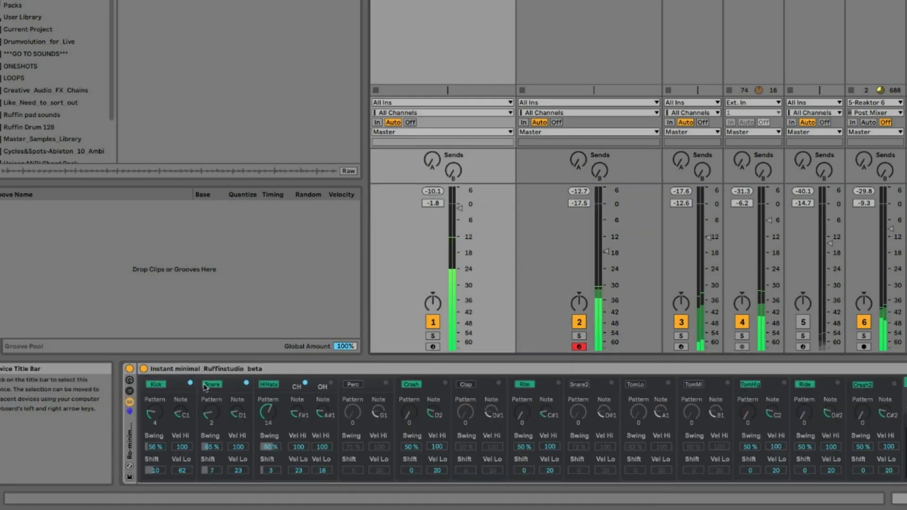
{"action": "left_click_drag", "start_coordinate": [154, 415], "coordinate": [154, 420]}
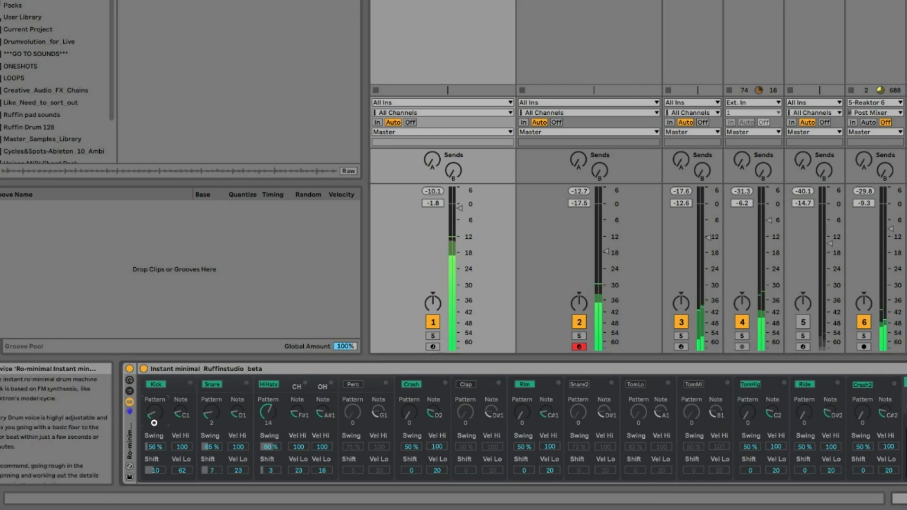
{"action": "left_click", "coordinate": [155, 385]}
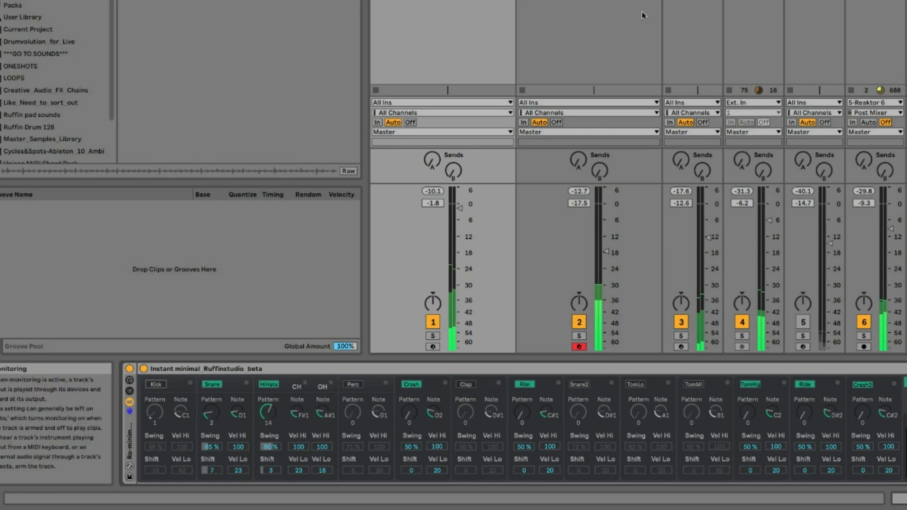
Step: Raise the Rulos bass on track 2 to Timbre 2, Morph 34 and Harmonics 25 during the break
{"action": "left_click", "coordinate": [572, 3]}
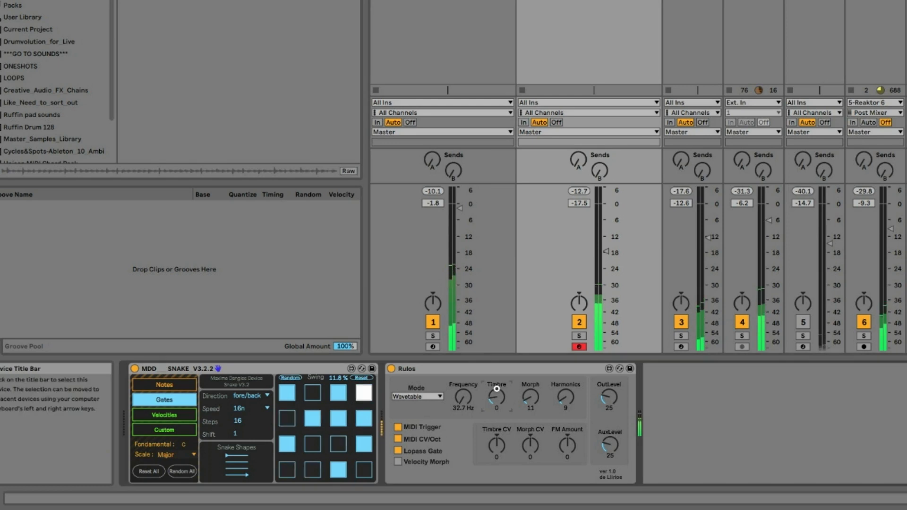
{"action": "left_click_drag", "start_coordinate": [496, 389], "coordinate": [526, 386]}
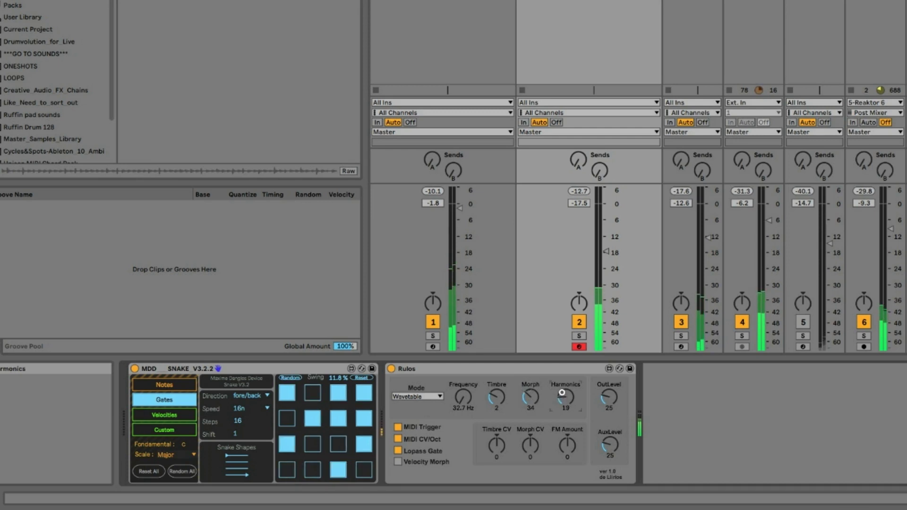
Step: Group the Rulos device into an Instrument Rack, show its macro controls and enable macro mapping
{"action": "left_click", "coordinate": [554, 371]}
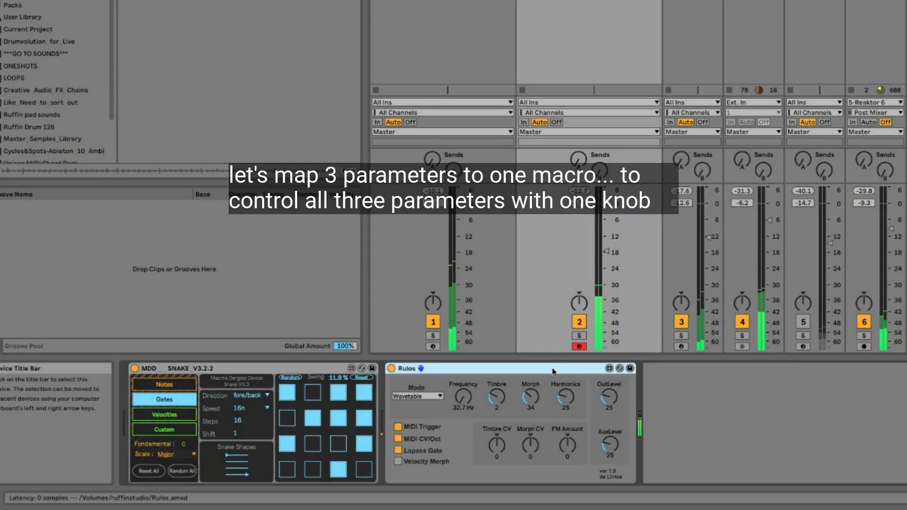
{"action": "key", "text": "ctrl+g"}
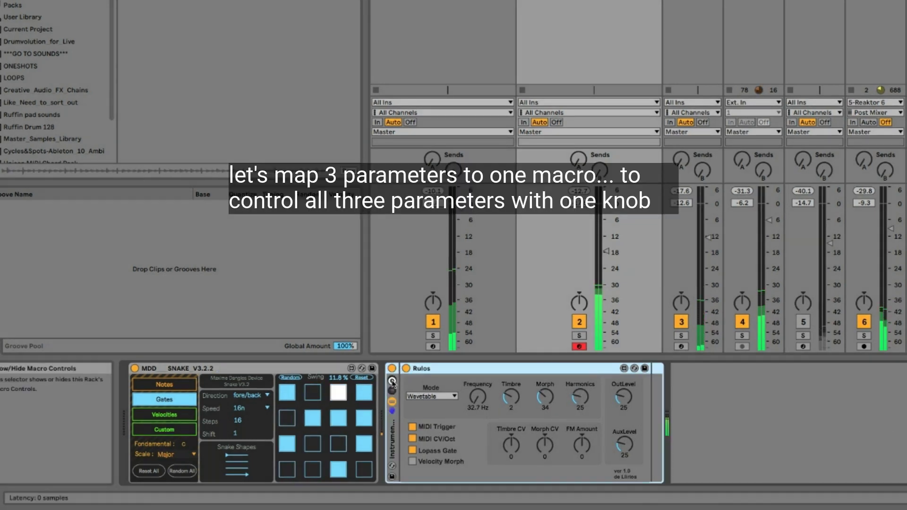
{"action": "key", "text": "ctrl+g"}
{"action": "left_click", "coordinate": [500, 368]}
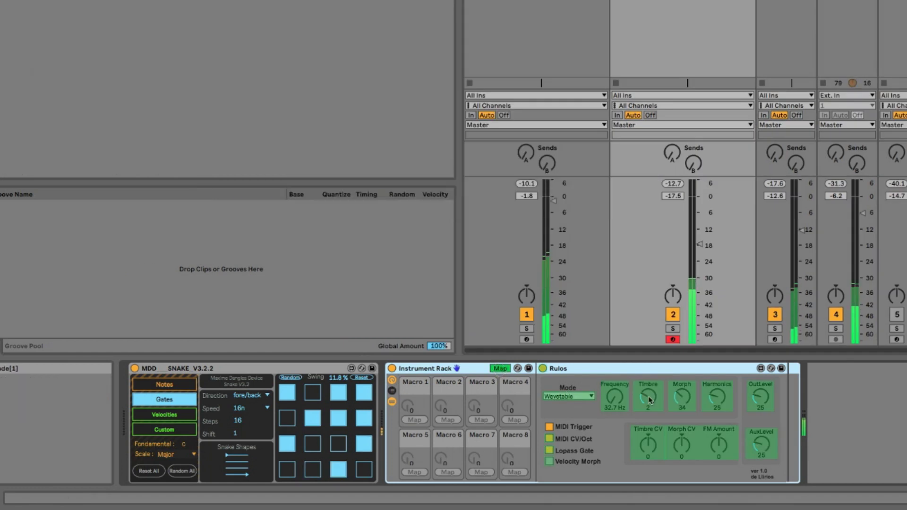
Step: Map the Morph, Timbre and Harmonics of Rulos to Macro 1, leave mapping mode and set the macro to 0
{"action": "left_click", "coordinate": [681, 397]}
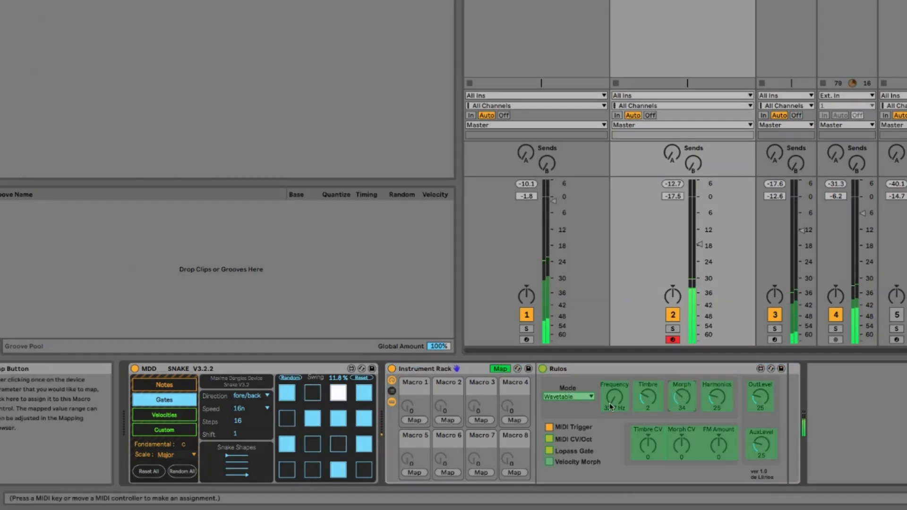
{"action": "right_click", "coordinate": [681, 397]}
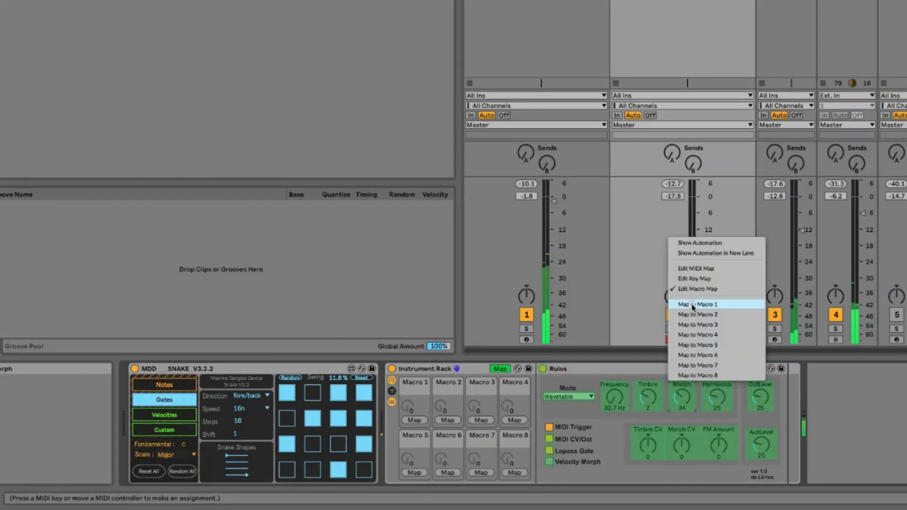
{"action": "left_click", "coordinate": [674, 306]}
{"action": "right_click", "coordinate": [650, 387]}
{"action": "left_click", "coordinate": [659, 305]}
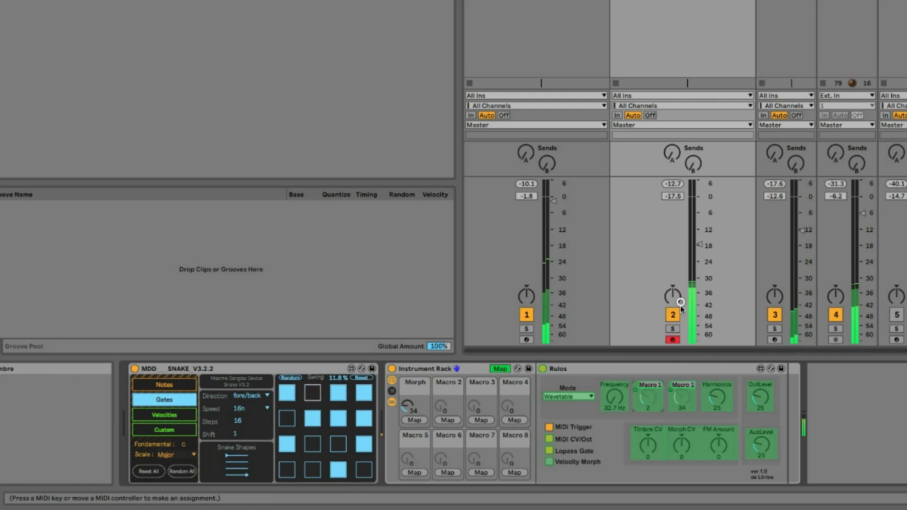
{"action": "right_click", "coordinate": [714, 406]}
{"action": "left_click", "coordinate": [723, 304]}
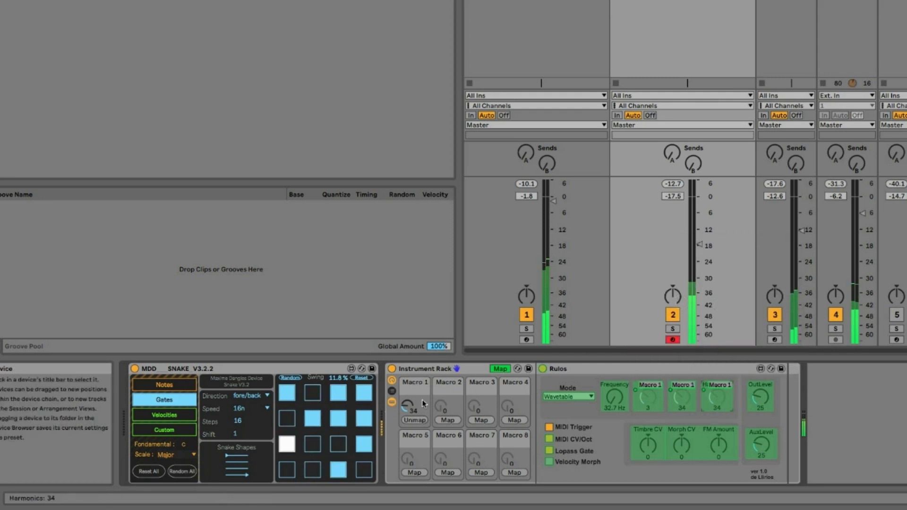
{"action": "left_click", "coordinate": [501, 368]}
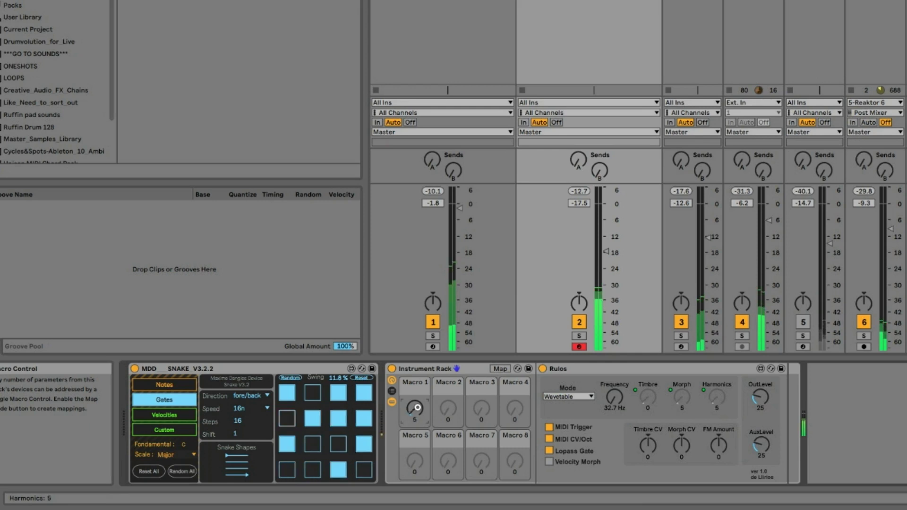
{"action": "left_click_drag", "start_coordinate": [417, 407], "coordinate": [418, 412]}
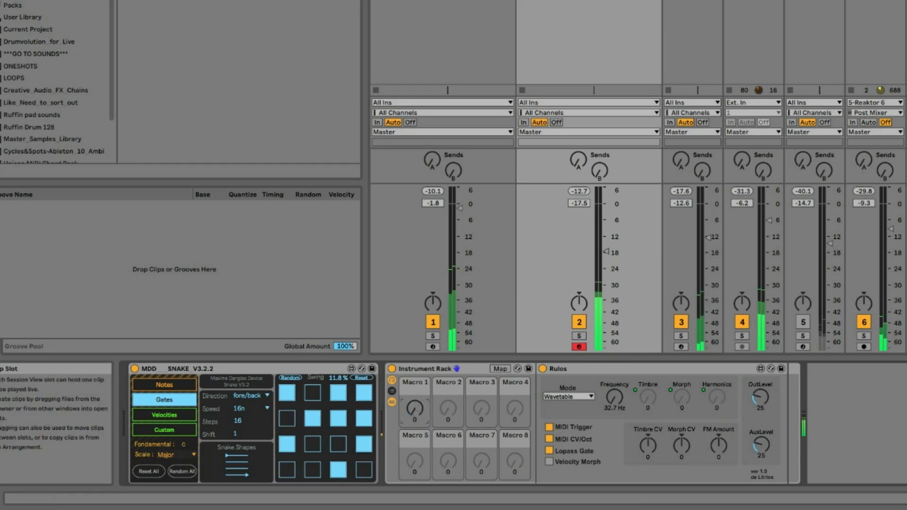
Step: Turn the Kick back on in track 1's drum device and set its pattern to 2
{"action": "left_click", "coordinate": [442, 2]}
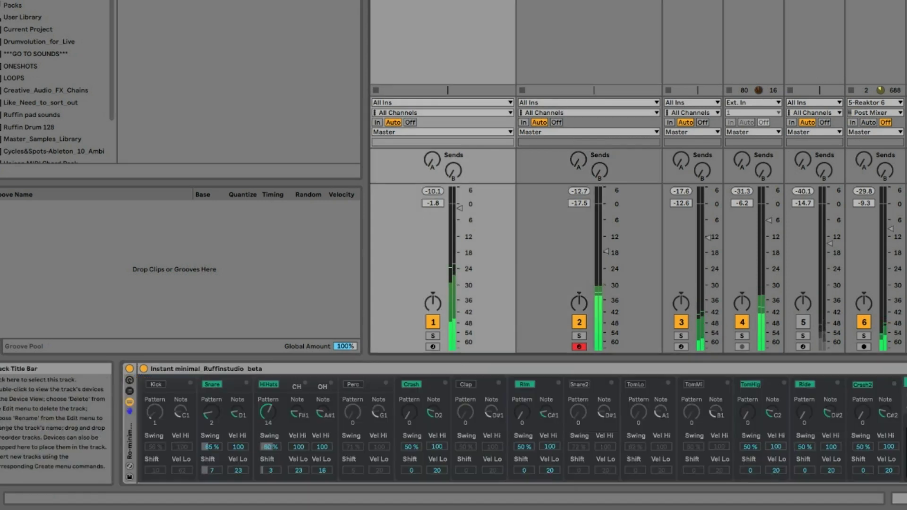
{"action": "left_click", "coordinate": [155, 385]}
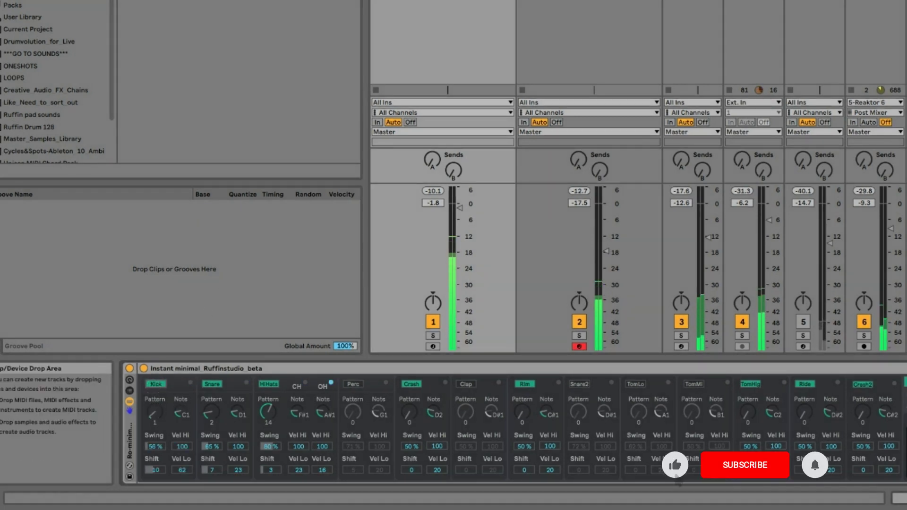
{"action": "left_click", "coordinate": [586, 2]}
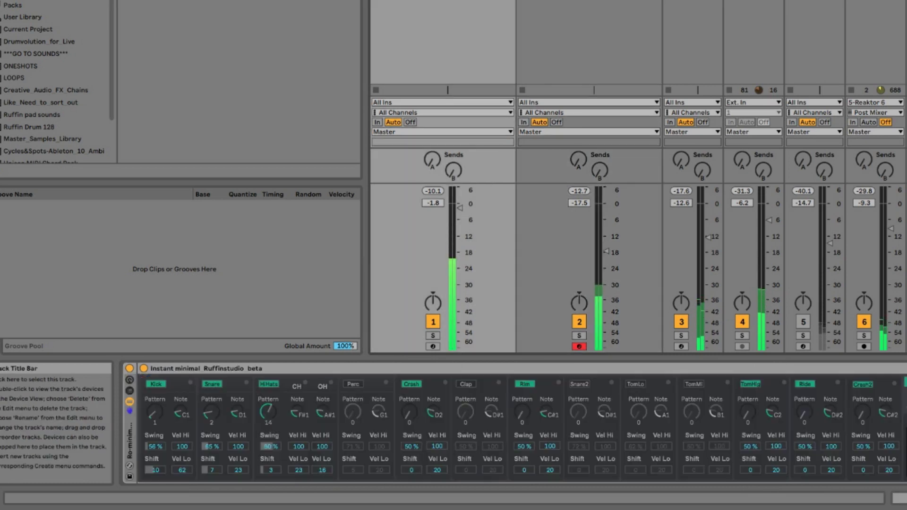
{"action": "left_click", "coordinate": [451, 33]}
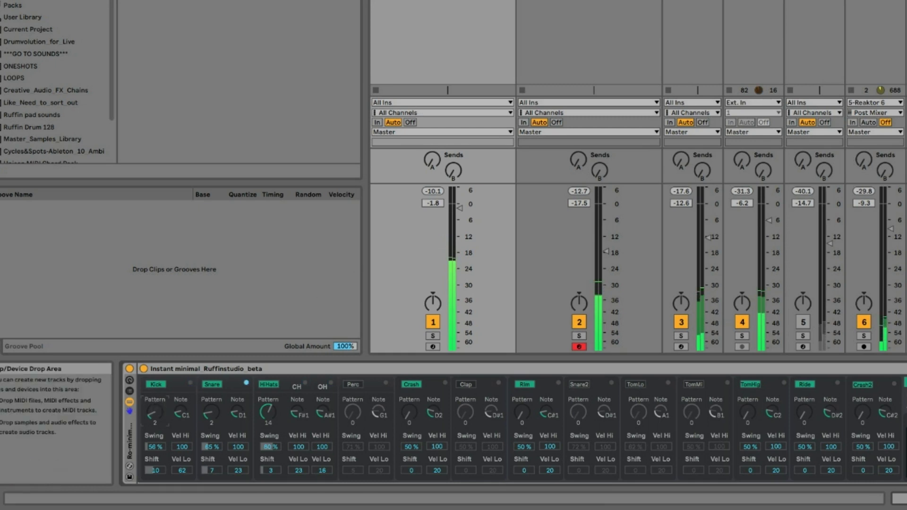
Step: Return to the bass devices on track 2 and show the Arrangement View with several minutes of timeline
{"action": "left_click", "coordinate": [586, 2]}
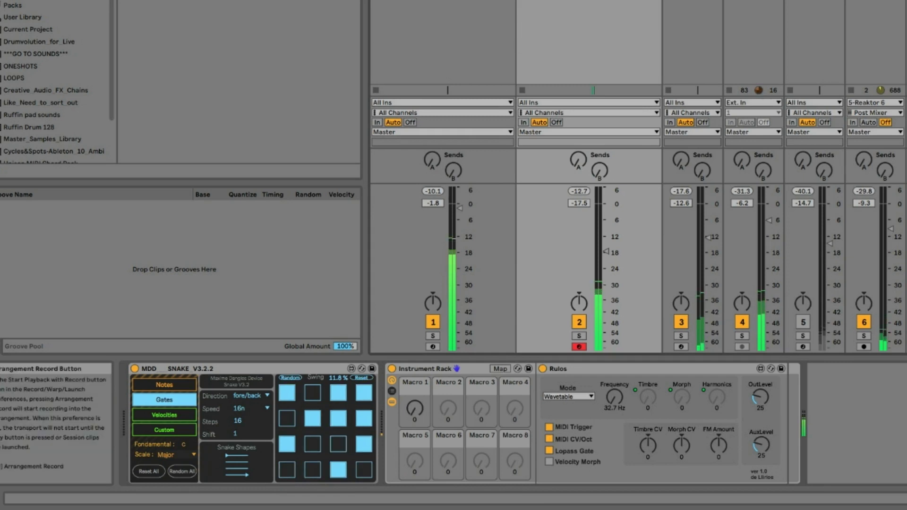
{"action": "key", "text": "Tab"}
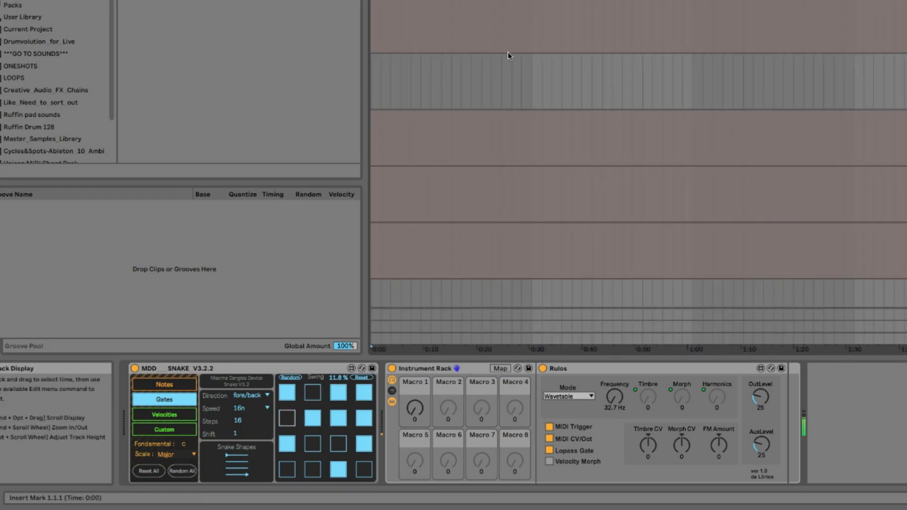
{"action": "left_click_drag", "start_coordinate": [509, 2], "coordinate": [510, 0]}
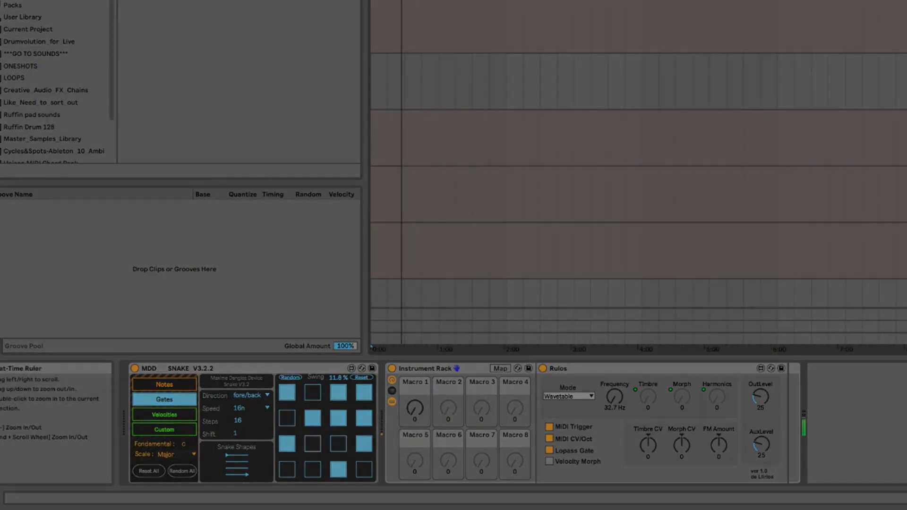
{"action": "left_click_drag", "start_coordinate": [402, 0], "coordinate": [402, 1]}
{"action": "scroll", "coordinate": [464, 107], "scroll_direction": "up", "scroll_amount": 1}
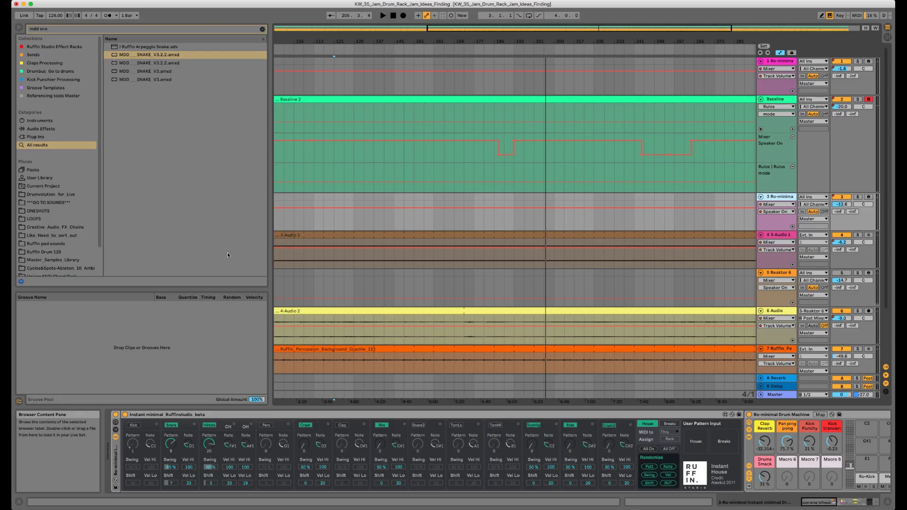
Step: Play the recorded arrangement, show its full length and duplicate the Bassline track
{"action": "key", "text": "space"}
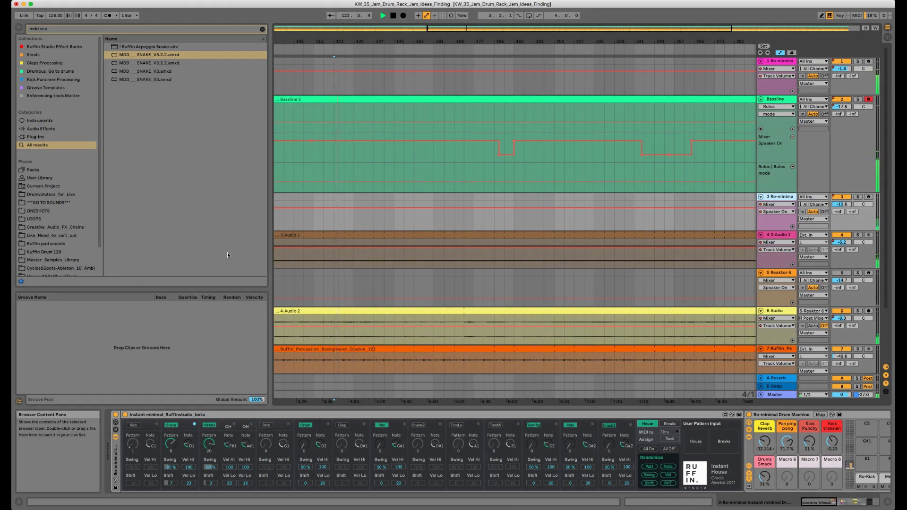
{"action": "double_click", "coordinate": [368, 41]}
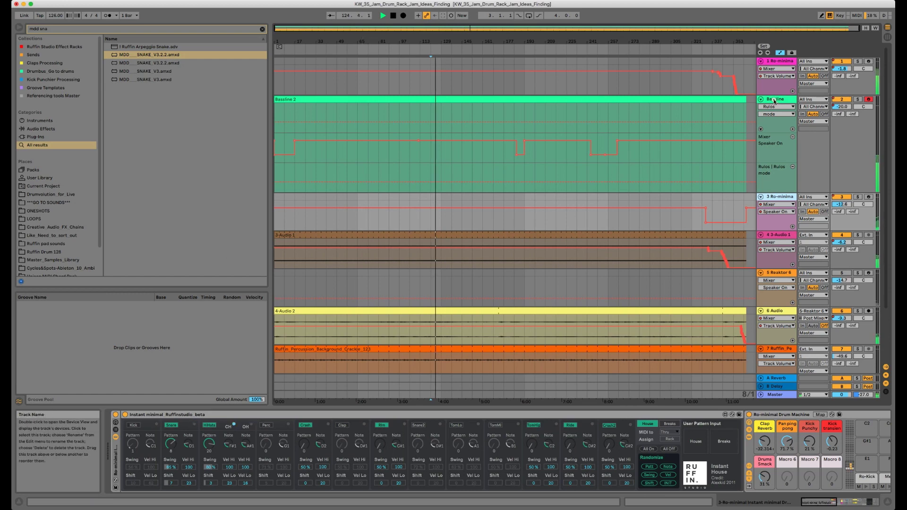
{"action": "left_click", "coordinate": [775, 101]}
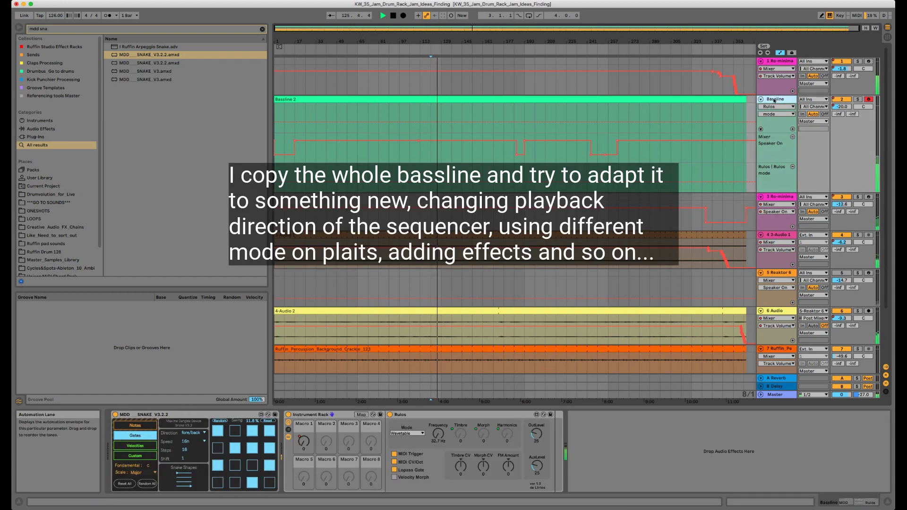
{"action": "key", "text": "super+d"}
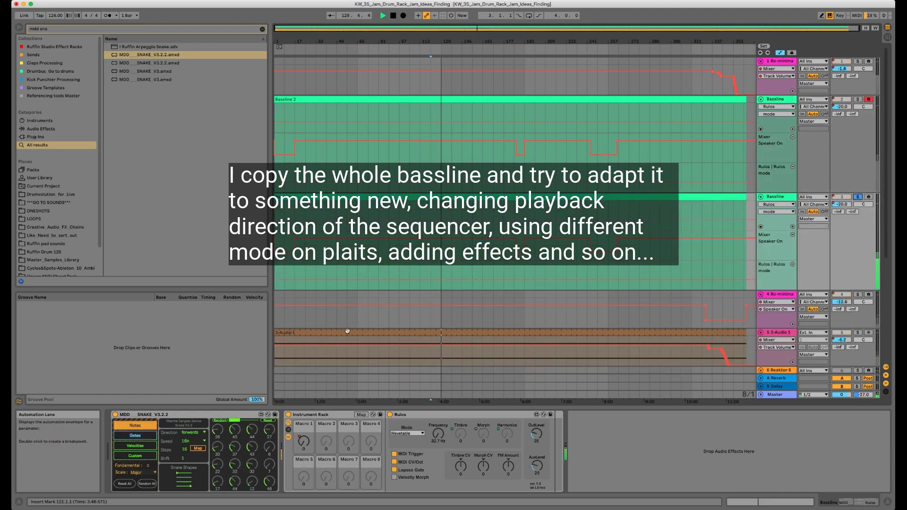
Step: Show the Snake gates on the duplicated Bassline track and cycle the Snake Shapes to another playback path
{"action": "left_click", "coordinate": [146, 436]}
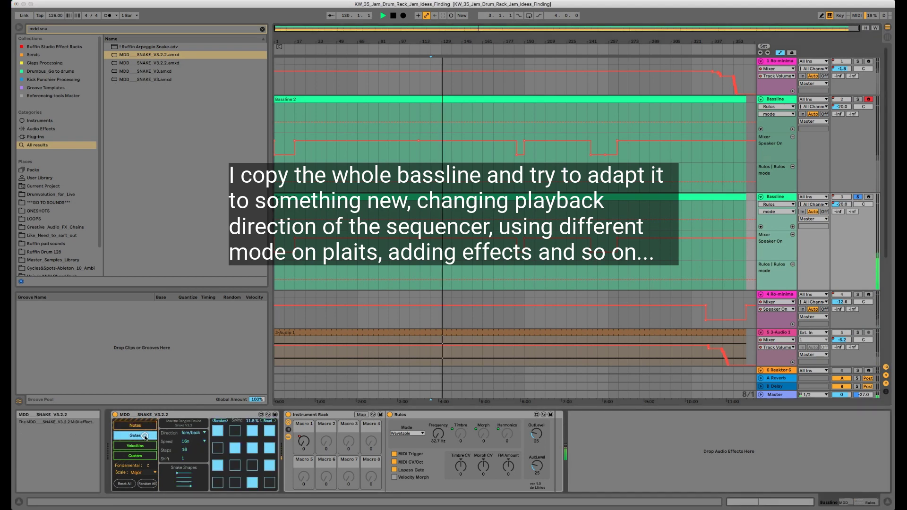
{"action": "left_click", "coordinate": [185, 478]}
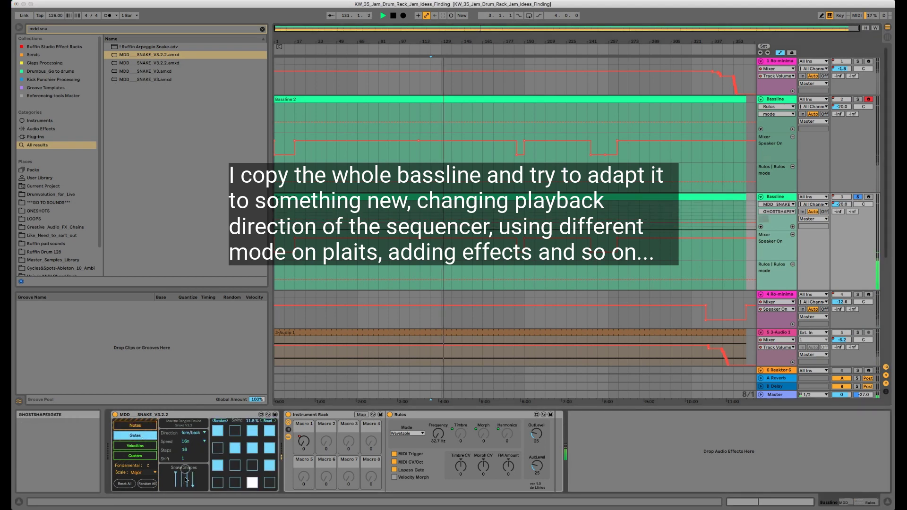
{"action": "left_click", "coordinate": [186, 480]}
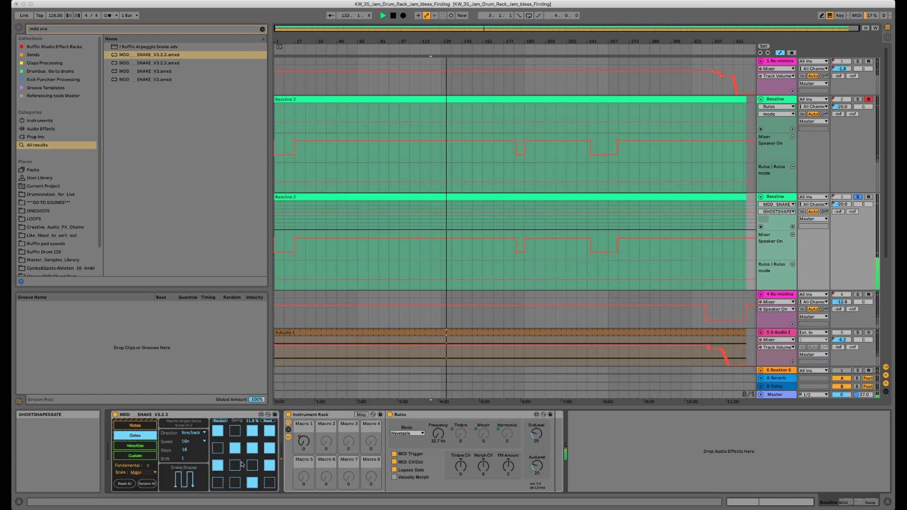
Step: Set the duplicated Rulos to a Frequency of 1.12 kHz, adjust its Morph, raise Harmonics to 67 and change the Mode to Noise
{"action": "left_click_drag", "start_coordinate": [431, 437], "coordinate": [435, 430]}
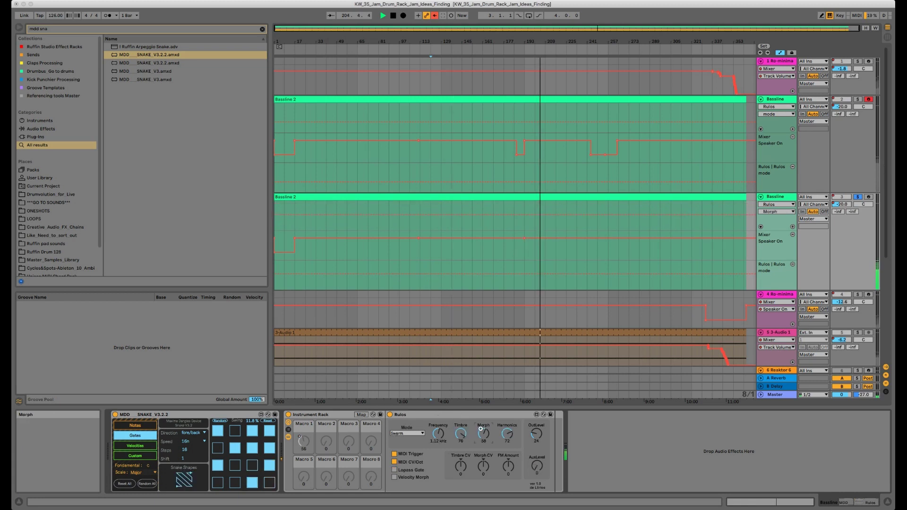
{"action": "left_click_drag", "start_coordinate": [481, 428], "coordinate": [503, 441]}
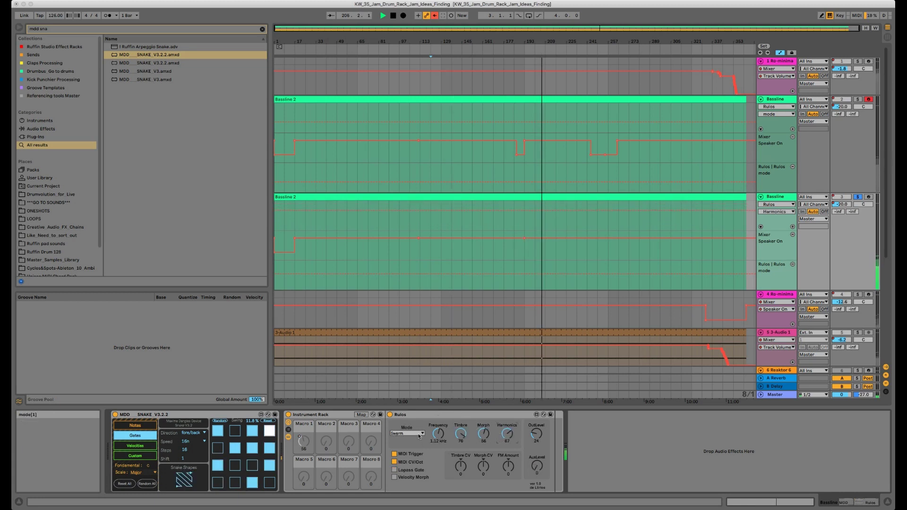
{"action": "left_click", "coordinate": [418, 433]}
{"action": "left_click", "coordinate": [407, 388]}
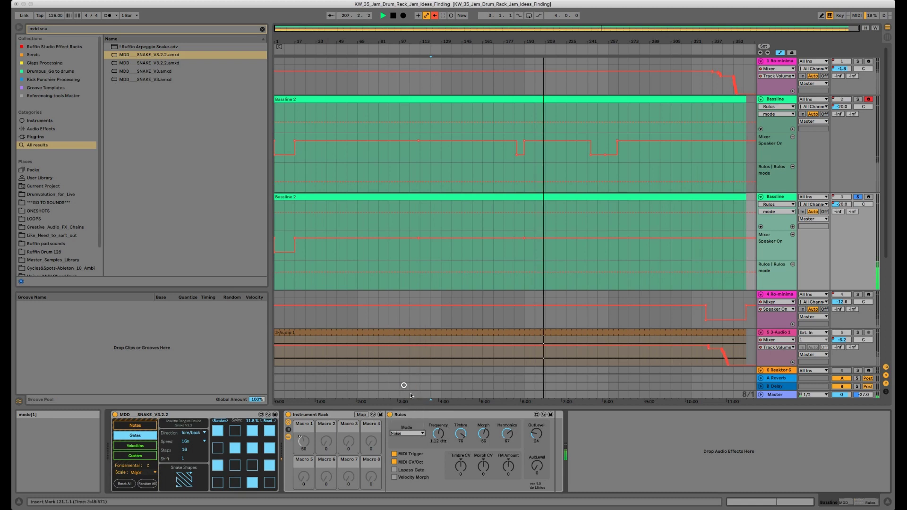
Step: Adjust the duplicated Rulos's Timbre, Morph and Harmonics, and set its FM Amount to about 68 and Frequency to 1.18 kHz
{"action": "left_click_drag", "start_coordinate": [442, 442], "coordinate": [508, 416]}
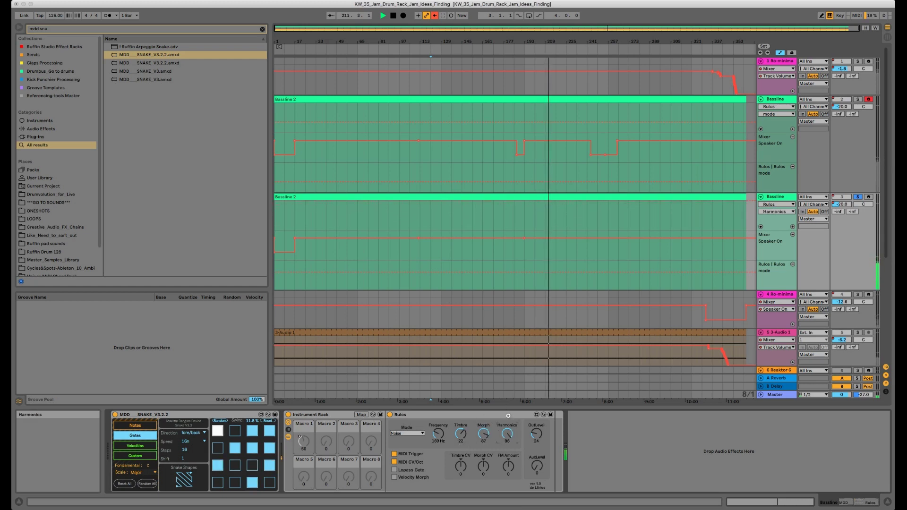
{"action": "left_click_drag", "start_coordinate": [509, 467], "coordinate": [513, 453]}
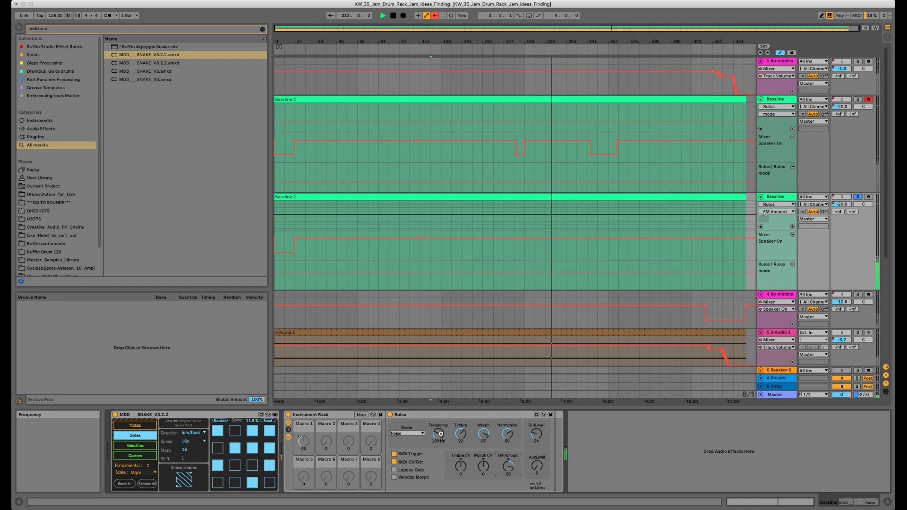
{"action": "left_click_drag", "start_coordinate": [439, 432], "coordinate": [442, 421]}
Step: Change the random range of Snake's note sequencer on the duplicated Bassline and randomize its notes
{"action": "left_click", "coordinate": [151, 424]}
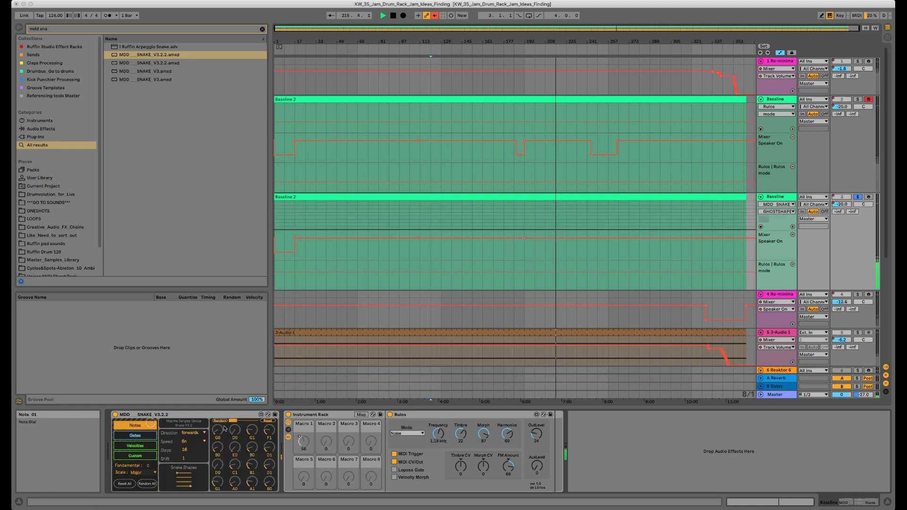
{"action": "left_click_drag", "start_coordinate": [225, 422], "coordinate": [245, 423]}
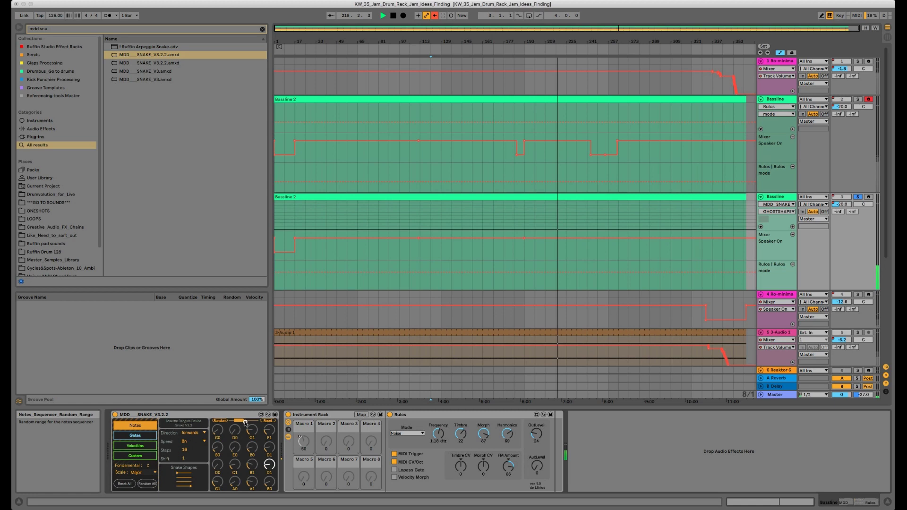
{"action": "left_click", "coordinate": [220, 420]}
Step: Switch the duplicated Rulos to Particle mode and set its Frequency to 1.41 kHz, Timbre to 25 and Morph to 61
{"action": "mouse_move", "coordinate": [439, 436]}
{"action": "left_mouse_down"}
{"action": "mouse_move", "coordinate": [464, 453]}
{"action": "mouse_move", "coordinate": [453, 433]}
{"action": "left_mouse_up"}
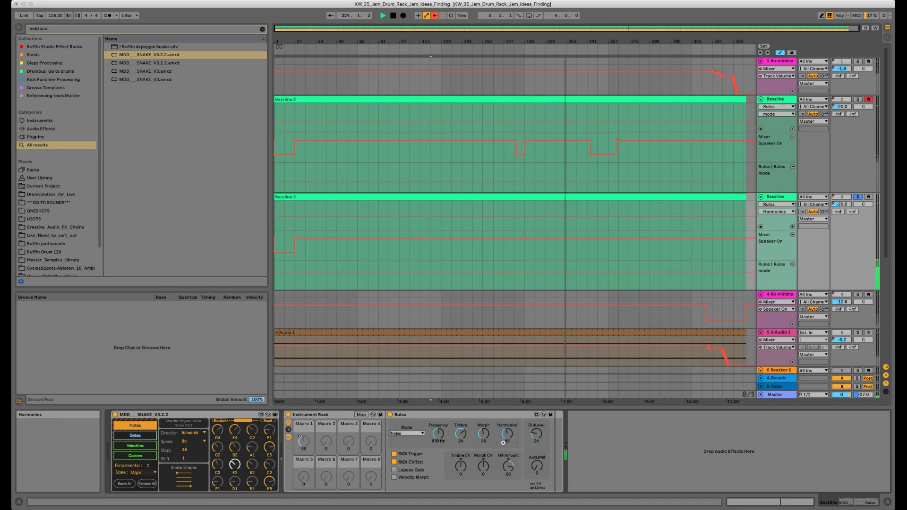
{"action": "left_click", "coordinate": [407, 433]}
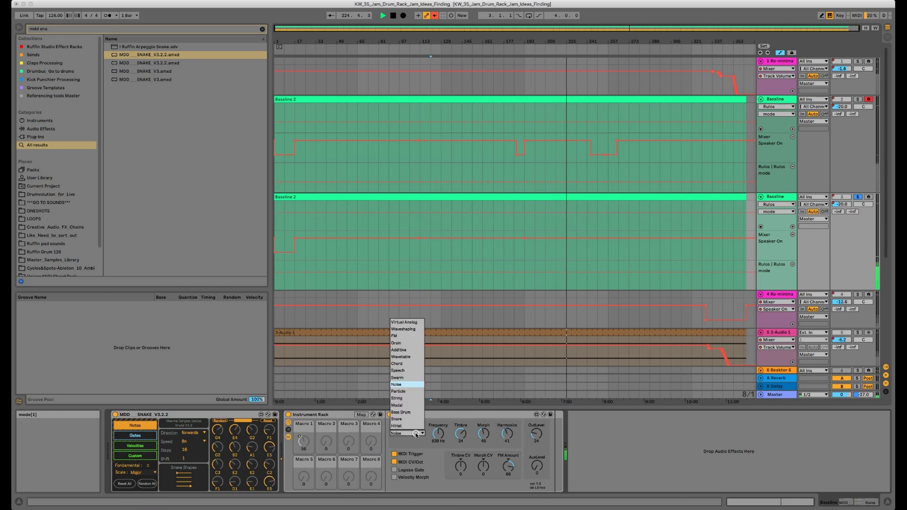
{"action": "left_click", "coordinate": [410, 392]}
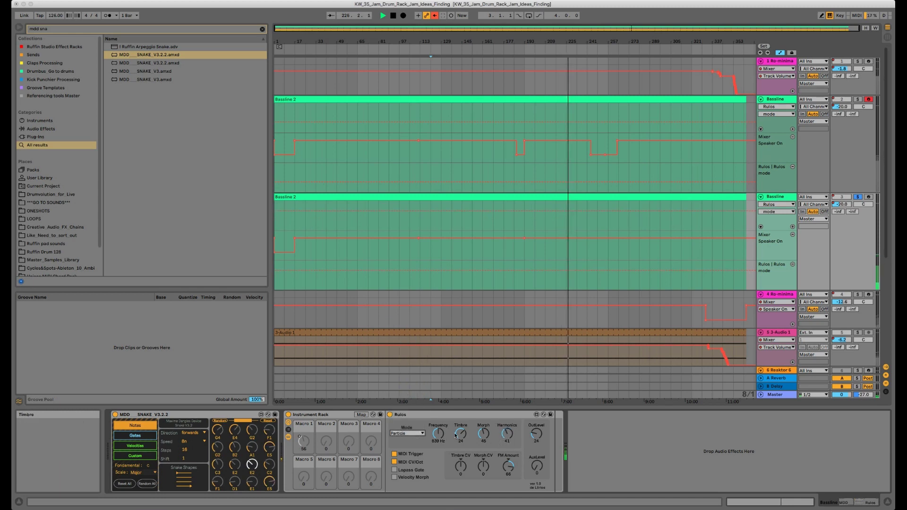
{"action": "left_click_drag", "start_coordinate": [440, 437], "coordinate": [463, 438]}
{"action": "left_click", "coordinate": [481, 431]}
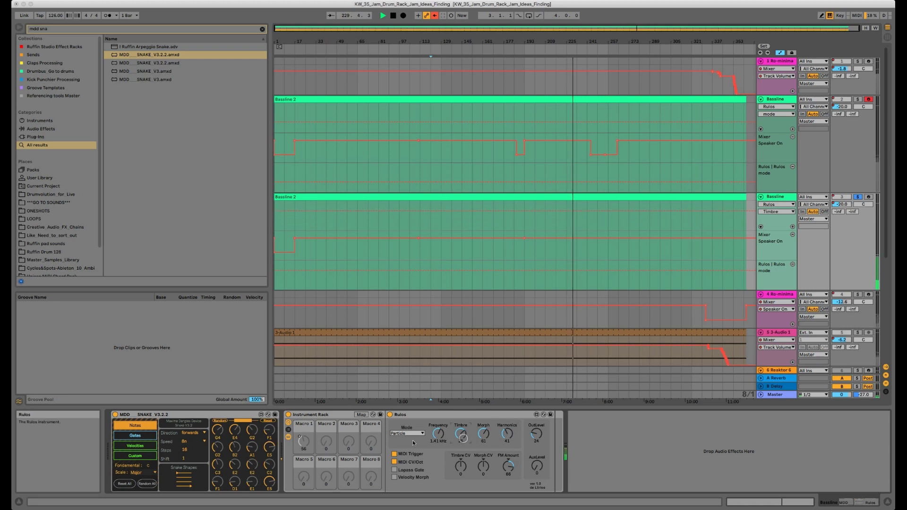
Step: Unsolo the duplicated Bassline and load the Crystallizer effect after its Rulos instrument
{"action": "left_click", "coordinate": [857, 197]}
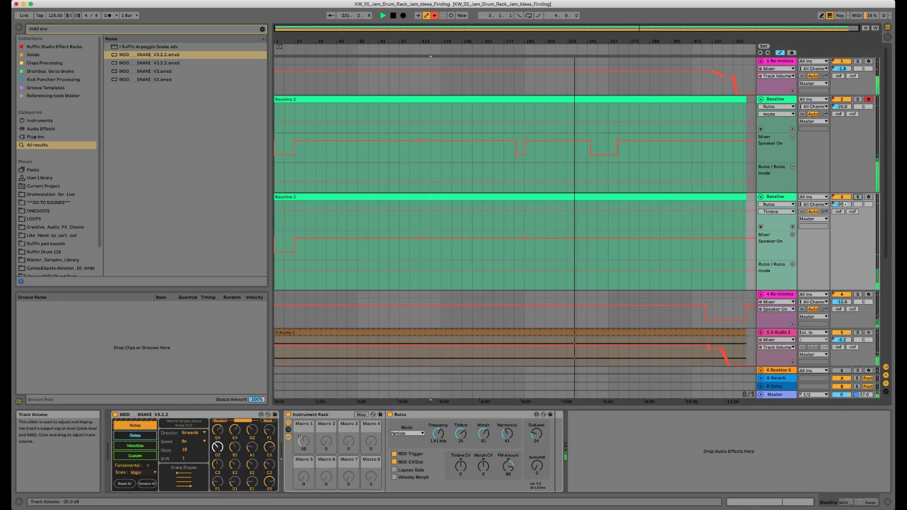
{"action": "left_click", "coordinate": [845, 204]}
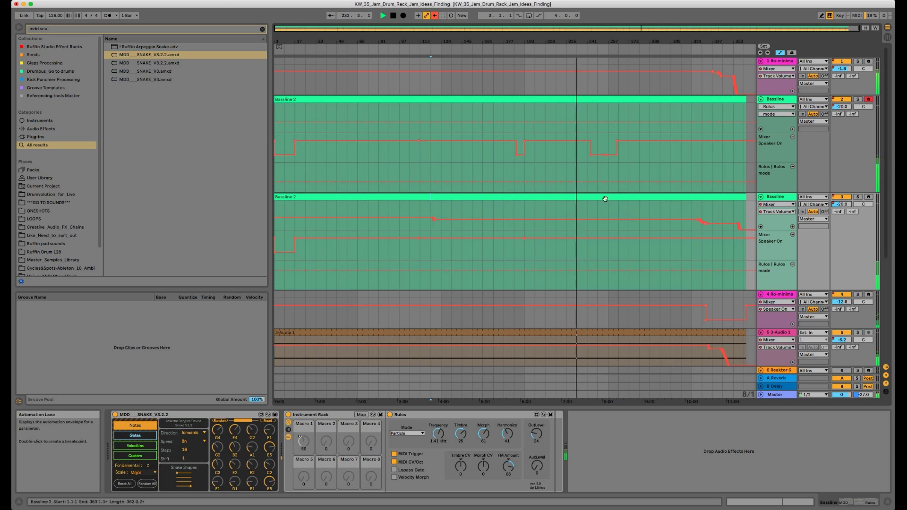
{"action": "left_click", "coordinate": [262, 29]}
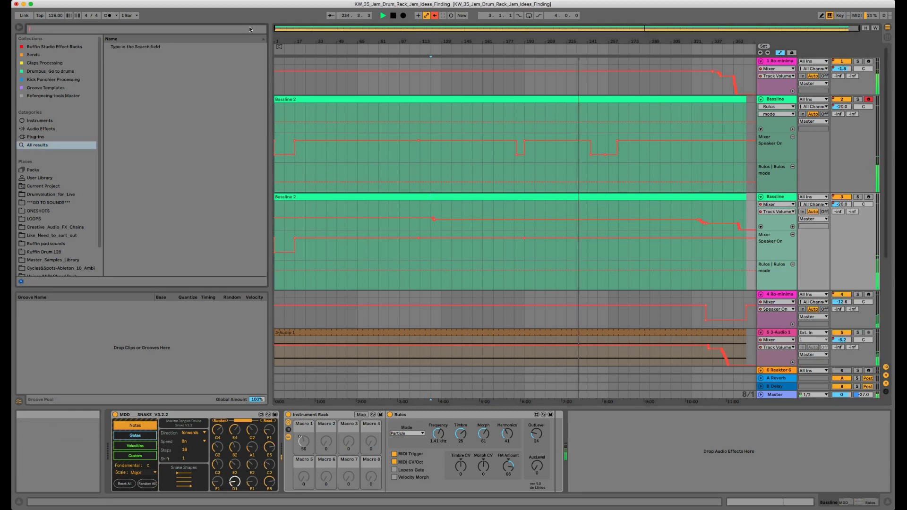
{"action": "type", "text": "cry"}
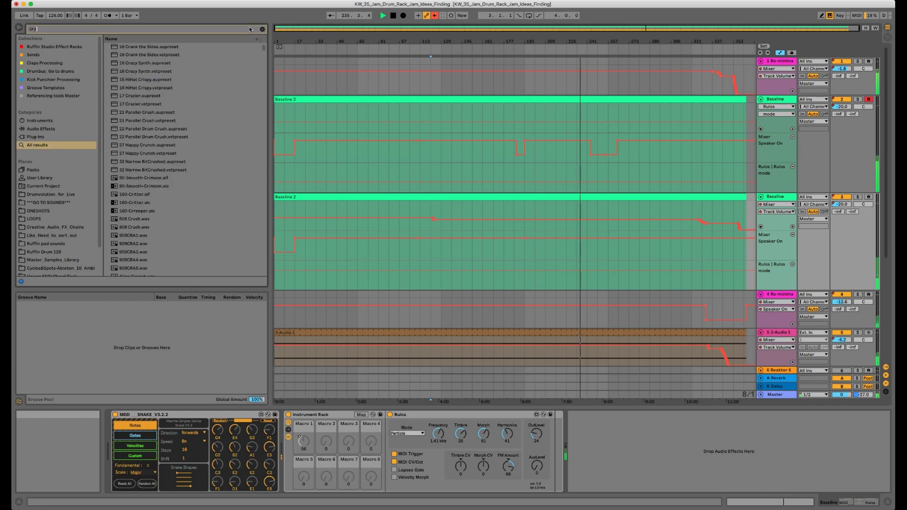
{"action": "left_click_drag", "start_coordinate": [239, 153], "coordinate": [251, 194]}
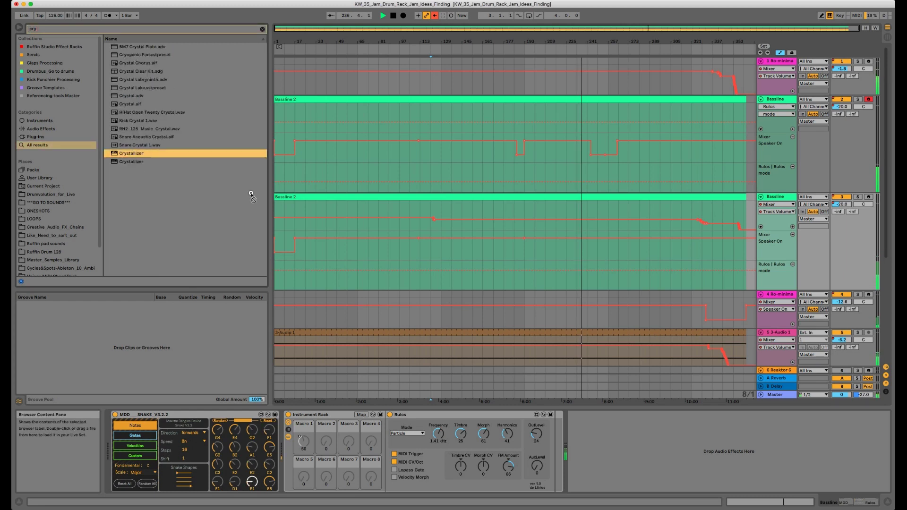
{"action": "left_click_drag", "start_coordinate": [482, 246], "coordinate": [483, 245]}
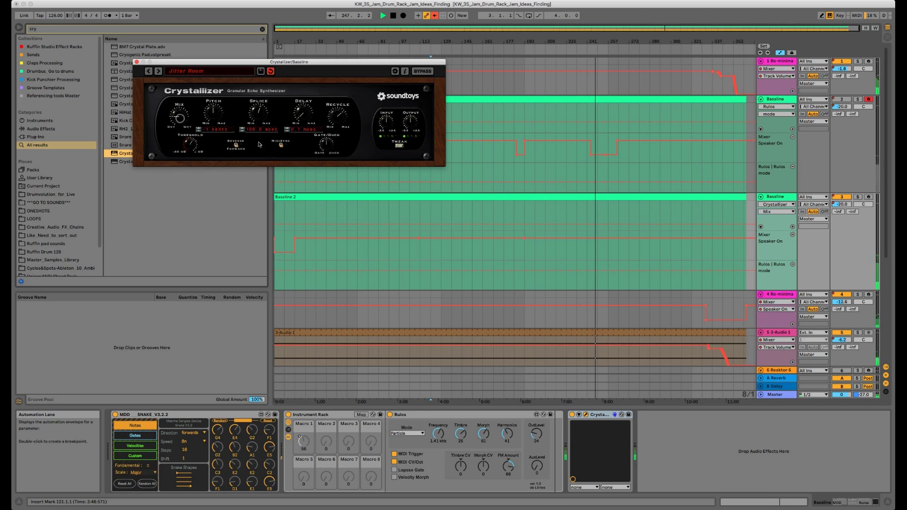
Step: Clear the Track Volume automation of the duplicated Bassline in its own lane and lower the track volume to -37.2 dB
{"action": "left_click", "coordinate": [840, 205]}
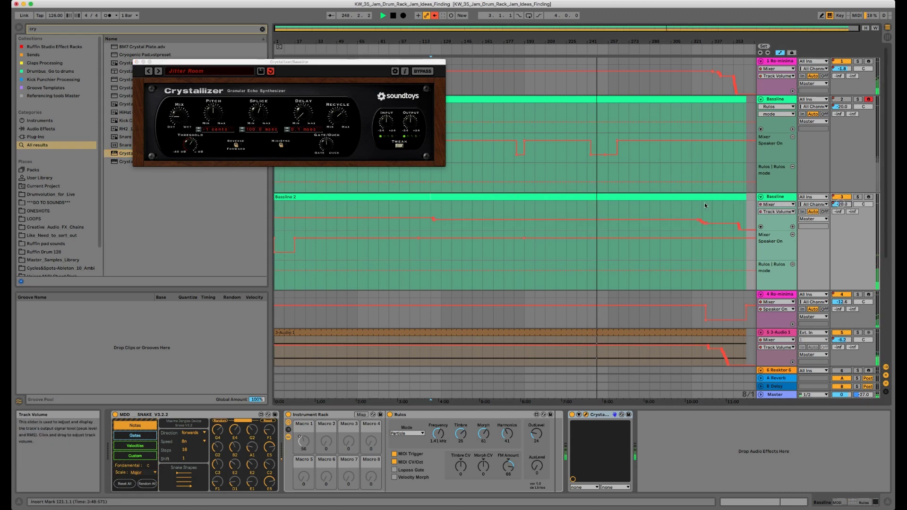
{"action": "left_click", "coordinate": [793, 227]}
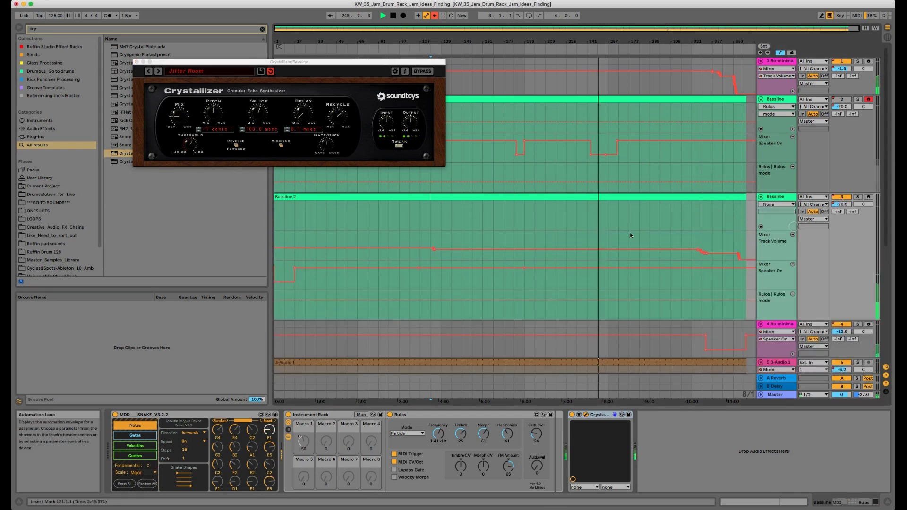
{"action": "left_click_drag", "start_coordinate": [842, 205], "coordinate": [842, 205]}
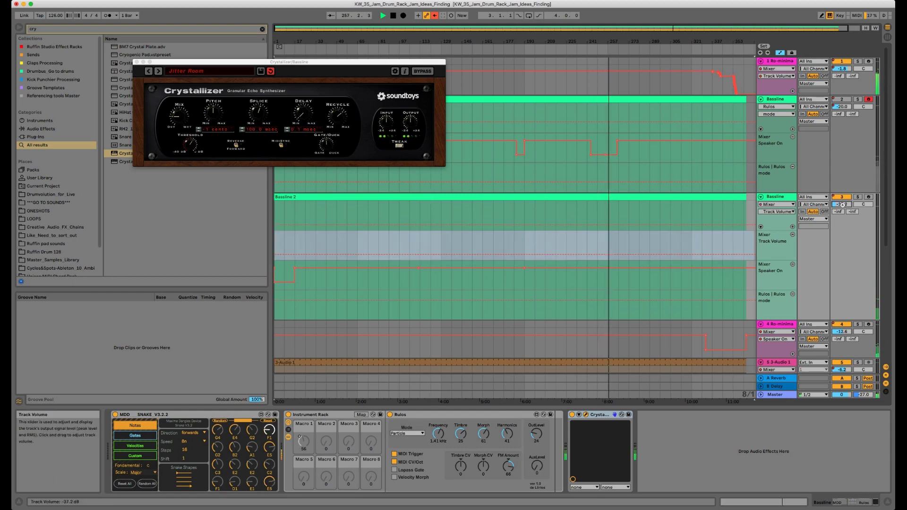
Step: Solo the duplicated Bassline and step forward through Crystallizer presets, including OldSpringVerb and SciFiDuck
{"action": "left_click", "coordinate": [158, 71]}
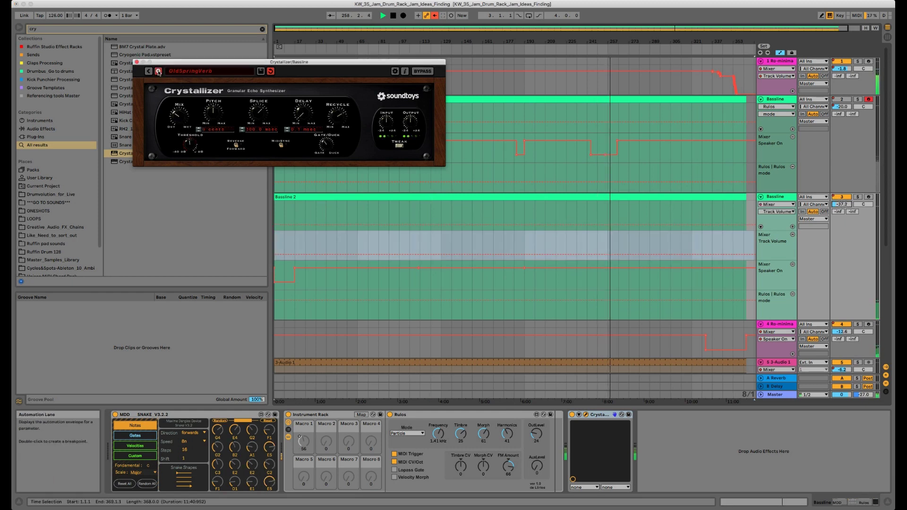
{"action": "left_click", "coordinate": [858, 197]}
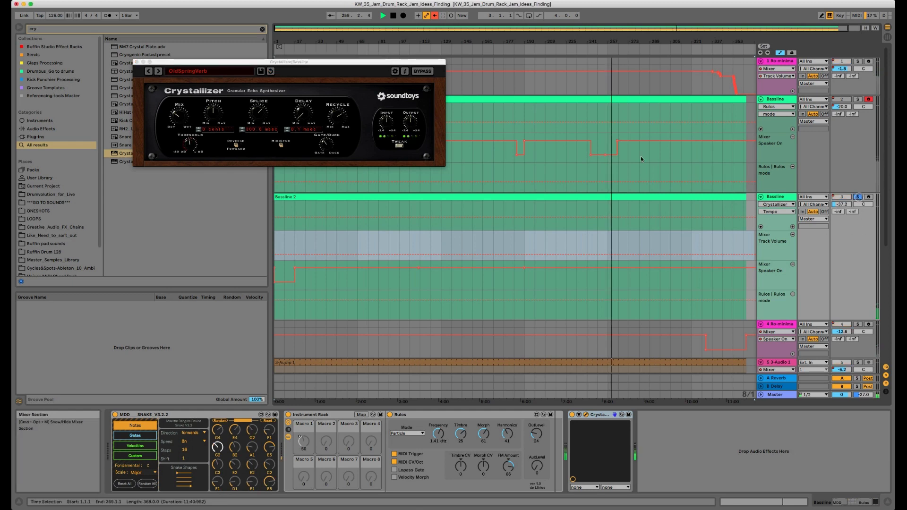
{"action": "left_click", "coordinate": [158, 71]}
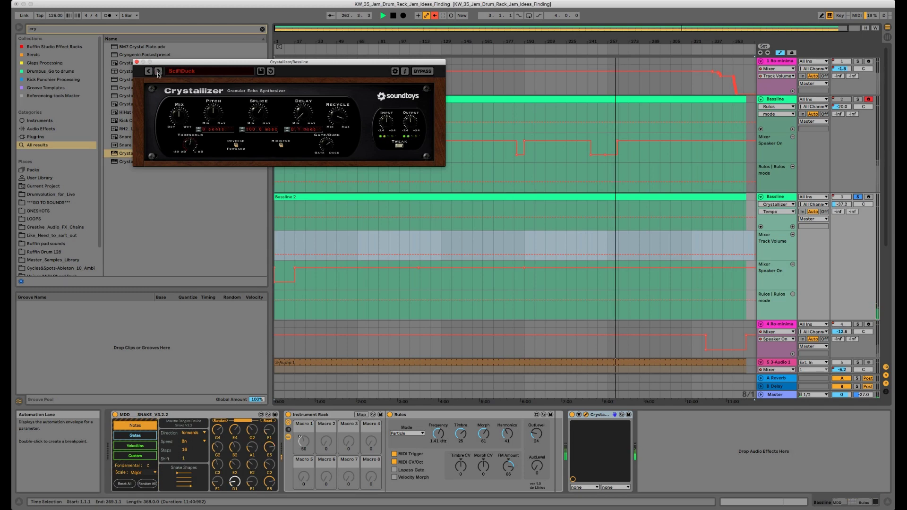
{"action": "left_click", "coordinate": [158, 72]}
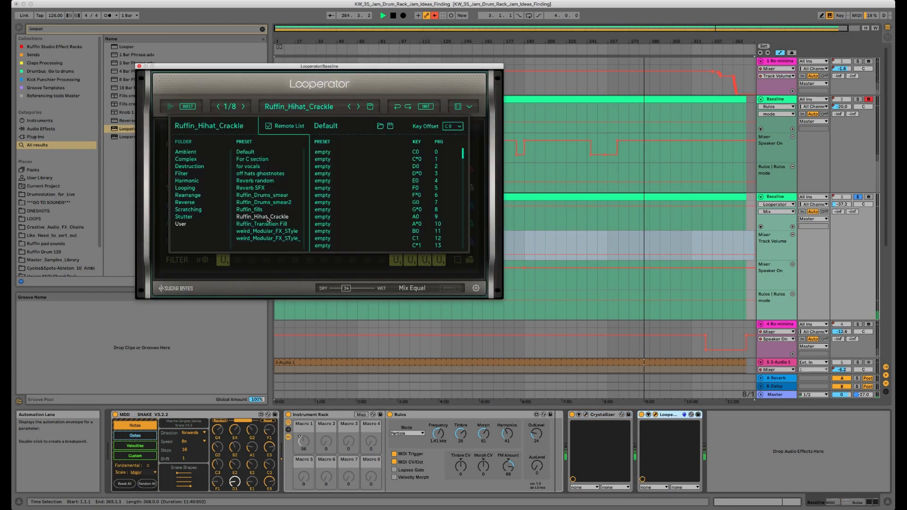
Step: Try Looperator's Ruffin_Transition Fill and weird_Modular_FX_STyle user presets, then load weird_Modular_FX_STyle_ with a drier mix
{"action": "left_click", "coordinate": [267, 224]}
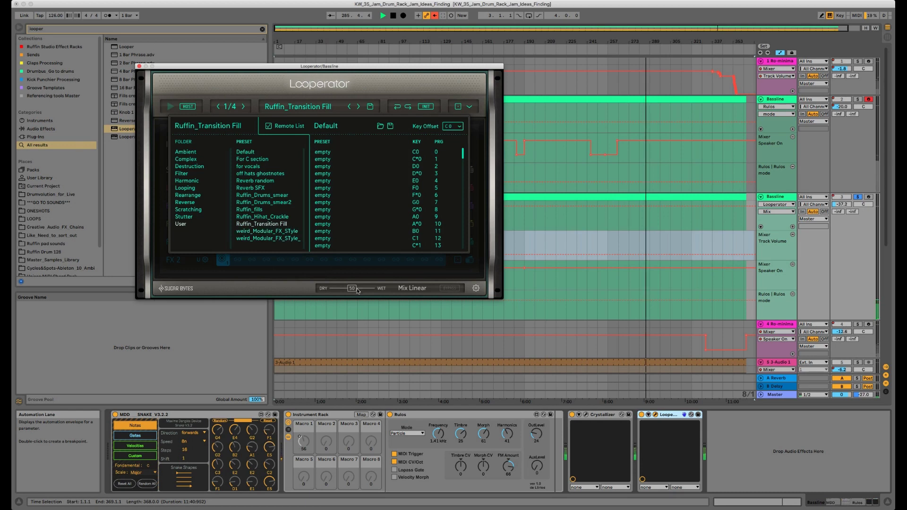
{"action": "left_click_drag", "start_coordinate": [348, 289], "coordinate": [347, 288]}
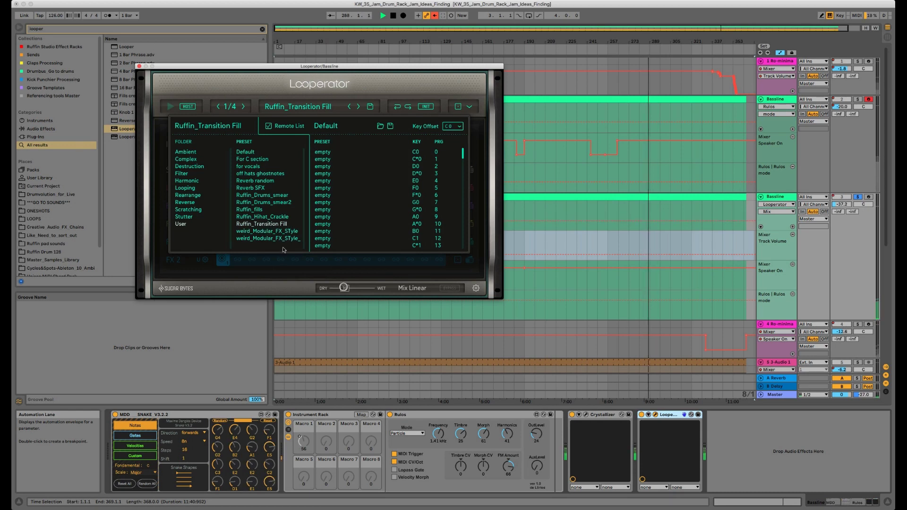
{"action": "left_click", "coordinate": [283, 231]}
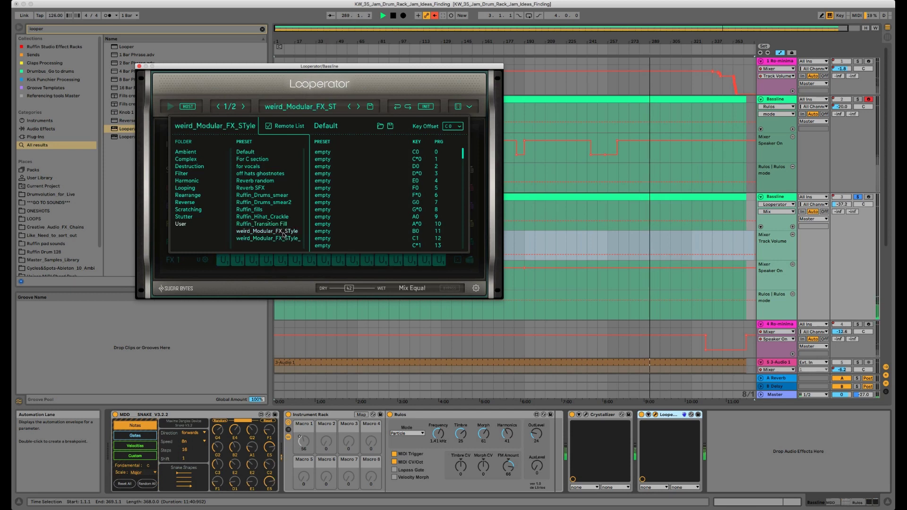
{"action": "left_click_drag", "start_coordinate": [349, 288], "coordinate": [337, 283]}
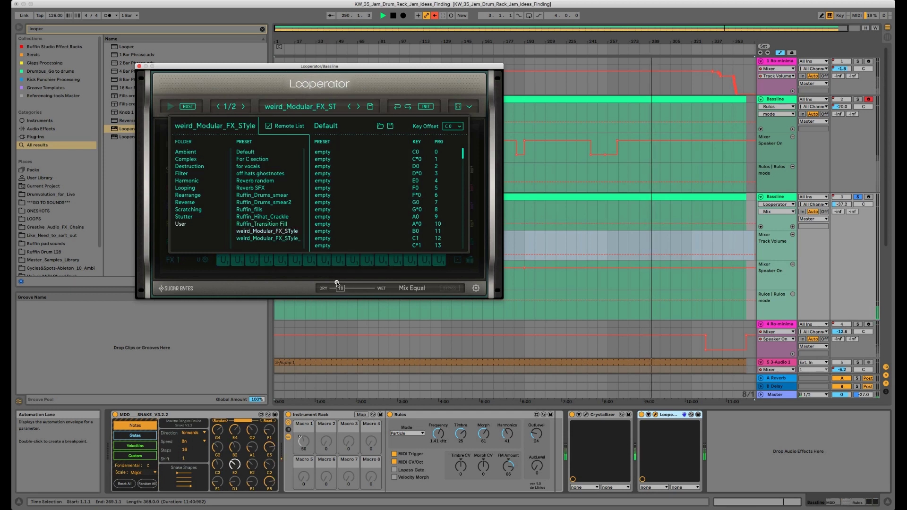
{"action": "left_click", "coordinate": [291, 239]}
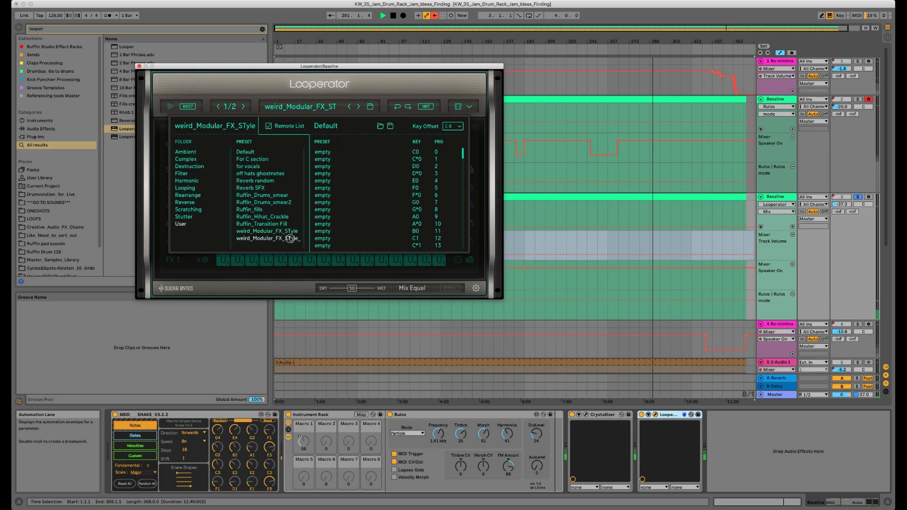
{"action": "left_click_drag", "start_coordinate": [352, 288], "coordinate": [340, 285]}
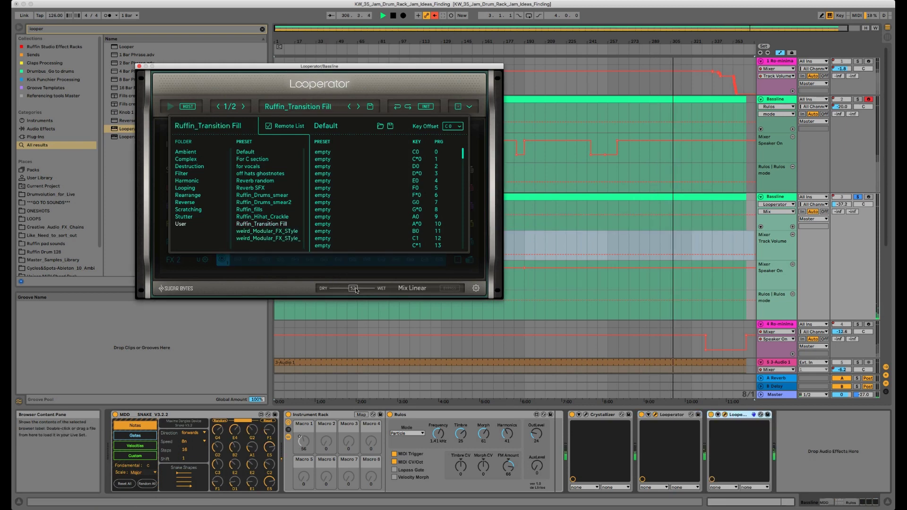
Step: Make the second Looperator's Ruffin_Transition Fill mix drier and unsolo the duplicated Bassline, leaving no plug-in windows open
{"action": "left_click_drag", "start_coordinate": [344, 289], "coordinate": [334, 287]}
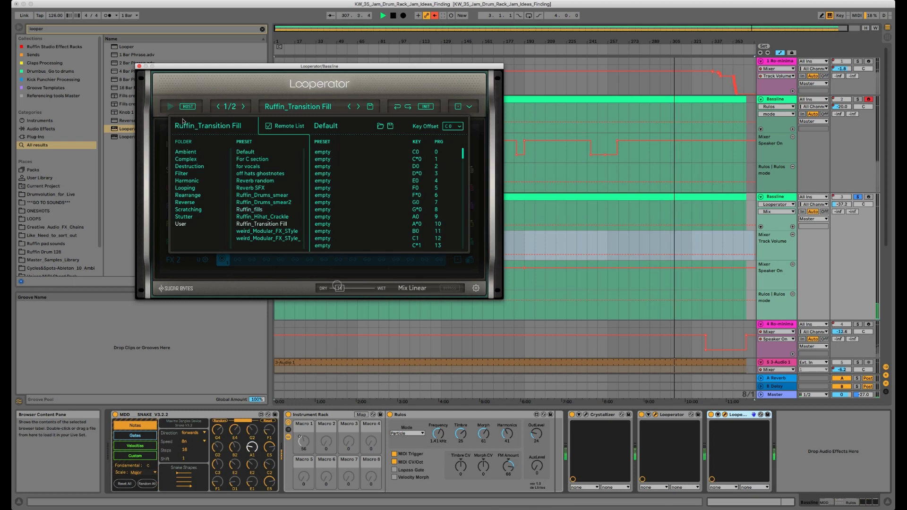
{"action": "left_click", "coordinate": [139, 67]}
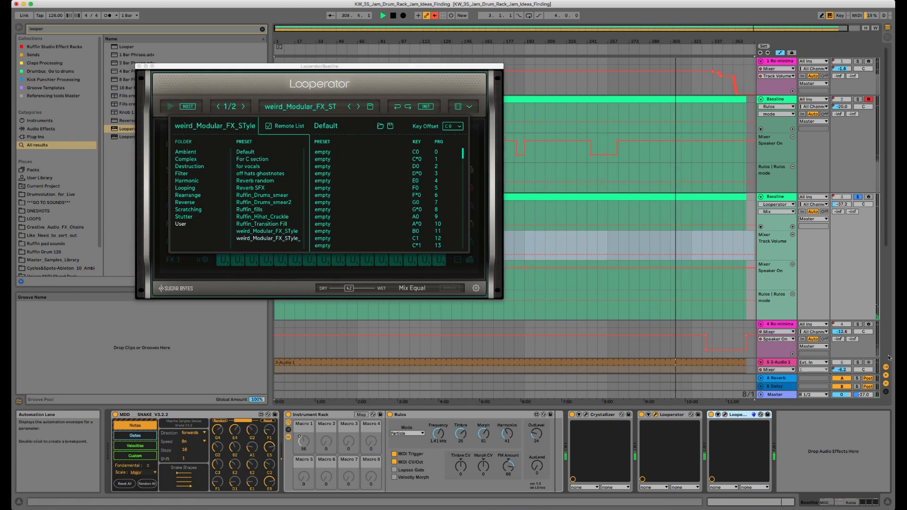
{"action": "left_click", "coordinate": [859, 197]}
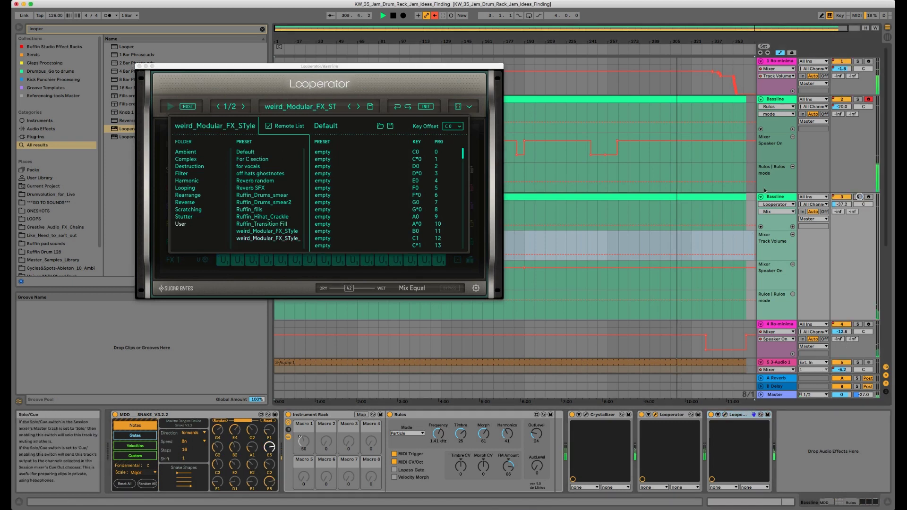
{"action": "left_click", "coordinate": [139, 67]}
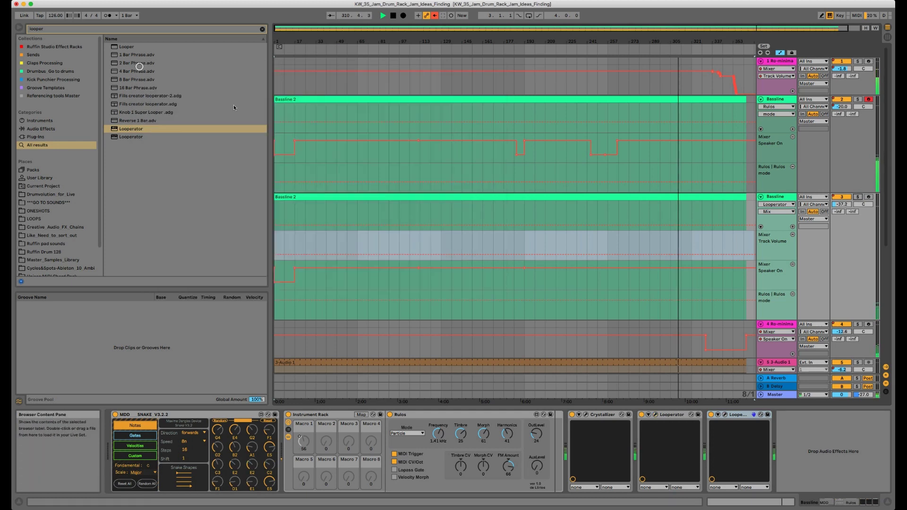
Step: Remove the opening dip from the duplicated Bassline's Speaker On automation and deactivate the track to compare the groove without it
{"action": "left_click_drag", "start_coordinate": [462, 39], "coordinate": [467, 37]}
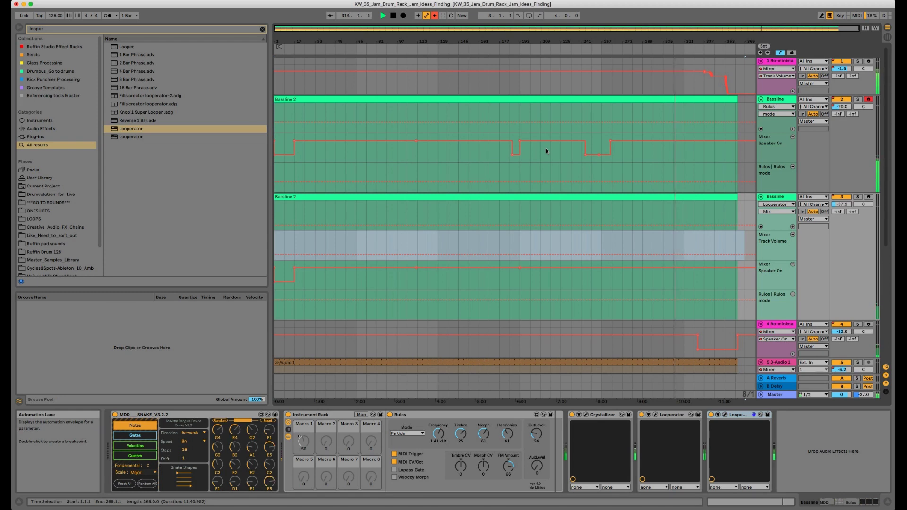
{"action": "left_click", "coordinate": [377, 49]}
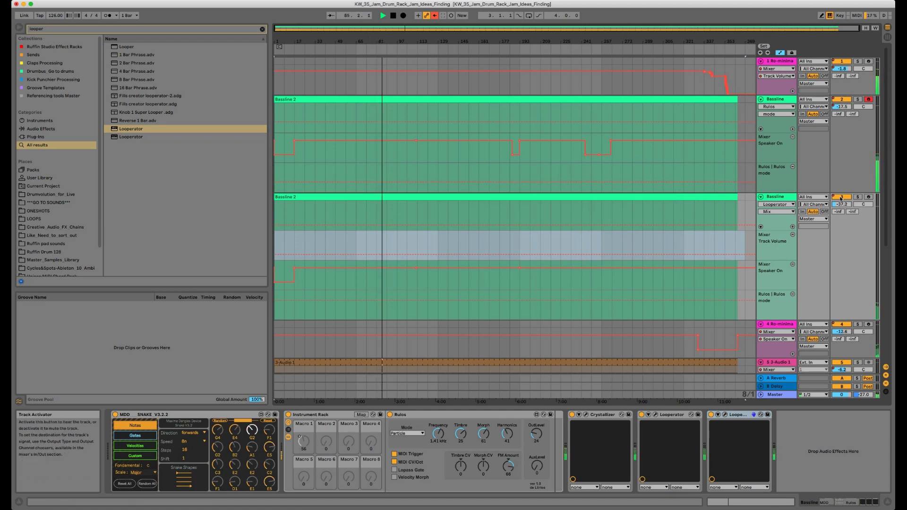
{"action": "left_click", "coordinate": [275, 283]}
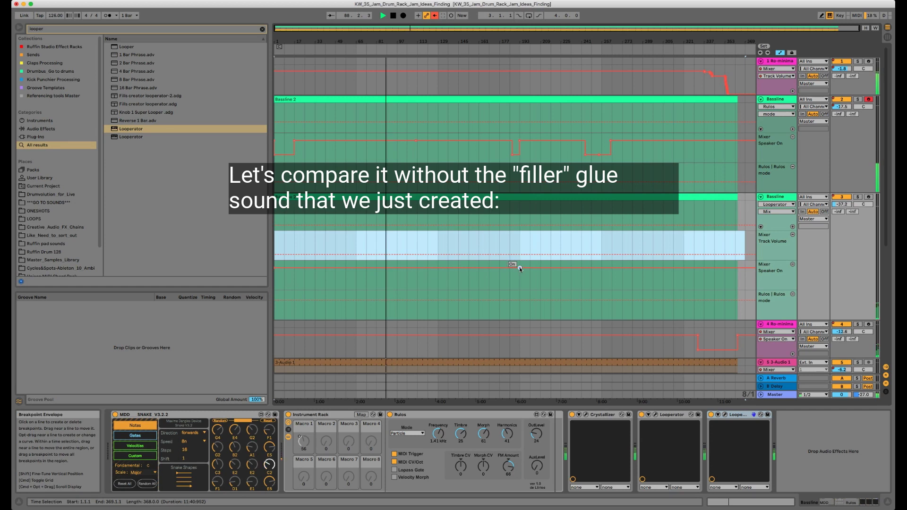
{"action": "left_click", "coordinate": [843, 197]}
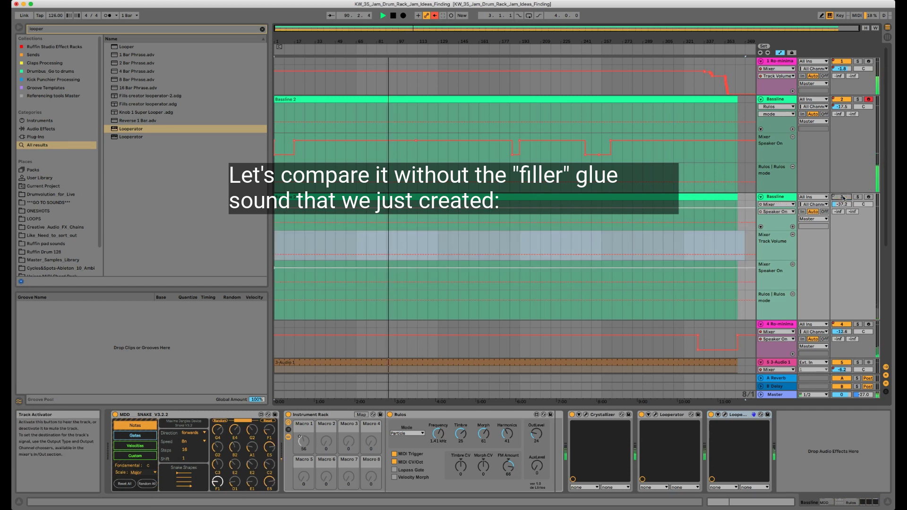
Step: Reactivate the duplicated Bassline track, fine-tune its volume to -36 dB and re-enable the overridden automation
{"action": "left_click", "coordinate": [842, 197]}
{"action": "left_click_drag", "start_coordinate": [843, 205], "coordinate": [843, 206]}
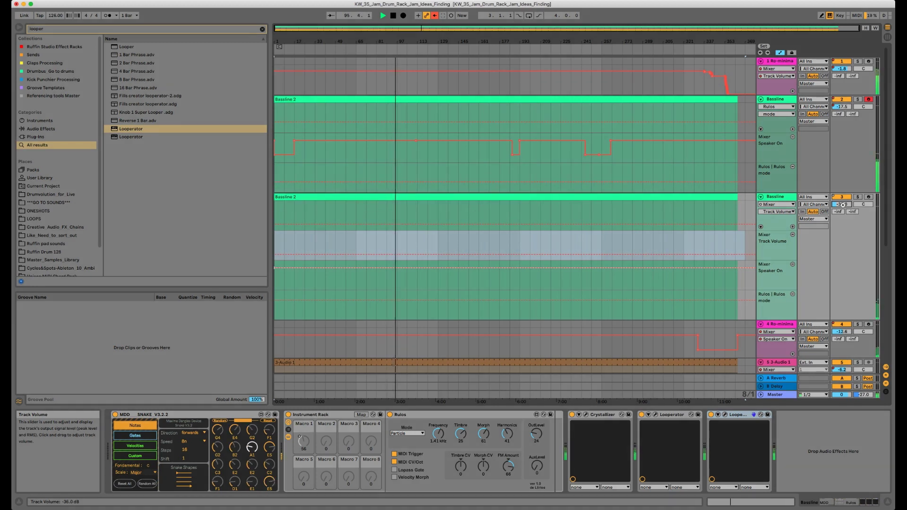
{"action": "left_click_drag", "start_coordinate": [843, 205], "coordinate": [843, 204]}
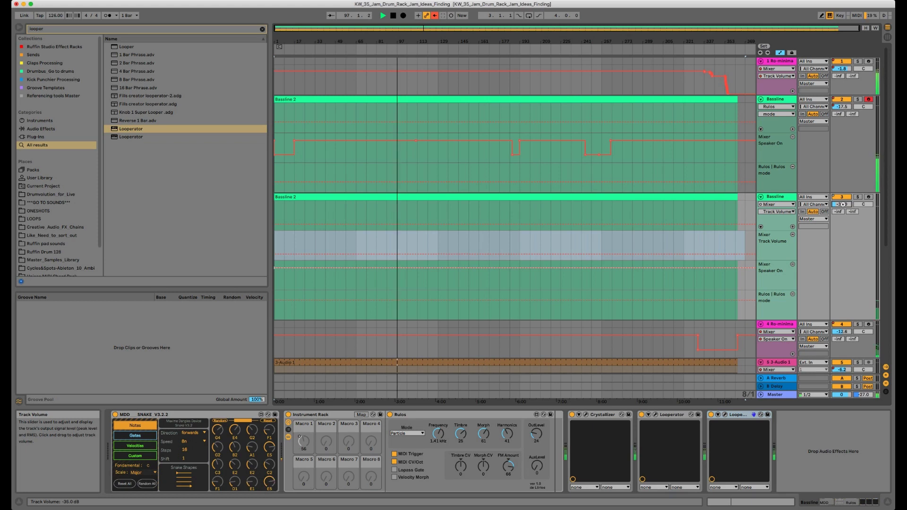
{"action": "left_click", "coordinate": [435, 15]}
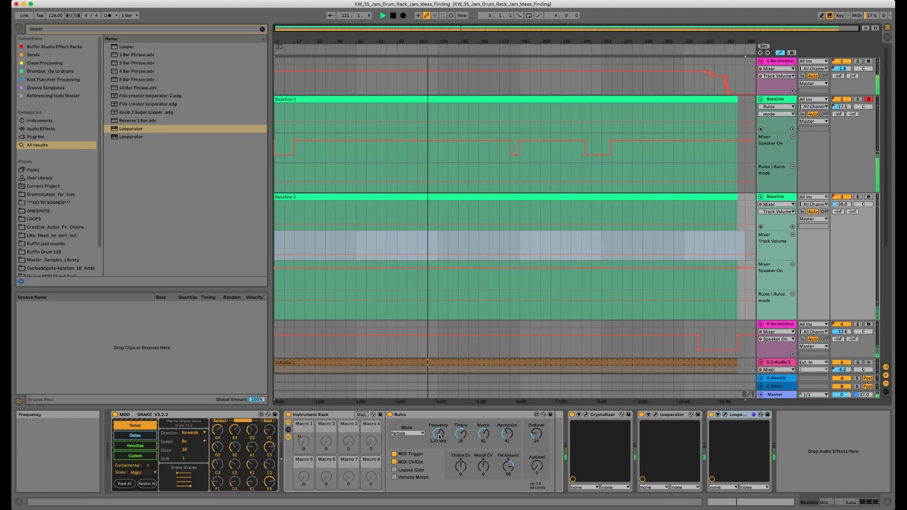
Step: Solo the duplicated Bassline and raise the Timbre of its Rulos synth toward maximum
{"action": "left_click_drag", "start_coordinate": [460, 433], "coordinate": [461, 428]}
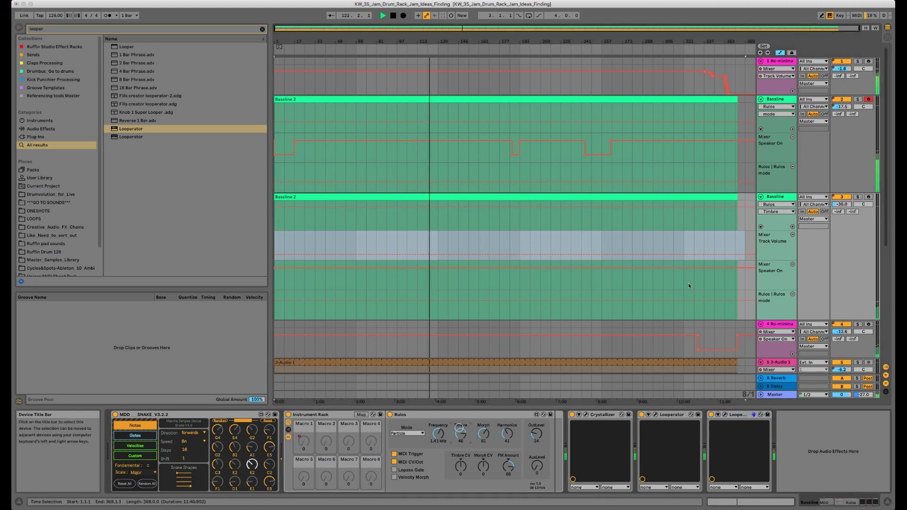
{"action": "left_click", "coordinate": [856, 197]}
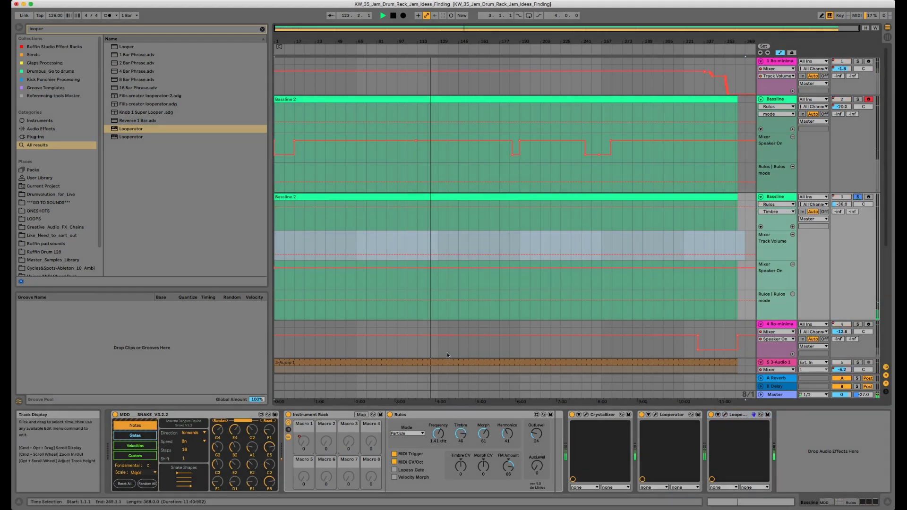
{"action": "left_click_drag", "start_coordinate": [460, 432], "coordinate": [460, 421]}
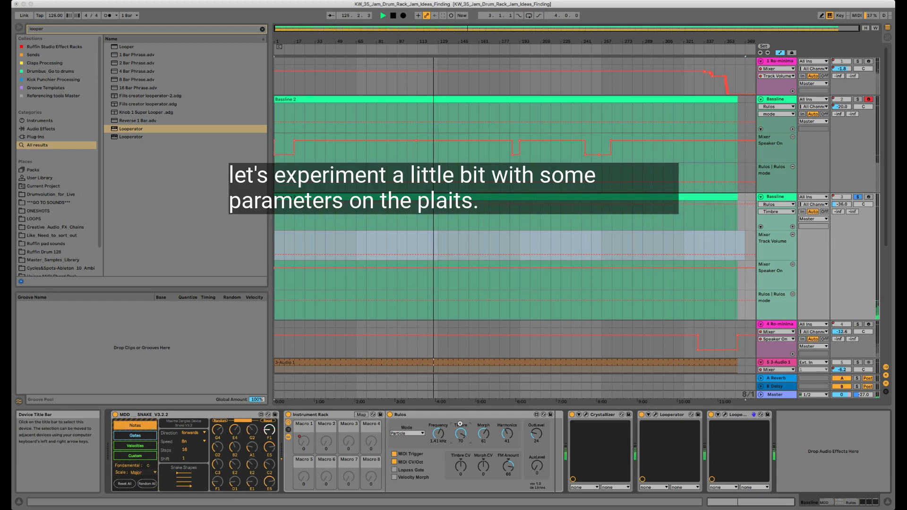
{"action": "mouse_move", "coordinate": [460, 425]}
{"action": "left_mouse_down"}
{"action": "mouse_move", "coordinate": [459, 444]}
{"action": "mouse_move", "coordinate": [460, 427]}
{"action": "left_mouse_up"}
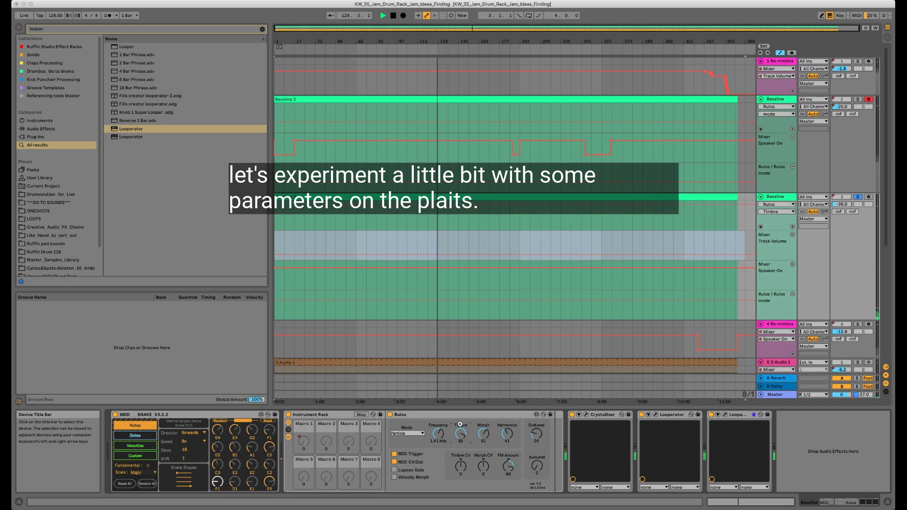
Step: Search the browser for "lfo", insert LFO.amxd directly after the Rulos rack on the duplicated Bassline, and map it to Rulos's Timbre
{"action": "left_click", "coordinate": [263, 29]}
{"action": "type", "text": "lfo"}
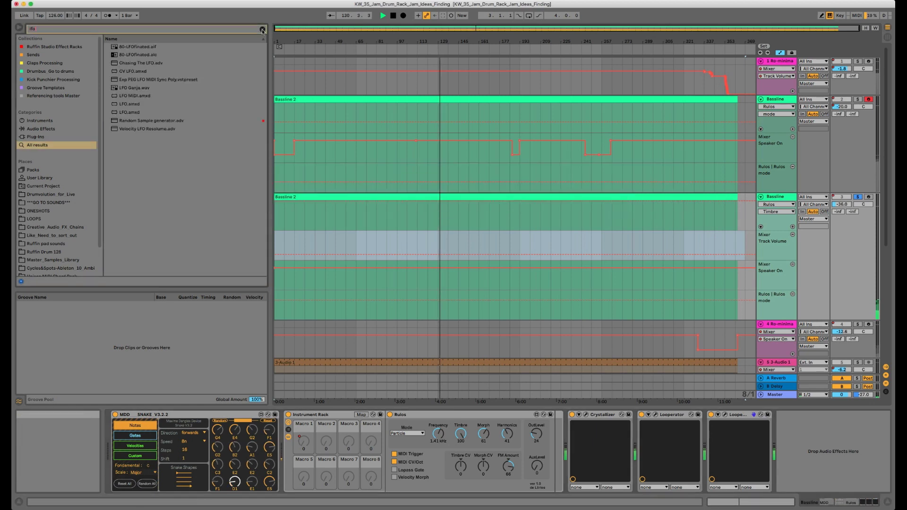
{"action": "left_click", "coordinate": [133, 105]}
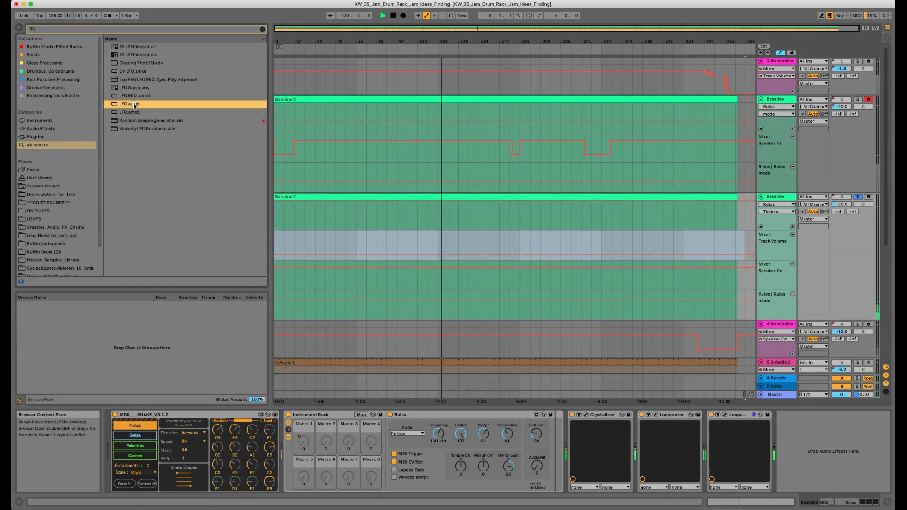
{"action": "left_click_drag", "start_coordinate": [134, 112], "coordinate": [557, 459]}
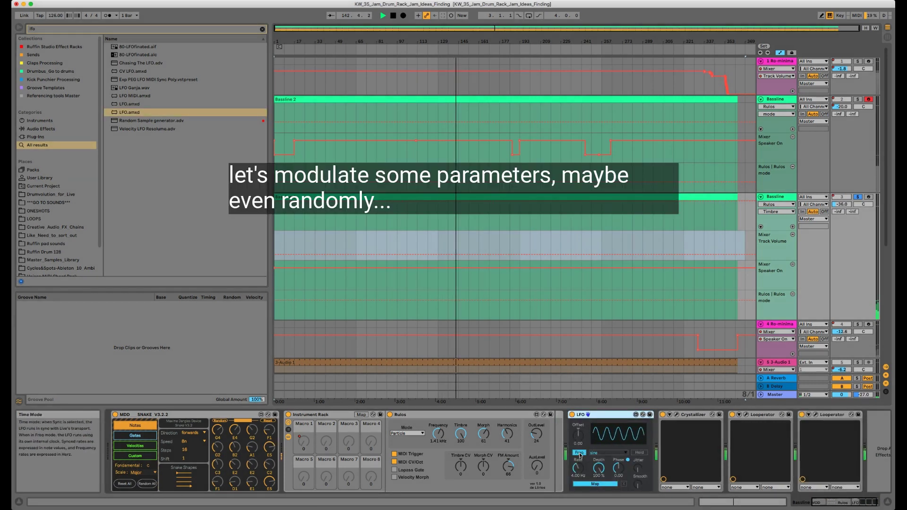
{"action": "left_click", "coordinate": [595, 484]}
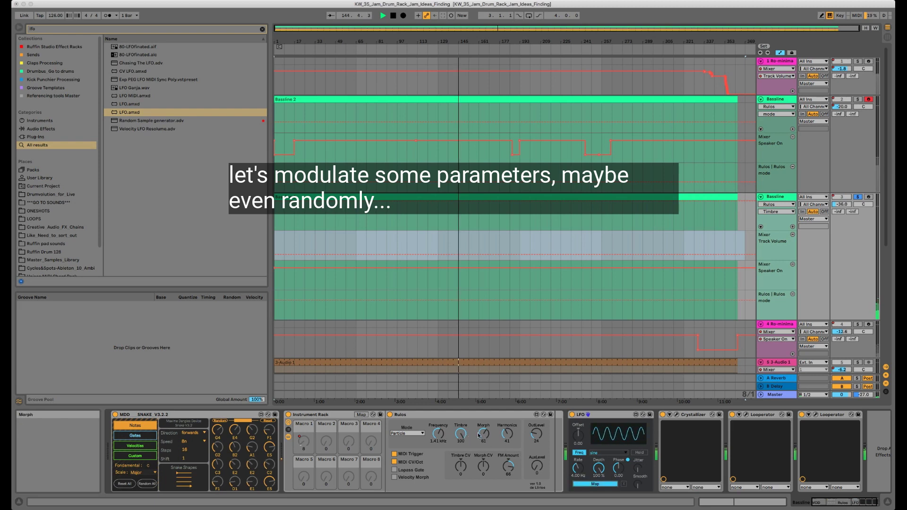
{"action": "left_click", "coordinate": [462, 435]}
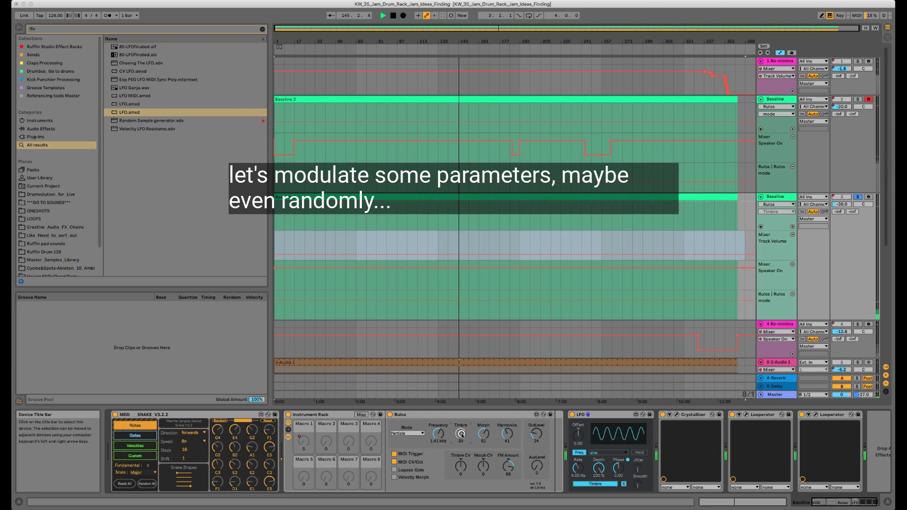
Step: Set the LFO to the random waveform, sync it to the tempo and slow its rate down
{"action": "left_click", "coordinate": [596, 453]}
{"action": "left_click", "coordinate": [597, 495]}
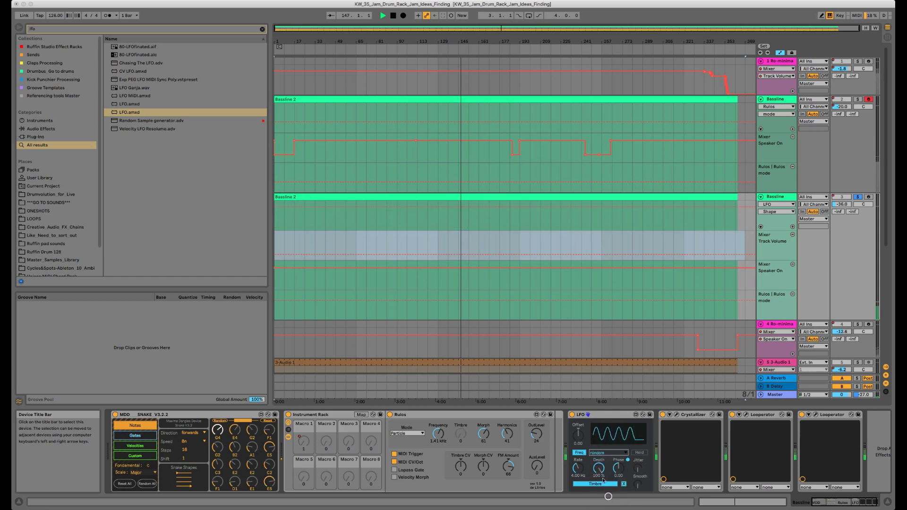
{"action": "left_click_drag", "start_coordinate": [579, 467], "coordinate": [581, 464]}
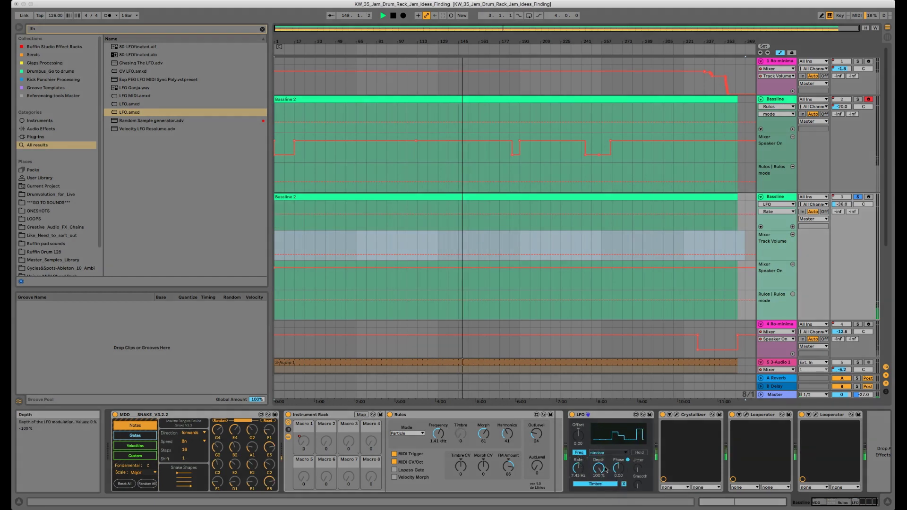
{"action": "left_click", "coordinate": [637, 472]}
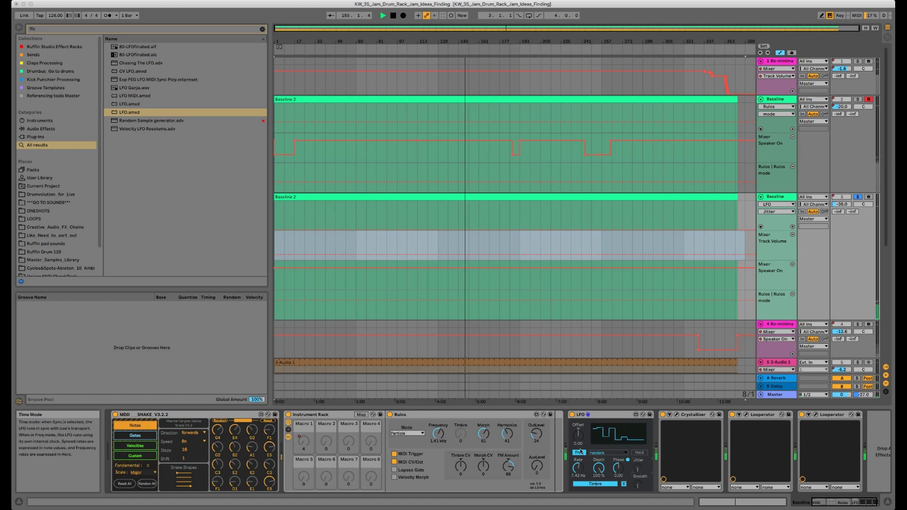
{"action": "left_click", "coordinate": [578, 453]}
{"action": "left_click_drag", "start_coordinate": [577, 456], "coordinate": [577, 436]}
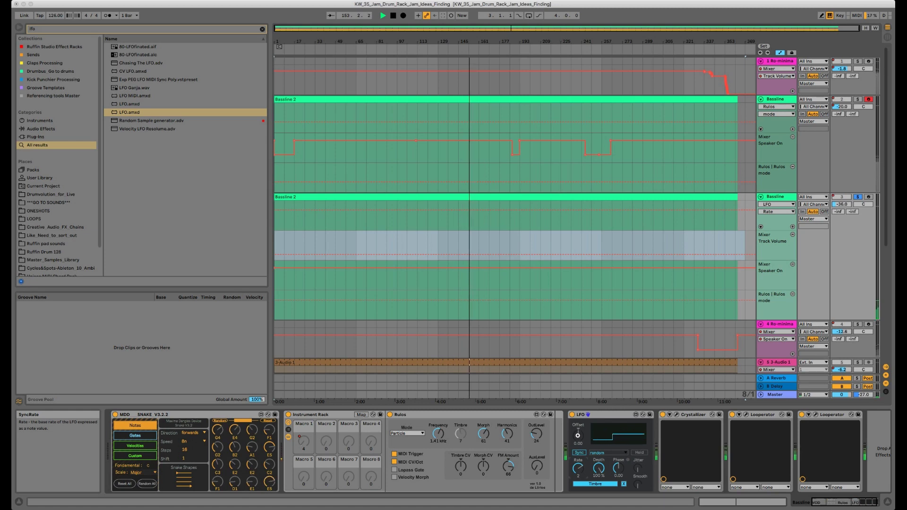
{"action": "left_click_drag", "start_coordinate": [578, 436], "coordinate": [577, 440]}
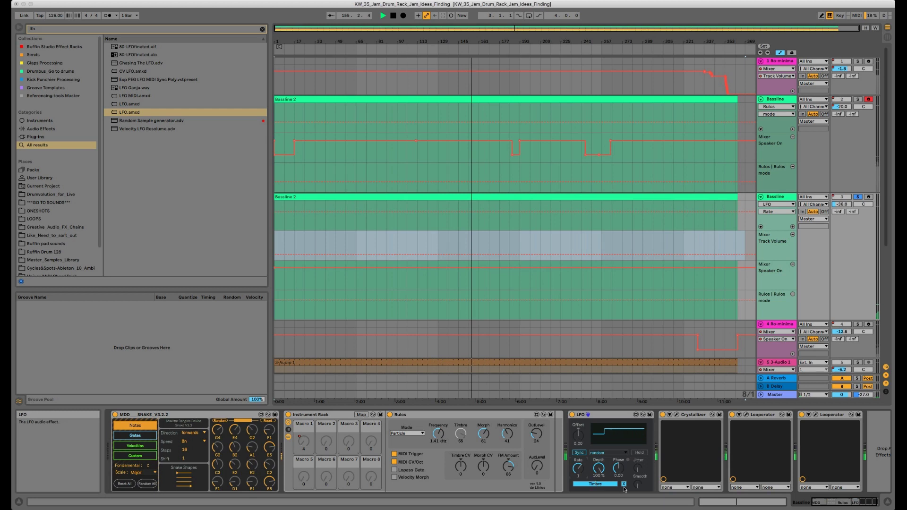
Step: Remap the LFO to Rulos's Morph and lower the duplicated Bassline's volume to about -40.8 dB, leaving the track unsoloed
{"action": "left_click", "coordinate": [600, 484]}
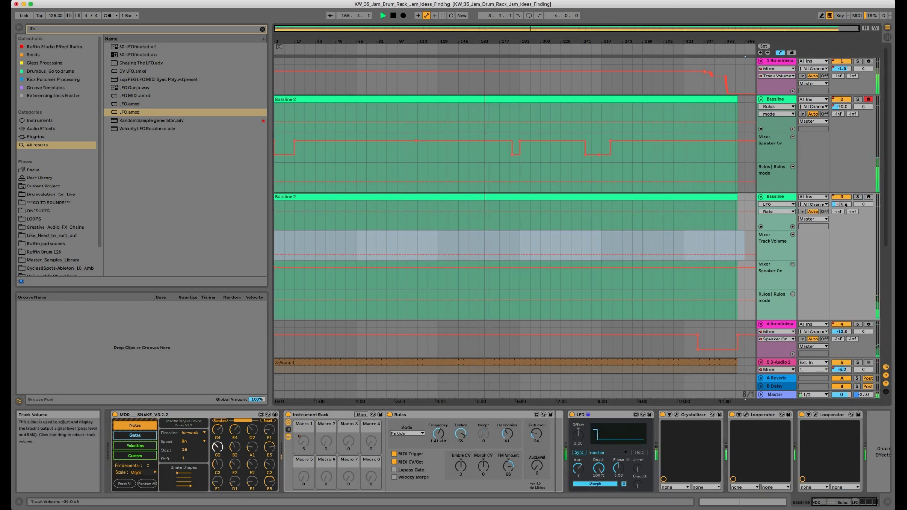
{"action": "left_click_drag", "start_coordinate": [844, 203], "coordinate": [840, 205]}
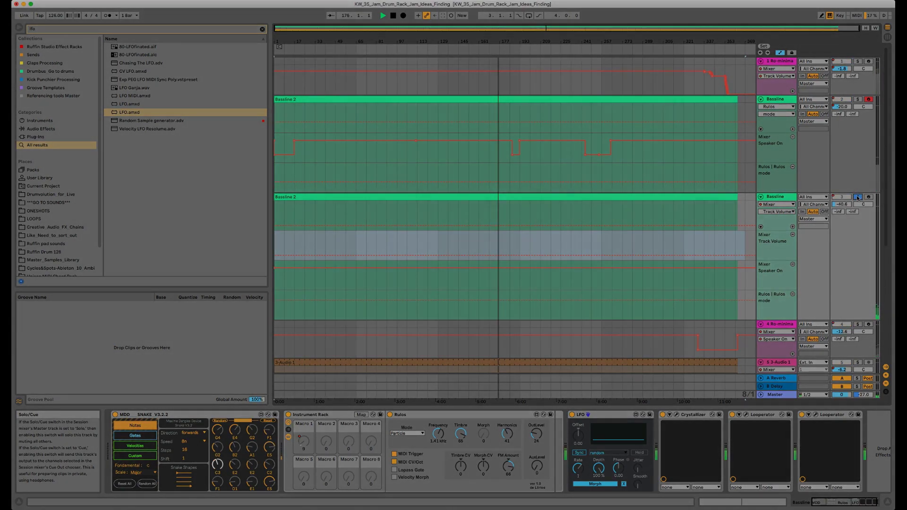
{"action": "left_click", "coordinate": [857, 197]}
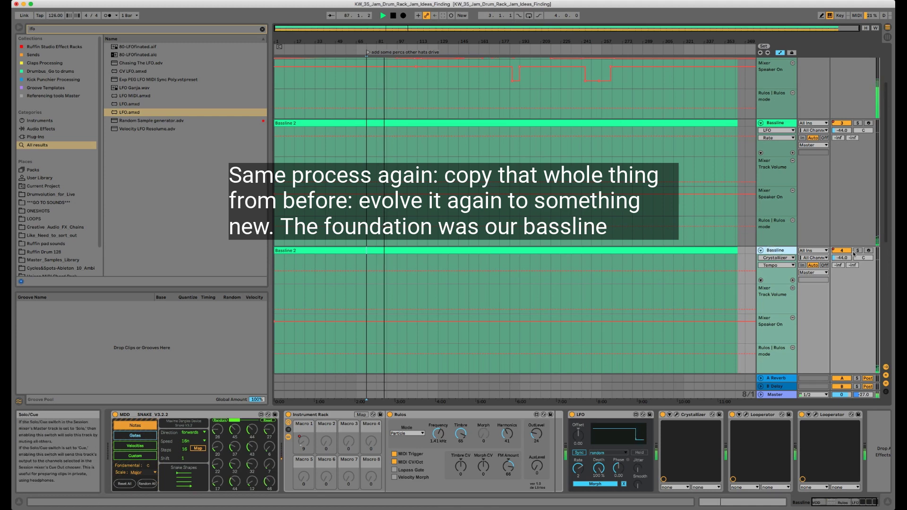
Step: On the newest Bassline copy, redraw Snake's Gates pattern with its shape control and lower the Rulos Frequency to about 210 Hz
{"action": "left_click", "coordinate": [136, 435]}
{"action": "left_click_drag", "start_coordinate": [183, 479], "coordinate": [182, 496]}
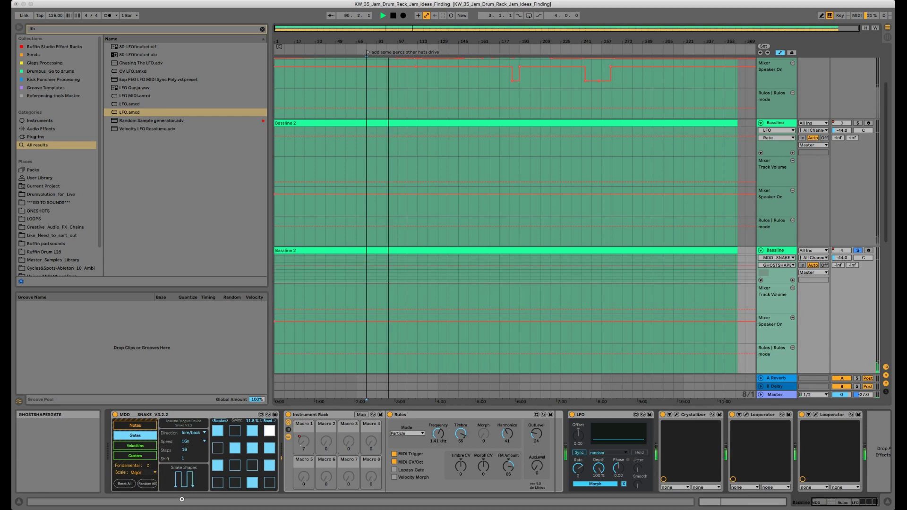
{"action": "left_click_drag", "start_coordinate": [439, 439], "coordinate": [440, 447]}
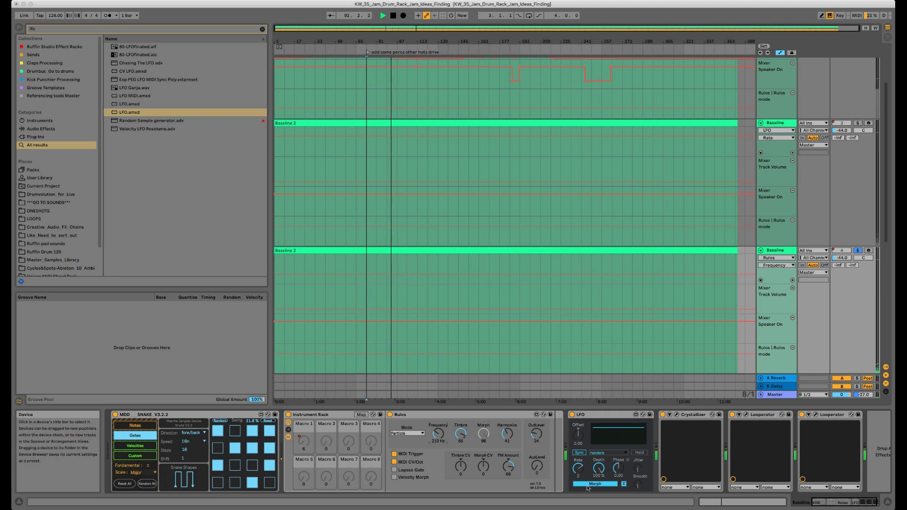
Step: Unmap the LFO from Morph and bypass Crystallizer and the first Looperator on the newest Bassline copy
{"action": "left_click", "coordinate": [623, 483]}
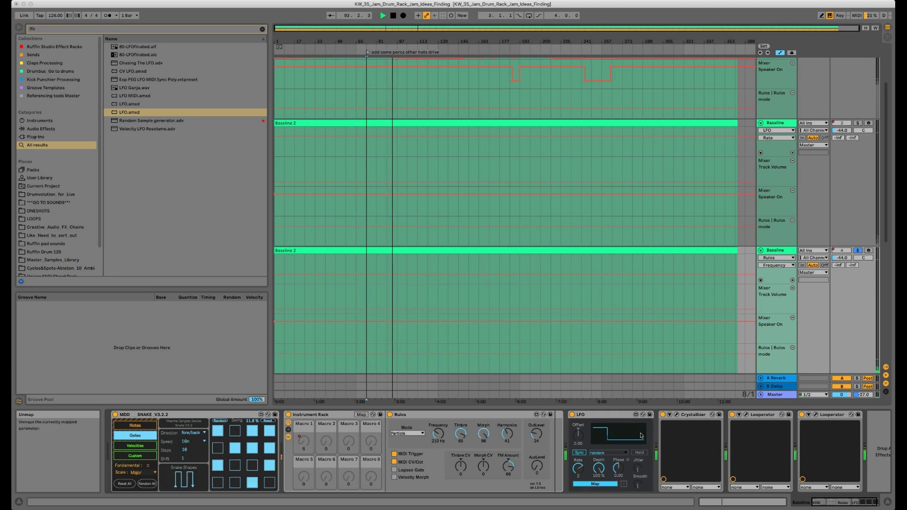
{"action": "left_click", "coordinate": [663, 415]}
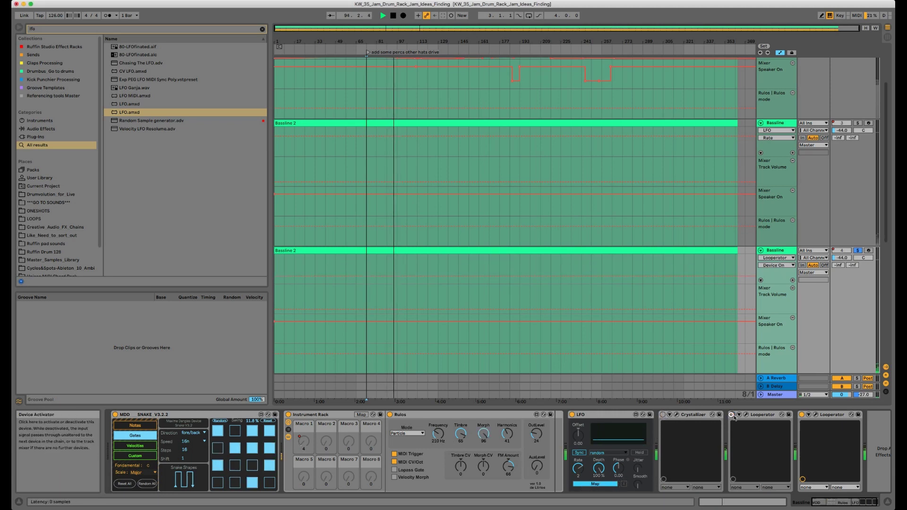
{"action": "left_click", "coordinate": [802, 414]}
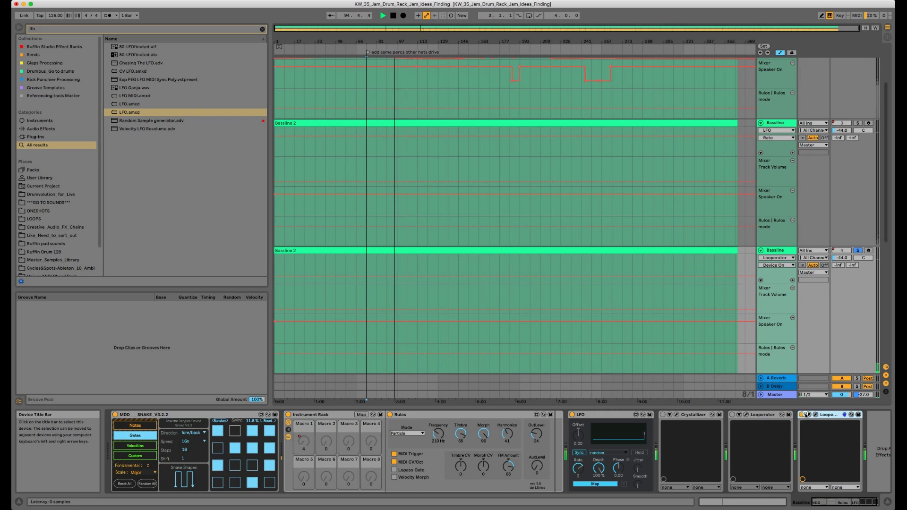
Step: Raise the newest Bassline copy's volume to about -30.4 dB and switch its Rulos mode to String
{"action": "left_click", "coordinate": [838, 258]}
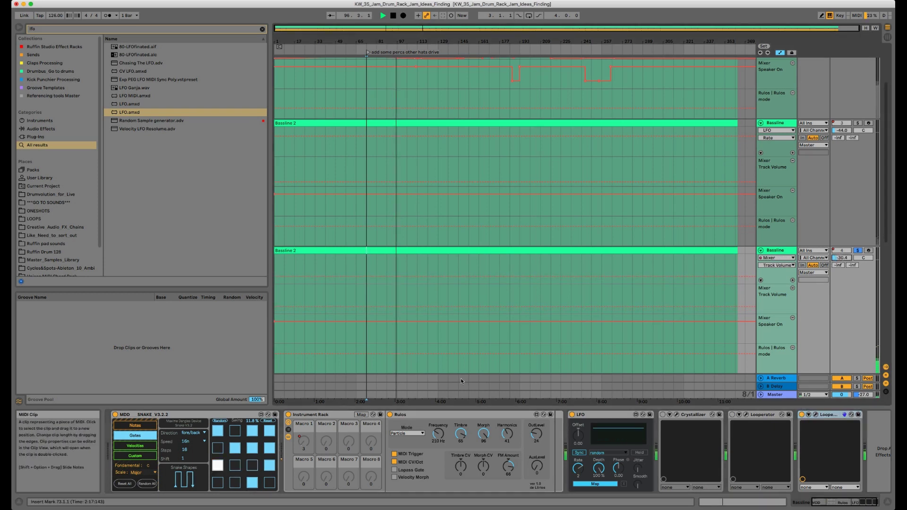
{"action": "left_click", "coordinate": [407, 434]}
{"action": "left_click", "coordinate": [397, 398]}
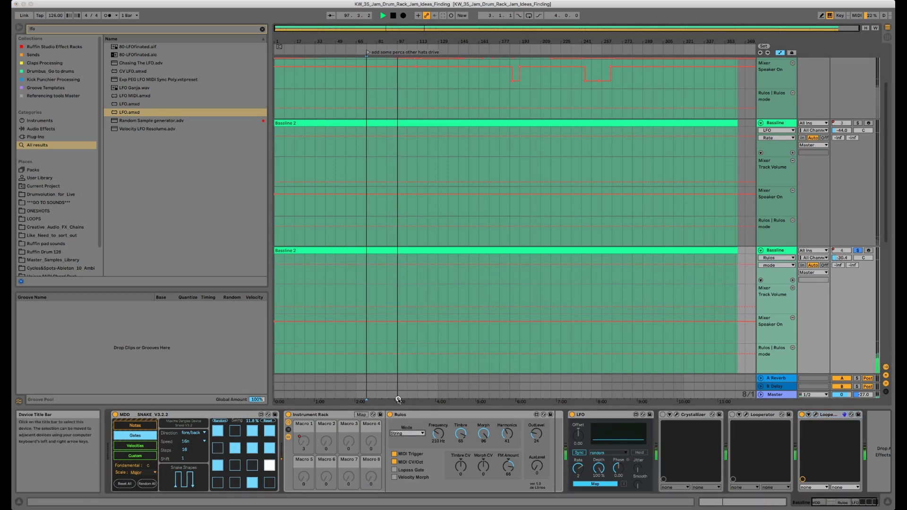
Step: Shape the String sound in Rulos with Frequency about 50 Hz, Timbre 4, Morph 68 and adjusted Harmonics
{"action": "left_click", "coordinate": [434, 437]}
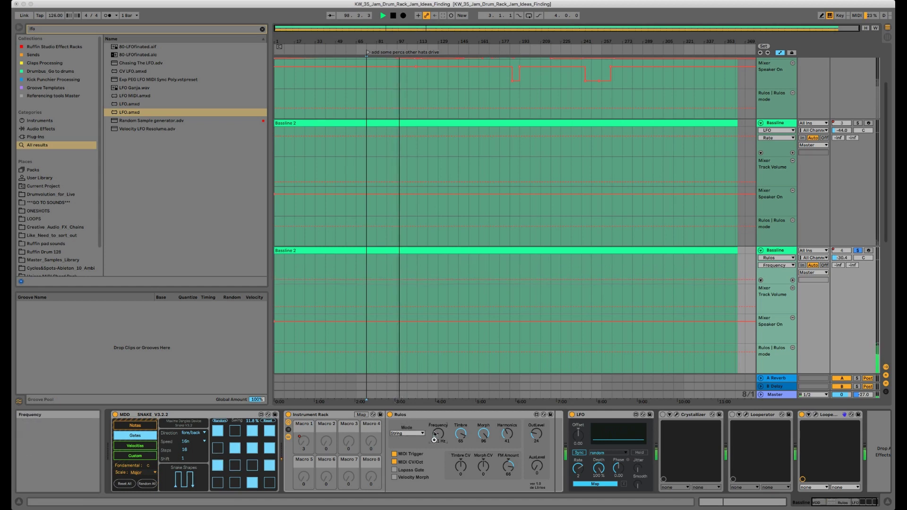
{"action": "left_click_drag", "start_coordinate": [459, 434], "coordinate": [488, 455]}
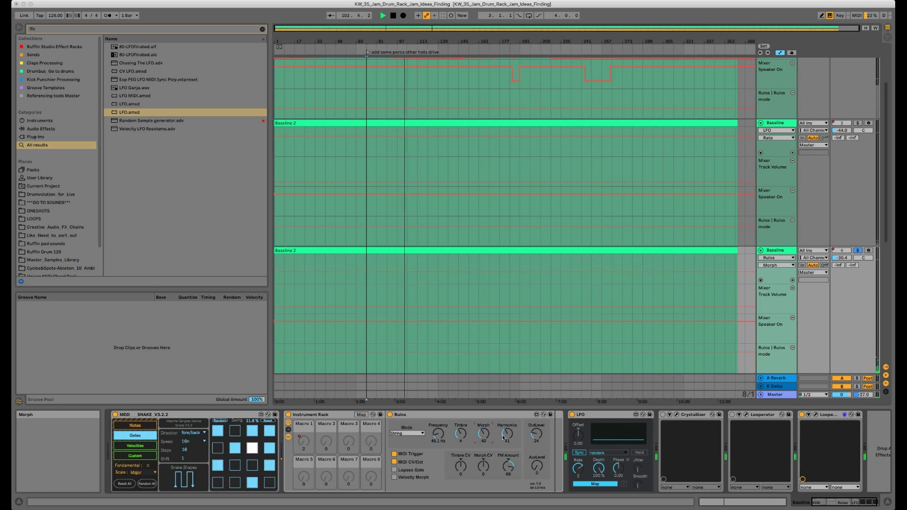
{"action": "left_click", "coordinate": [506, 438]}
{"action": "left_click_drag", "start_coordinate": [505, 440], "coordinate": [493, 394]}
{"action": "left_click_drag", "start_coordinate": [482, 435], "coordinate": [508, 454]}
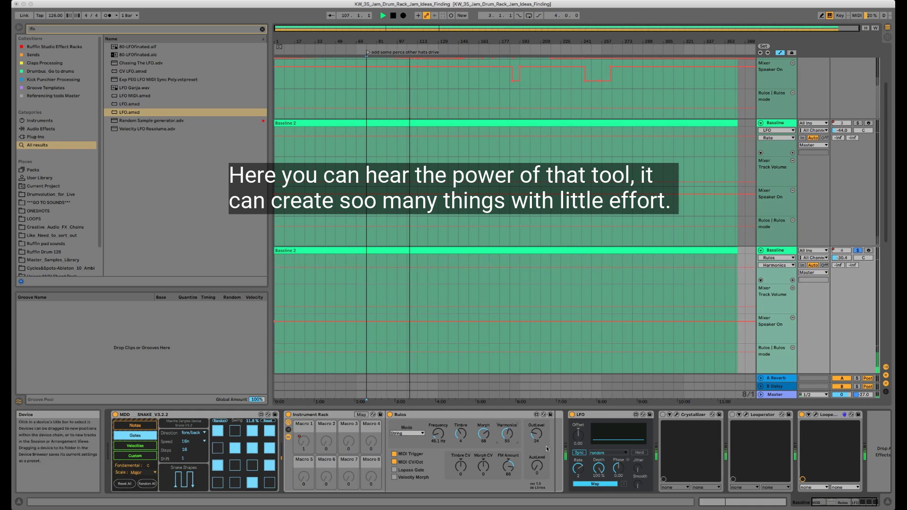
{"action": "mouse_move", "coordinate": [447, 438]}
{"action": "left_mouse_down"}
{"action": "mouse_move", "coordinate": [439, 413]}
{"action": "mouse_move", "coordinate": [439, 429]}
{"action": "left_mouse_up"}
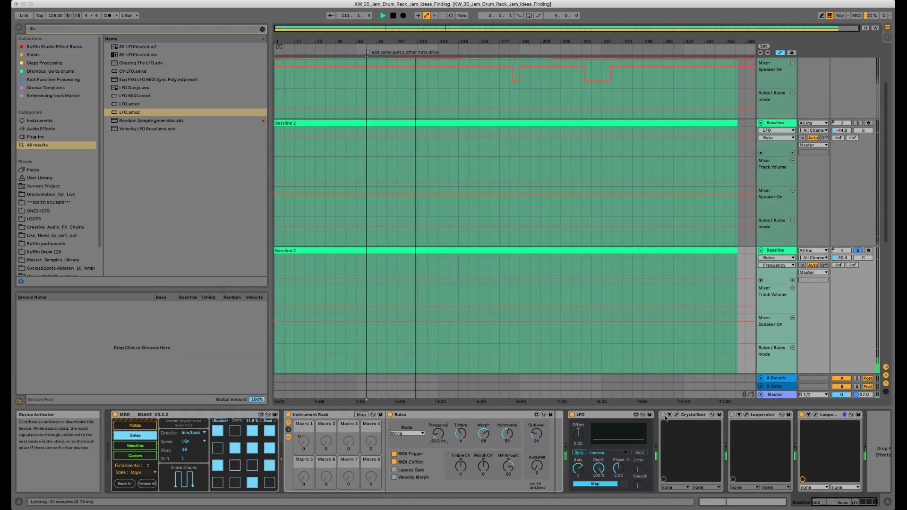
Step: Bypass the second Looperator, reactivate Crystallizer and the first Looperator, and make the first Looperator's weird_Modular_FX_ST mix drier
{"action": "left_click", "coordinate": [800, 414]}
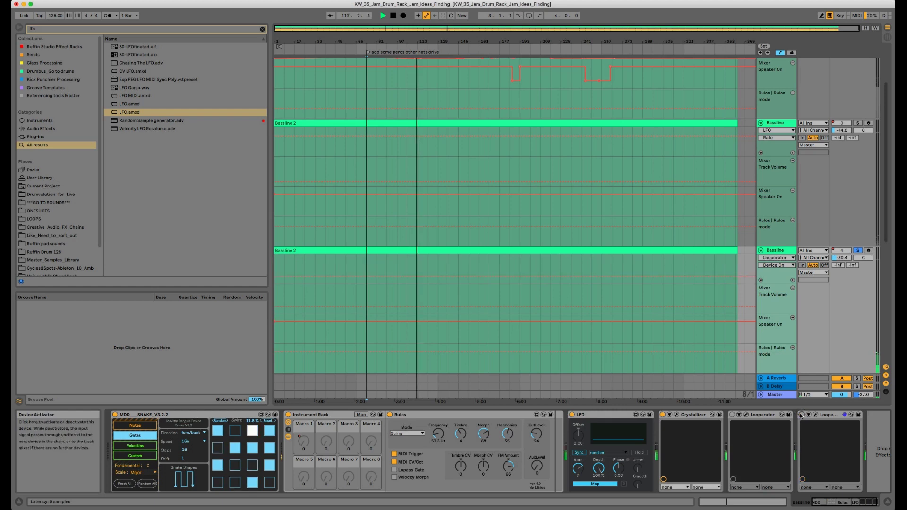
{"action": "left_click", "coordinate": [733, 415]}
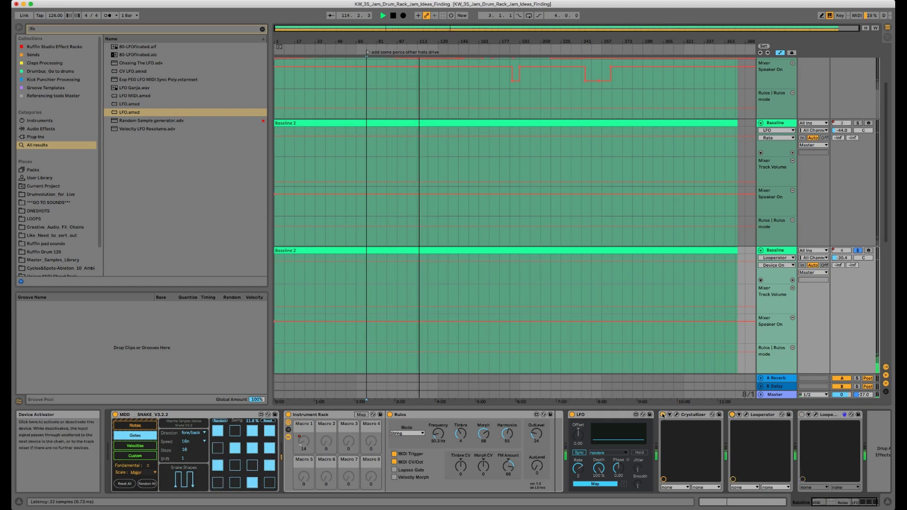
{"action": "left_click", "coordinate": [745, 414]}
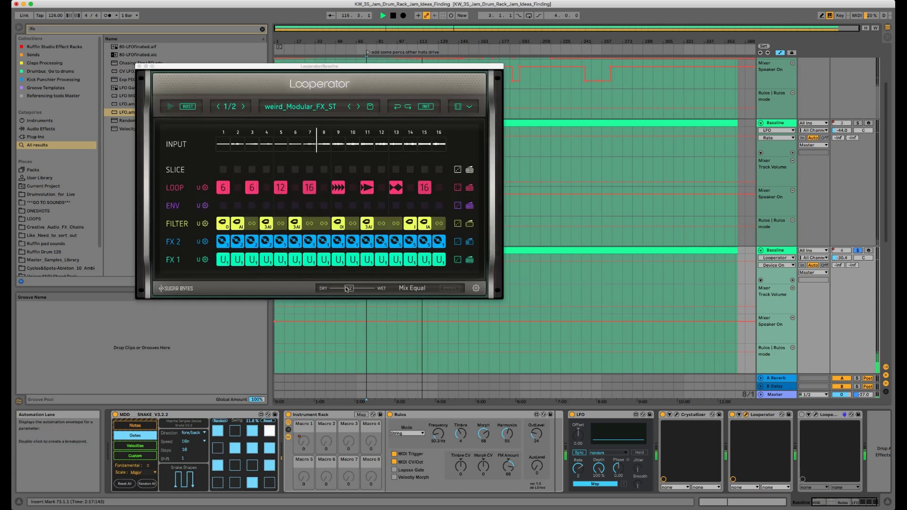
{"action": "left_click_drag", "start_coordinate": [349, 288], "coordinate": [334, 288]}
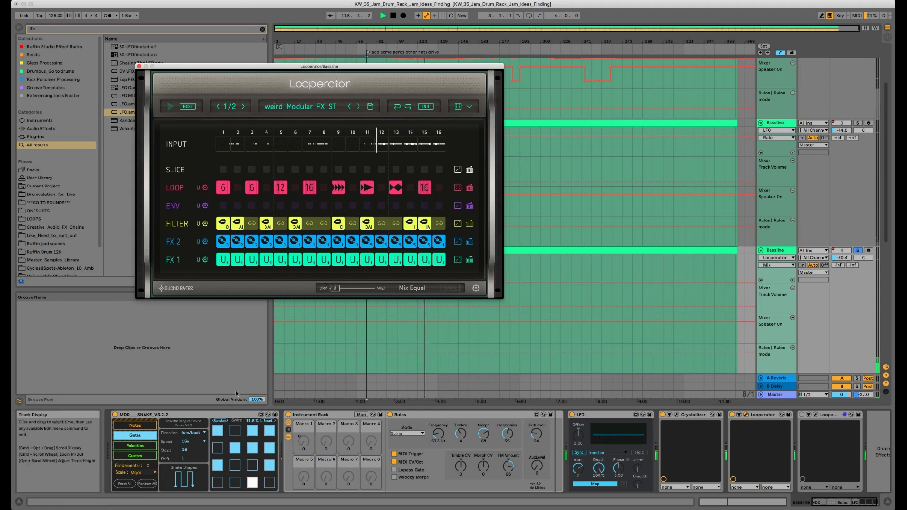
Step: Set the Snake sequencer's speed to 8n on the newest Bassline copy and close the Looperator window
{"action": "left_click", "coordinate": [193, 441]}
{"action": "left_click", "coordinate": [193, 465]}
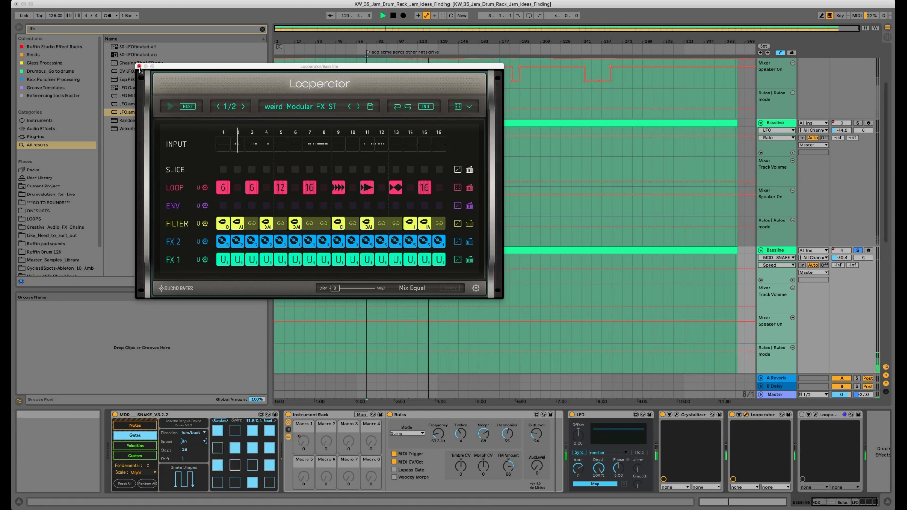
{"action": "left_click", "coordinate": [140, 66]}
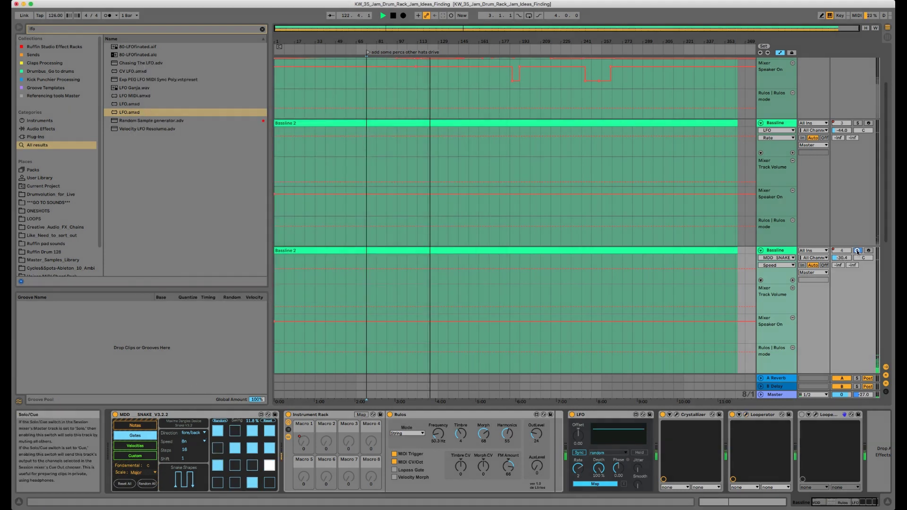
Step: Lower the newest Bassline copy's volume to about -36 dB while auditioning it with the full track
{"action": "left_click", "coordinate": [843, 258]}
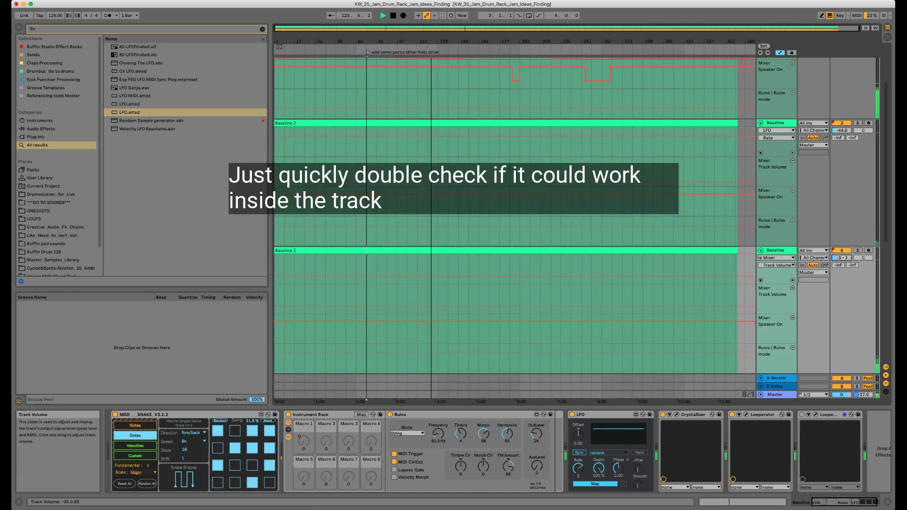
{"action": "left_click_drag", "start_coordinate": [843, 258], "coordinate": [843, 259]}
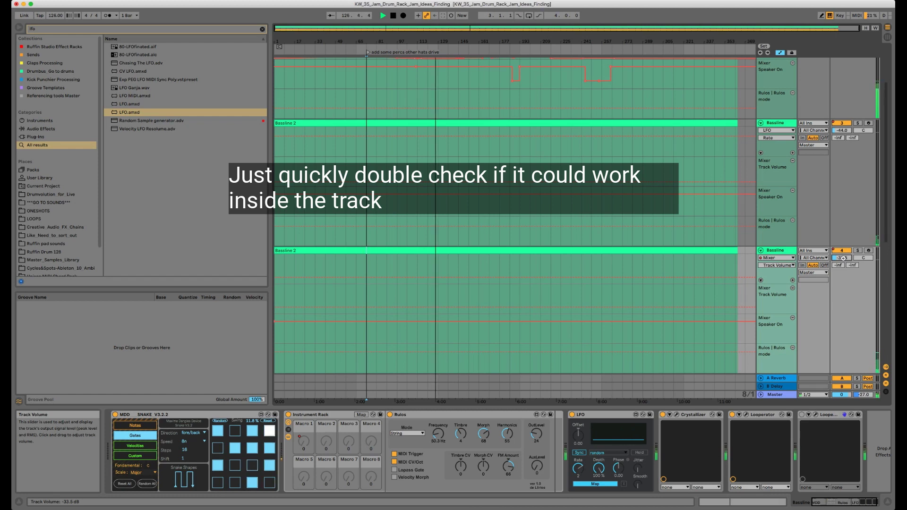
{"action": "left_click_drag", "start_coordinate": [843, 259], "coordinate": [843, 259]}
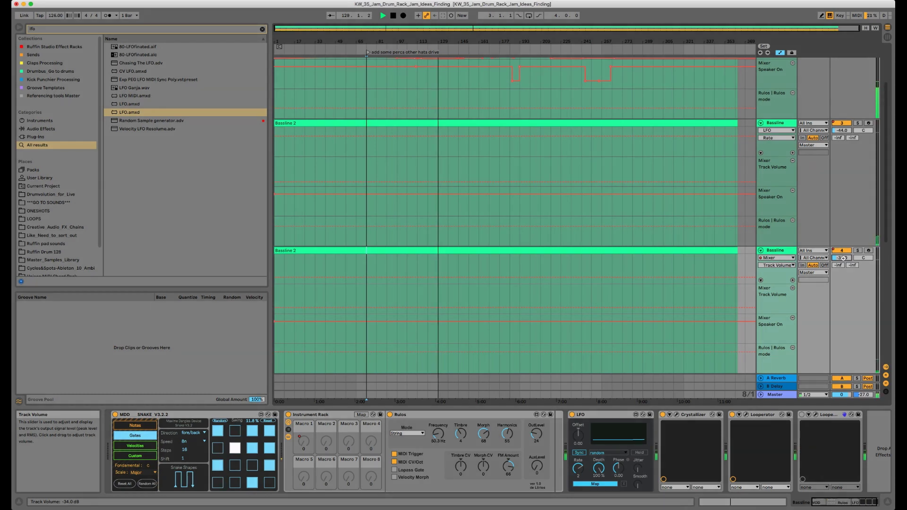
{"action": "left_click_drag", "start_coordinate": [843, 258], "coordinate": [843, 258]}
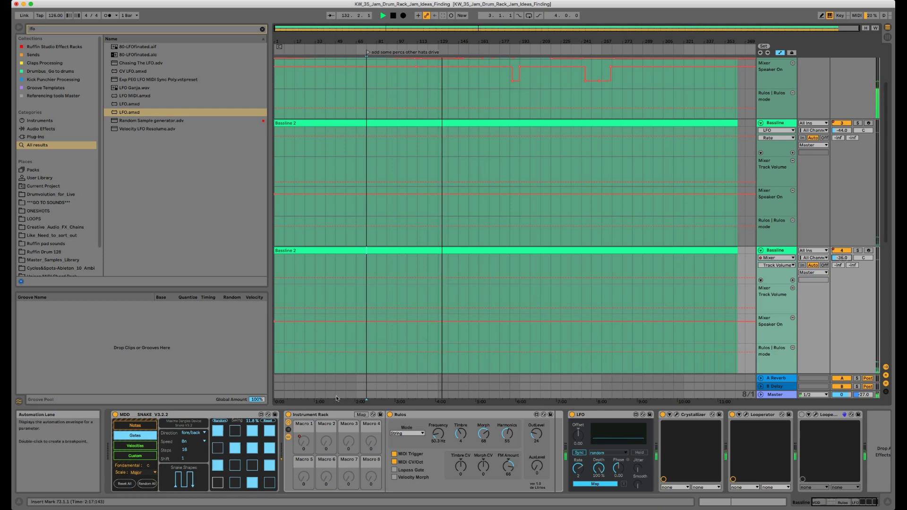
Step: Reshape the String sound with Timbre 100, FM Amount 18 and readjusted Morph, and lower the track volume to -42.4 dB
{"action": "left_click", "coordinate": [462, 434]}
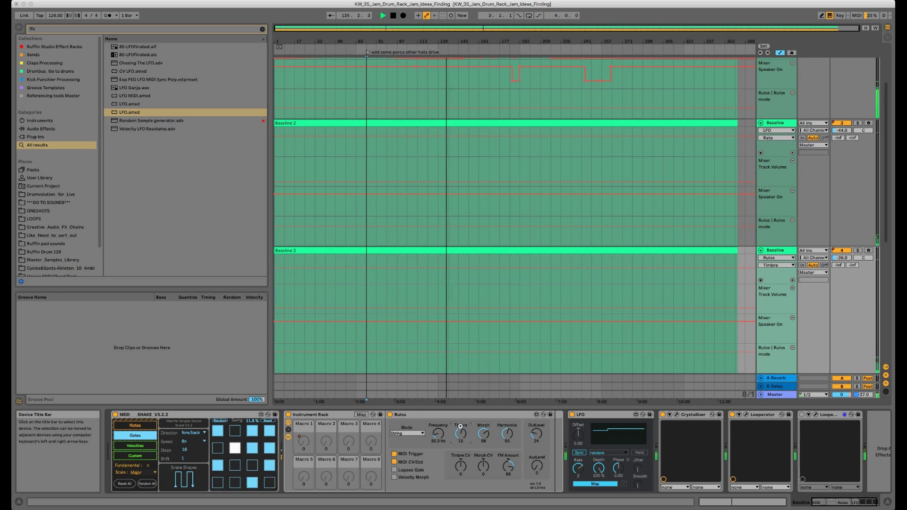
{"action": "left_click_drag", "start_coordinate": [460, 426], "coordinate": [483, 416]}
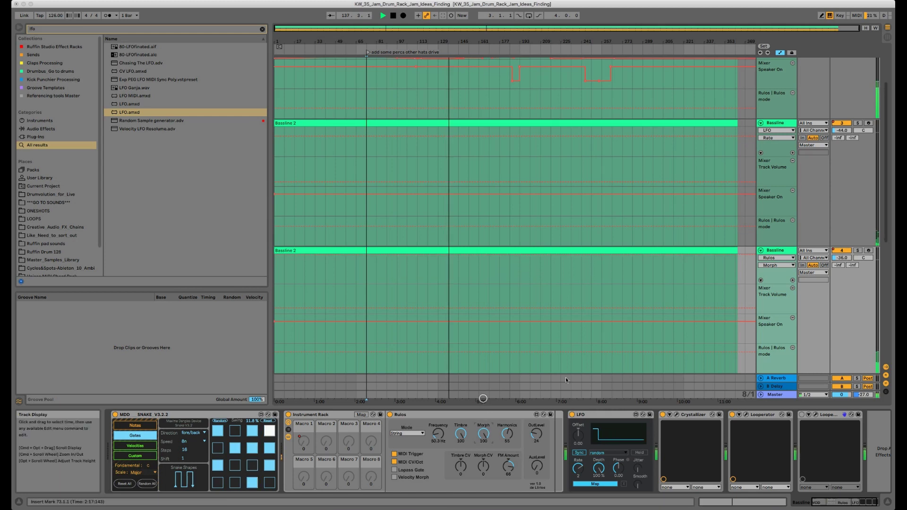
{"action": "left_click_drag", "start_coordinate": [842, 258], "coordinate": [842, 261]}
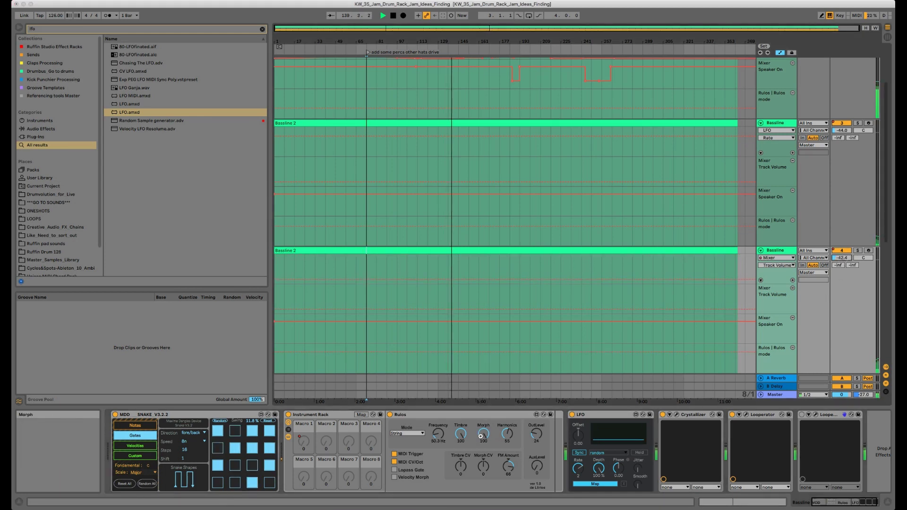
{"action": "left_click_drag", "start_coordinate": [480, 436], "coordinate": [507, 422]}
{"action": "left_click", "coordinate": [506, 474]}
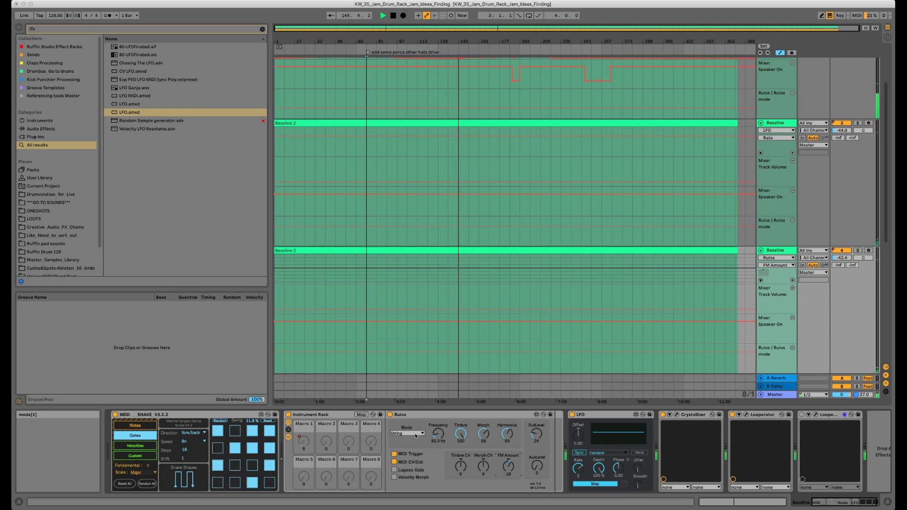
Step: Map the LFO to Rulos Timbre, adjust its rate, and raise the track volume to about -32.3 dB
{"action": "left_click", "coordinate": [596, 485]}
{"action": "left_click", "coordinate": [462, 435]}
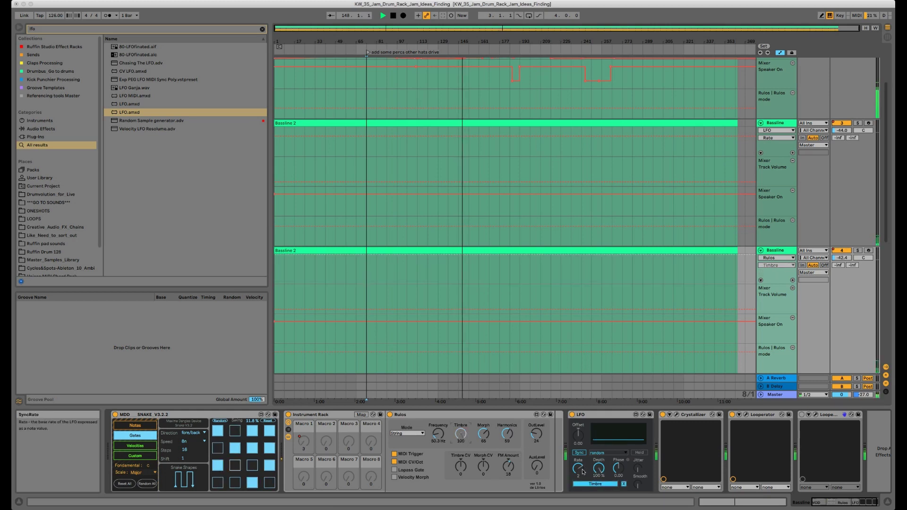
{"action": "left_click_drag", "start_coordinate": [582, 472], "coordinate": [582, 475]}
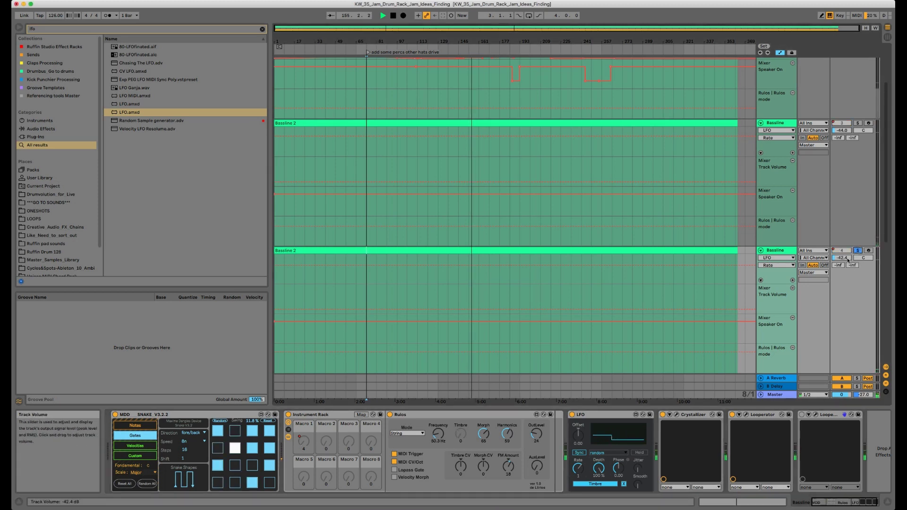
{"action": "left_click_drag", "start_coordinate": [846, 261], "coordinate": [846, 258]}
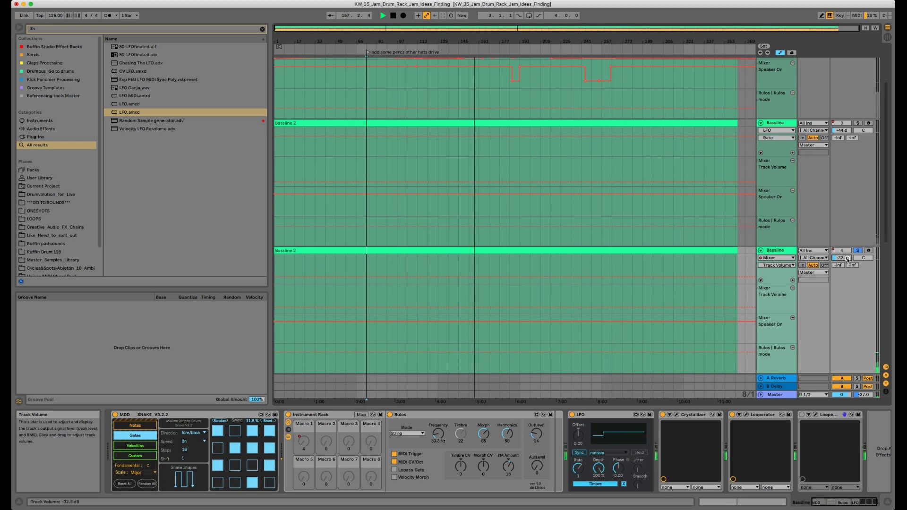
Step: Reactivate the second Looperator and make its Ruffin_Transition Fill mix drier
{"action": "left_click", "coordinate": [802, 415]}
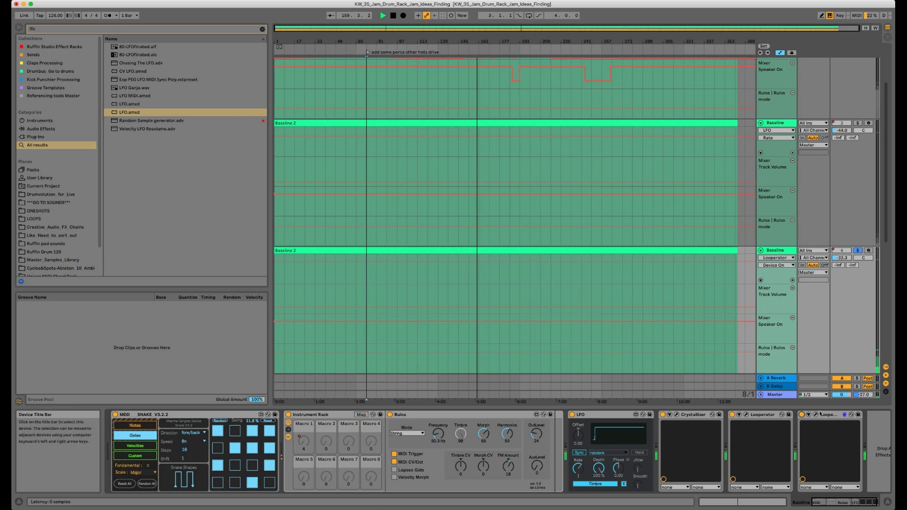
{"action": "left_click", "coordinate": [816, 414]}
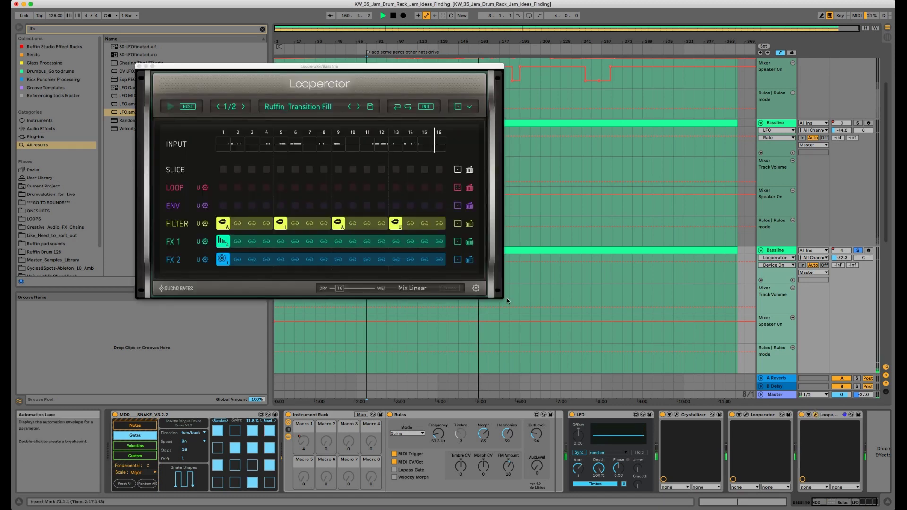
{"action": "left_click_drag", "start_coordinate": [340, 288], "coordinate": [336, 288]}
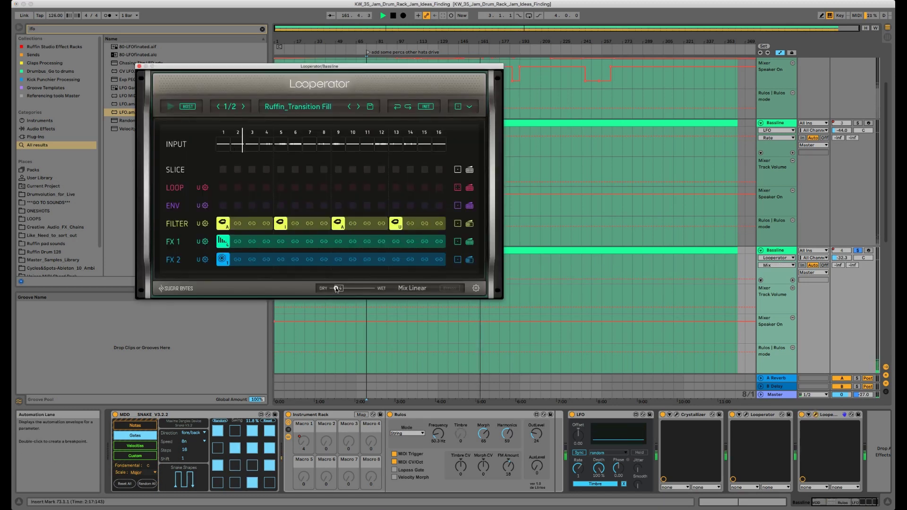
{"action": "left_click", "coordinate": [816, 415]}
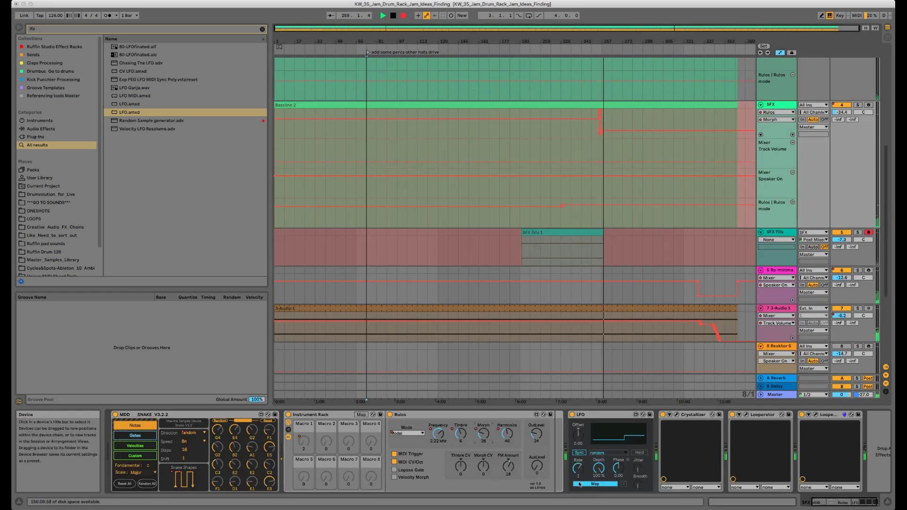
Step: Map the SFX track's LFO to Rulos Morph and adjust the Harmonics
{"action": "left_click", "coordinate": [482, 435]}
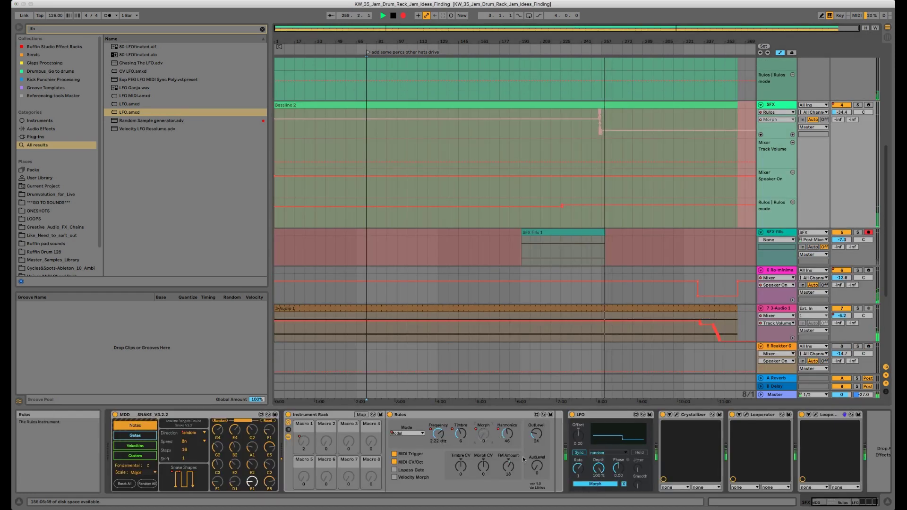
{"action": "left_click", "coordinate": [506, 438]}
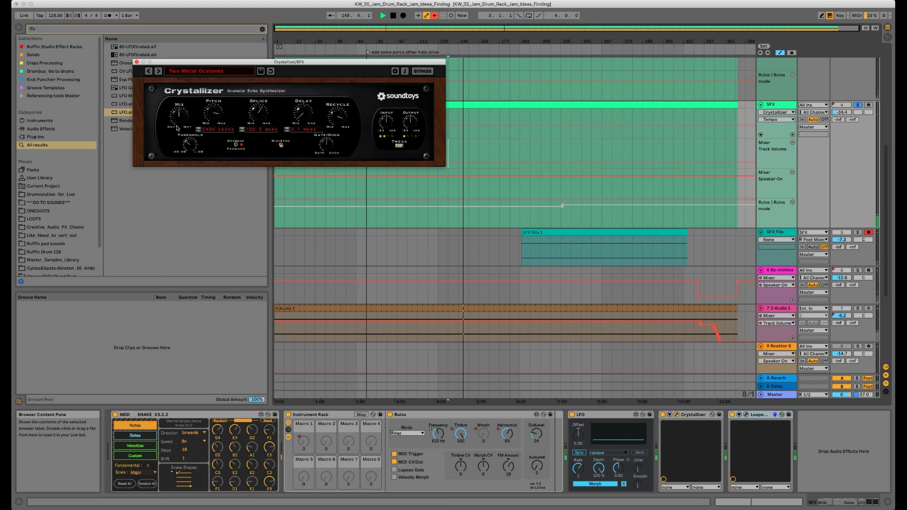
Step: Adjust Crystallizer's mix on the SFX track and switch its preset through Transporter Slow Up and Skreatcher high to RevSlappyOctaves
{"action": "left_click_drag", "start_coordinate": [177, 128], "coordinate": [177, 132]}
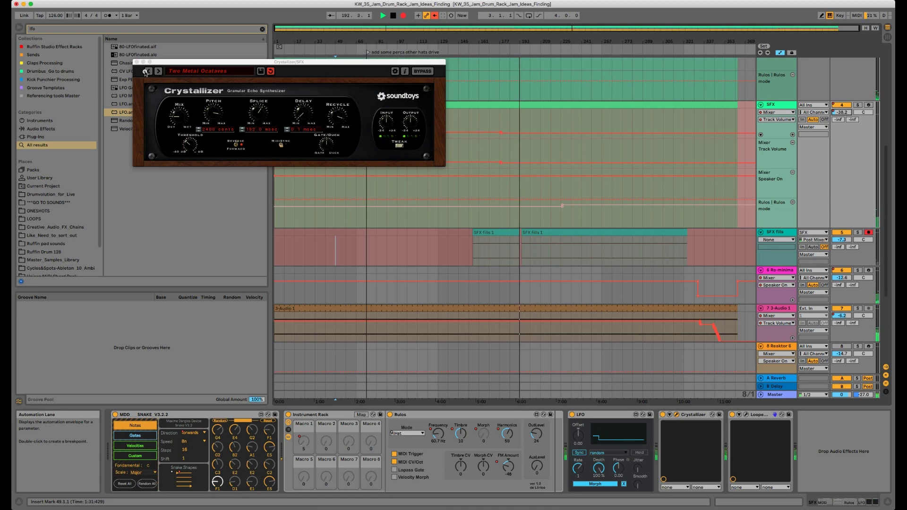
{"action": "left_click", "coordinate": [147, 72]}
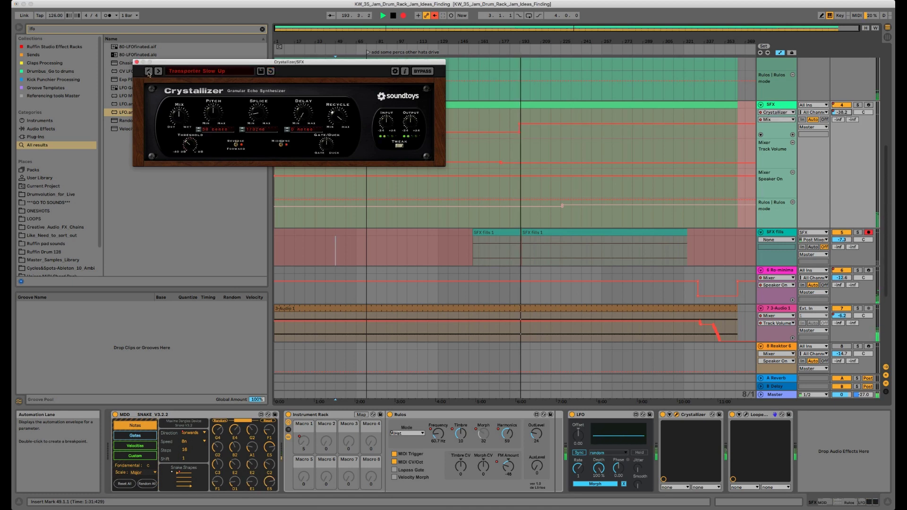
{"action": "left_click", "coordinate": [669, 415]}
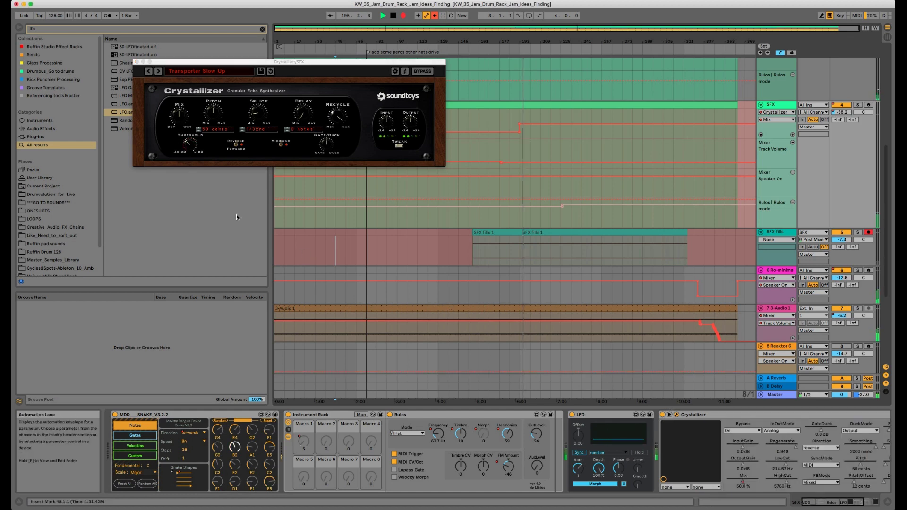
{"action": "left_click", "coordinate": [147, 72]}
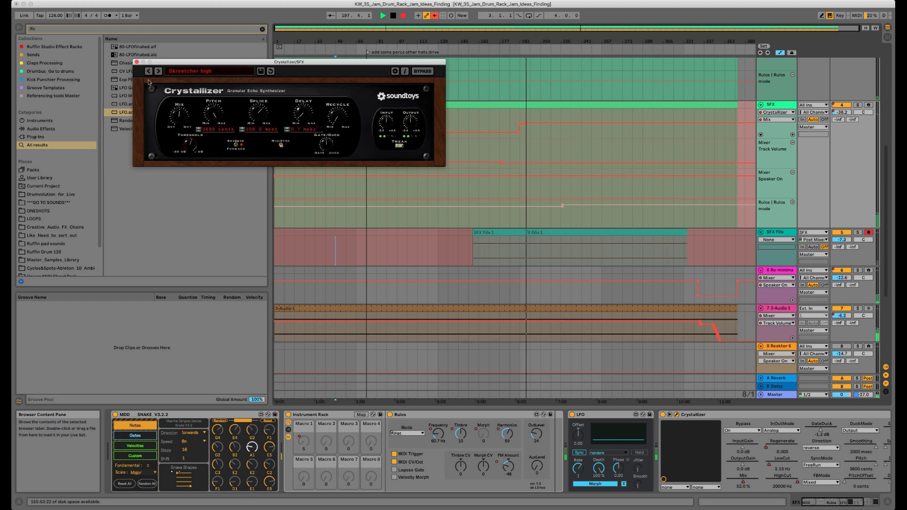
{"action": "left_click", "coordinate": [830, 504]}
{"action": "left_click_drag", "start_coordinate": [830, 504], "coordinate": [832, 505]}
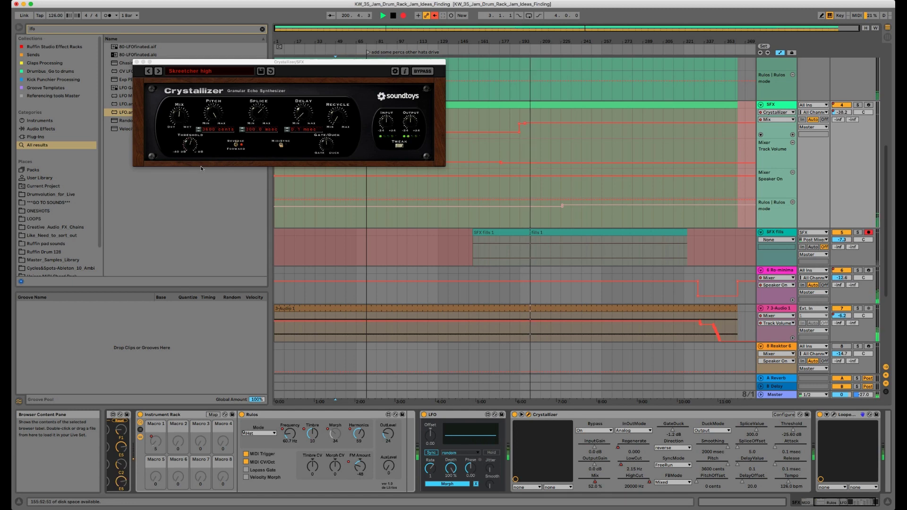
{"action": "left_click", "coordinate": [149, 71]}
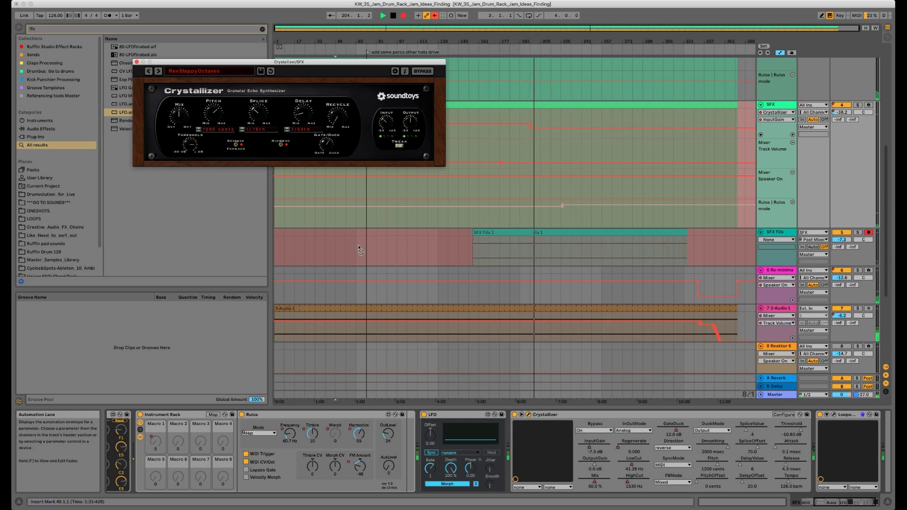
Step: Insert an audio track below SFX fills and disarm the SFX fills track
{"action": "left_click", "coordinate": [769, 237]}
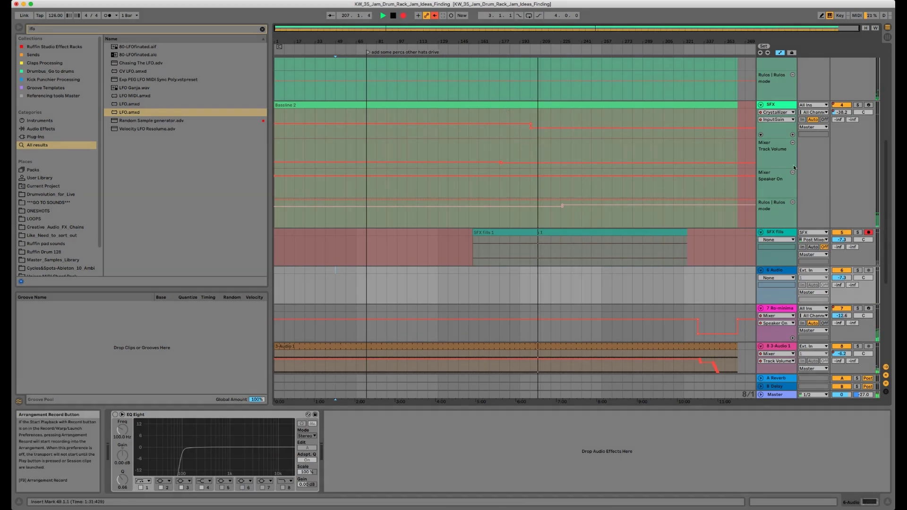
{"action": "left_click", "coordinate": [869, 233]}
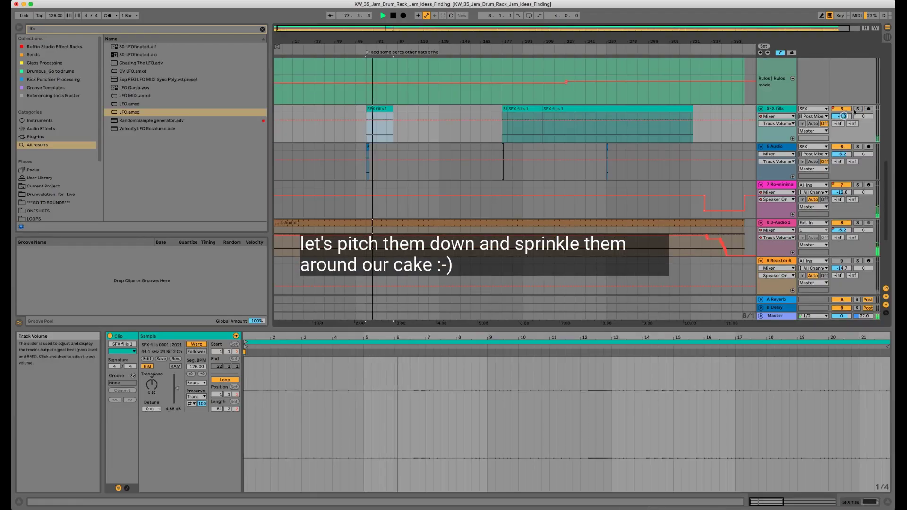
Step: Set the first SFX fills clip's gain to 3.60 dB and transposition to -22 st, and solo its track to audition it
{"action": "left_click", "coordinate": [856, 110]}
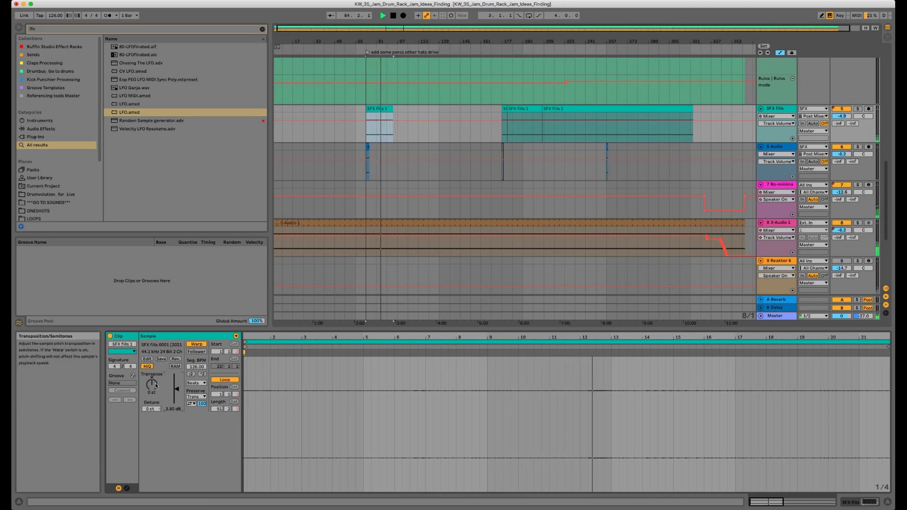
{"action": "left_click_drag", "start_coordinate": [153, 378], "coordinate": [151, 386]}
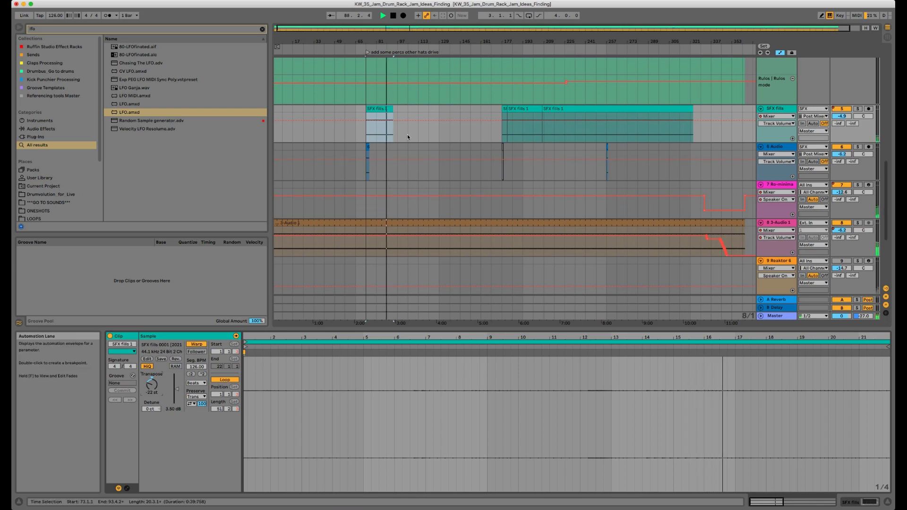
{"action": "scroll", "coordinate": [408, 137], "scroll_direction": "down", "scroll_amount": 3}
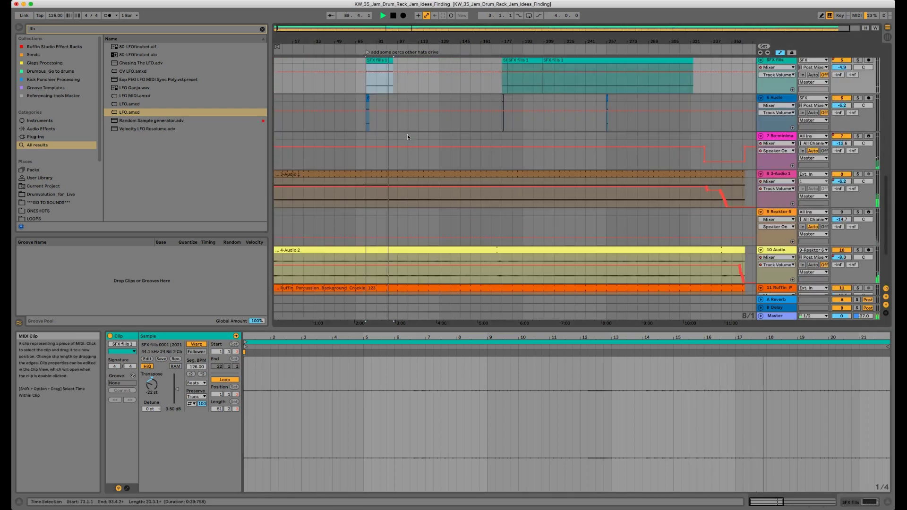
{"action": "left_click", "coordinate": [858, 60]}
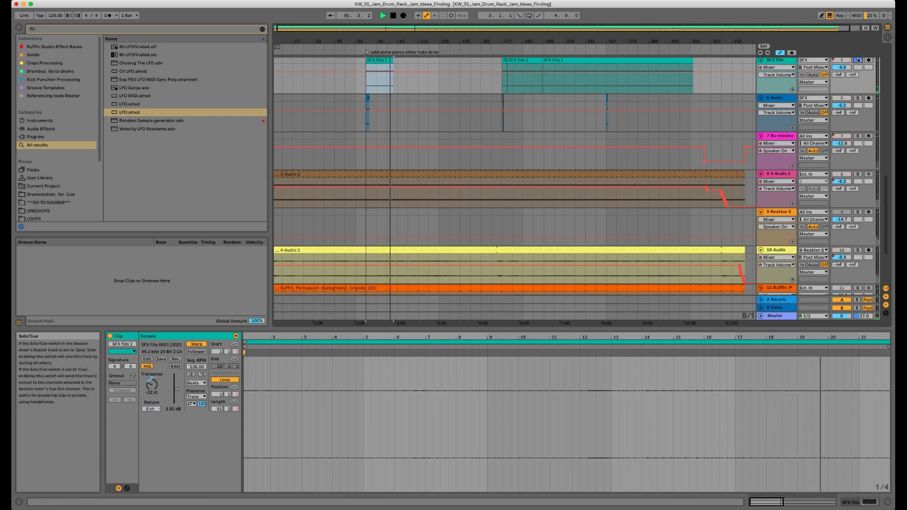
Step: Extend the first SFX fills clip so it ends at bar 97
{"action": "scroll", "coordinate": [483, 106], "scroll_direction": "up", "scroll_amount": 5}
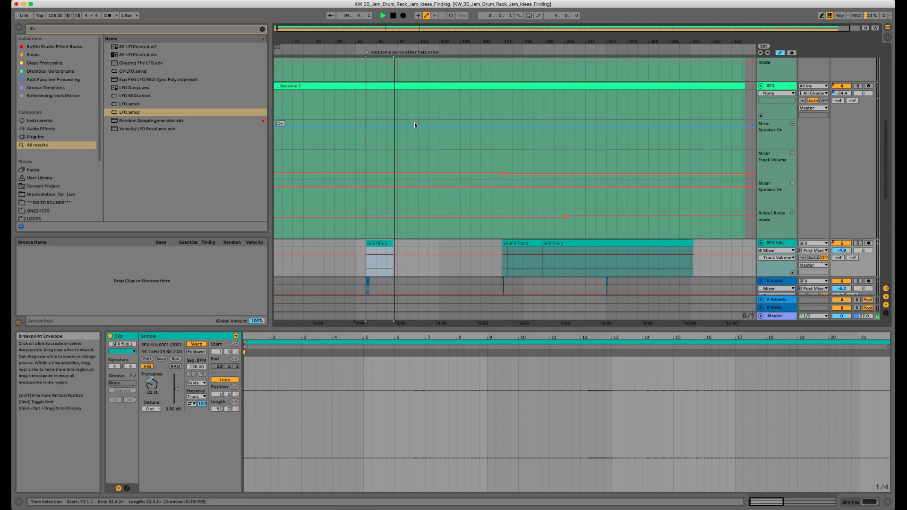
{"action": "left_click_drag", "start_coordinate": [398, 43], "coordinate": [398, 78]}
{"action": "left_click_drag", "start_coordinate": [377, 243], "coordinate": [393, 242]}
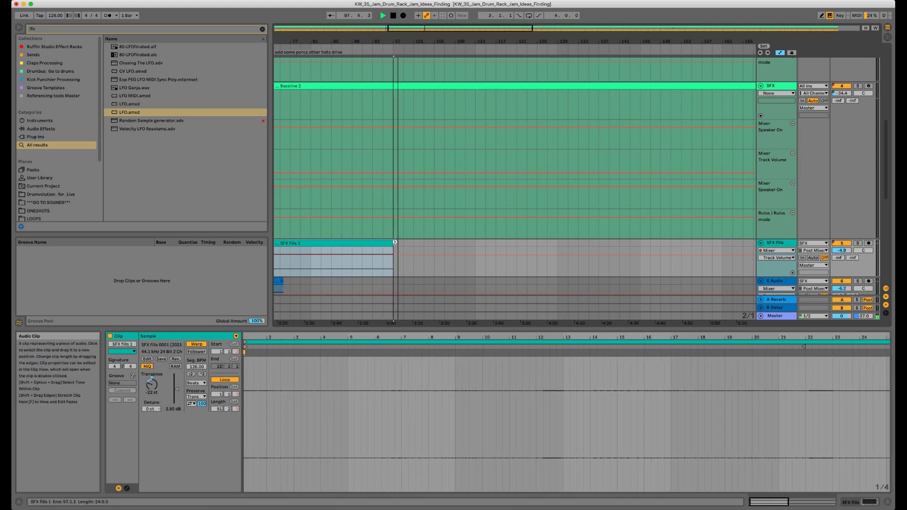
{"action": "left_click_drag", "start_coordinate": [351, 42], "coordinate": [351, 33]}
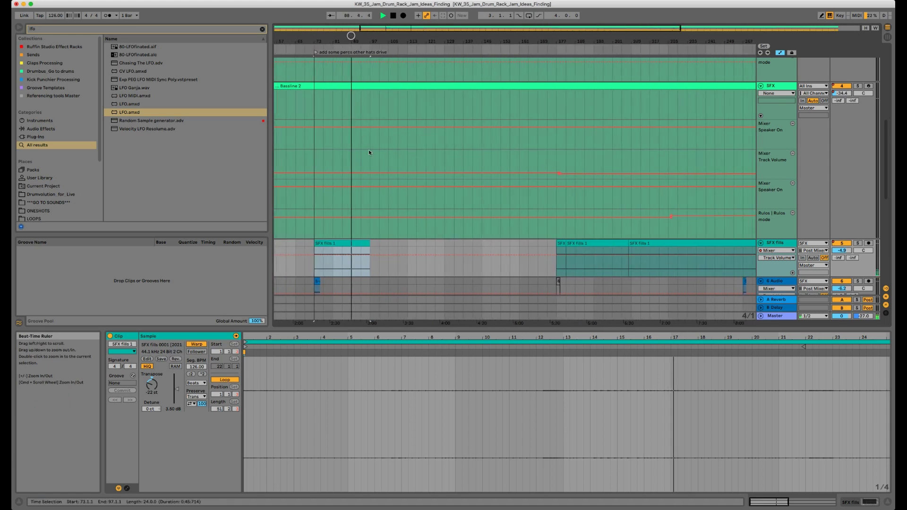
{"action": "scroll", "coordinate": [369, 157], "scroll_direction": "down", "scroll_amount": 5}
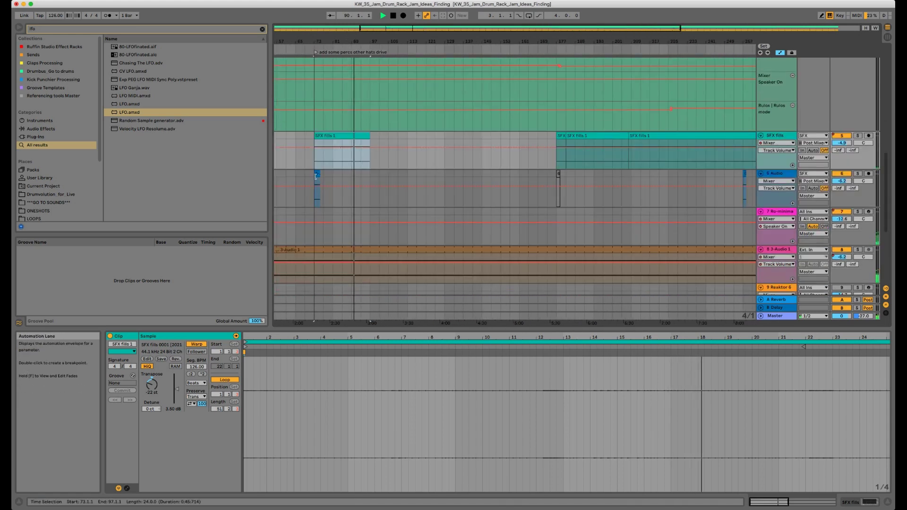
Step: Copy the short clip at bar 73 on track 6 Audio to bar 93 and save the set
{"action": "left_click", "coordinate": [316, 174]}
{"action": "left_click", "coordinate": [316, 173]}
{"action": "left_click_drag", "start_coordinate": [316, 174], "coordinate": [364, 174]}
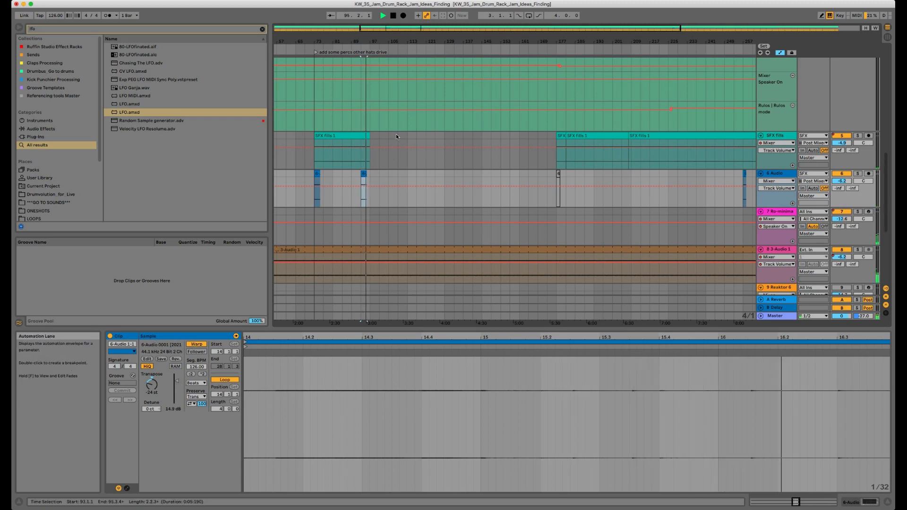
{"action": "left_click_drag", "start_coordinate": [364, 41], "coordinate": [365, 36]}
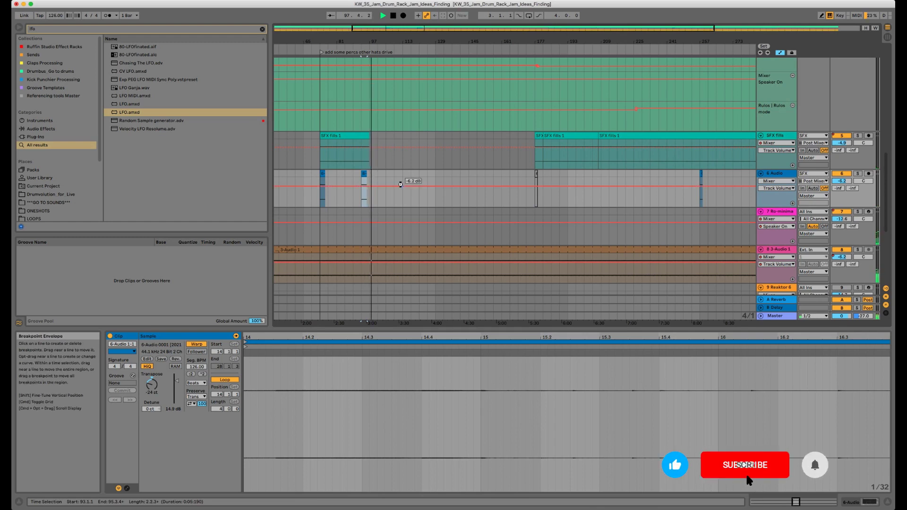
{"action": "key", "text": "super+s"}
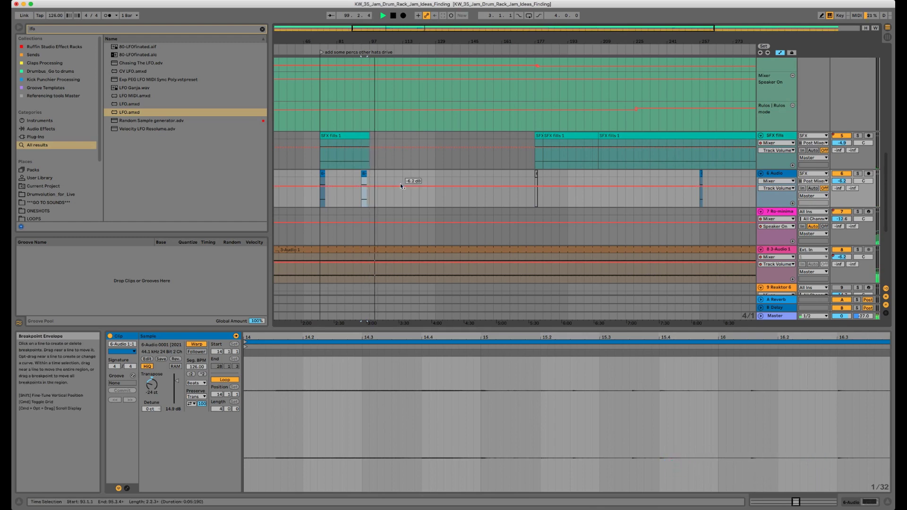
{"action": "scroll", "coordinate": [465, 200], "scroll_direction": "down", "scroll_amount": 3}
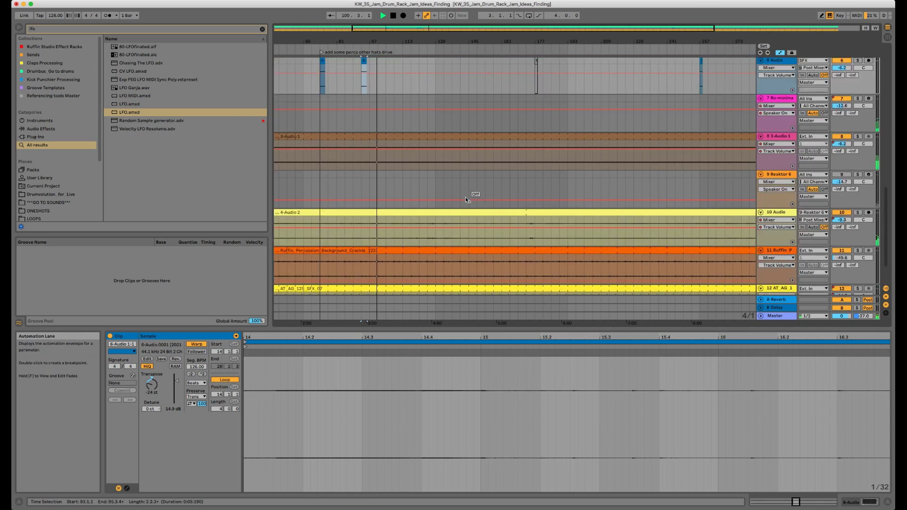
{"action": "scroll", "coordinate": [466, 199], "scroll_direction": "up", "scroll_amount": 5}
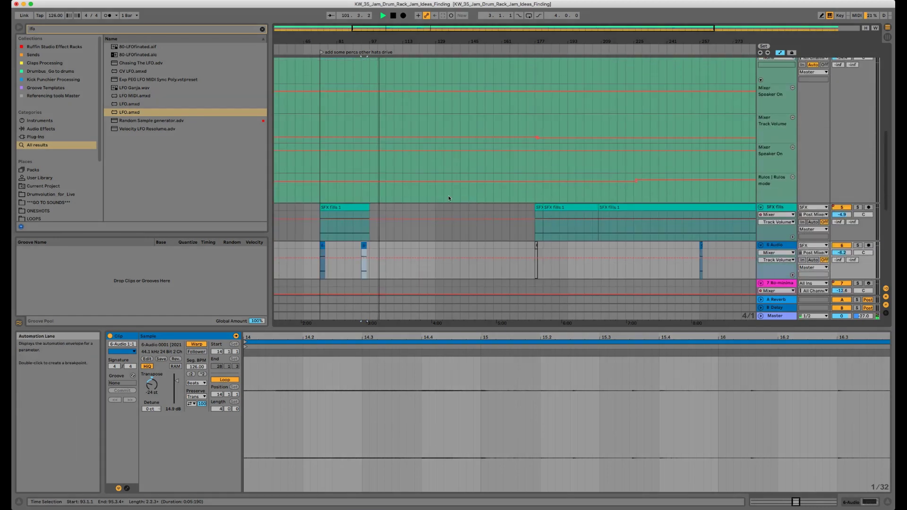
Step: Move the narrow clip from around bar 173 on track 6 Audio to the third beat of bar 100
{"action": "left_click", "coordinate": [365, 245]}
{"action": "key", "text": "space"}
{"action": "key", "text": "space"}
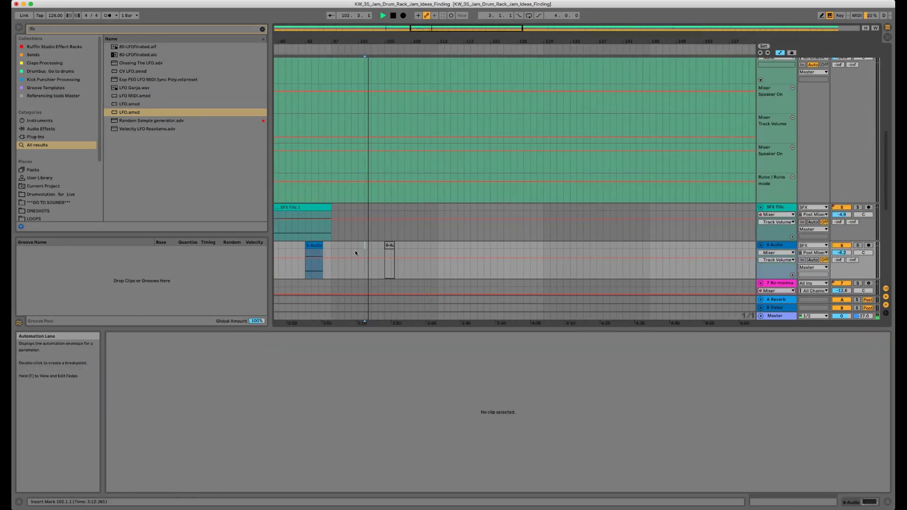
{"action": "key", "text": "space"}
{"action": "key", "text": "space"}
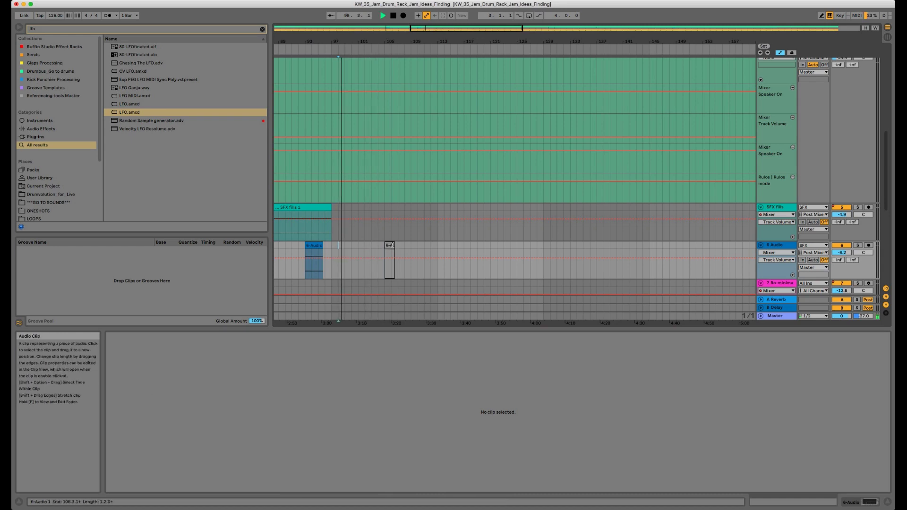
{"action": "left_click_drag", "start_coordinate": [389, 246], "coordinate": [363, 245]}
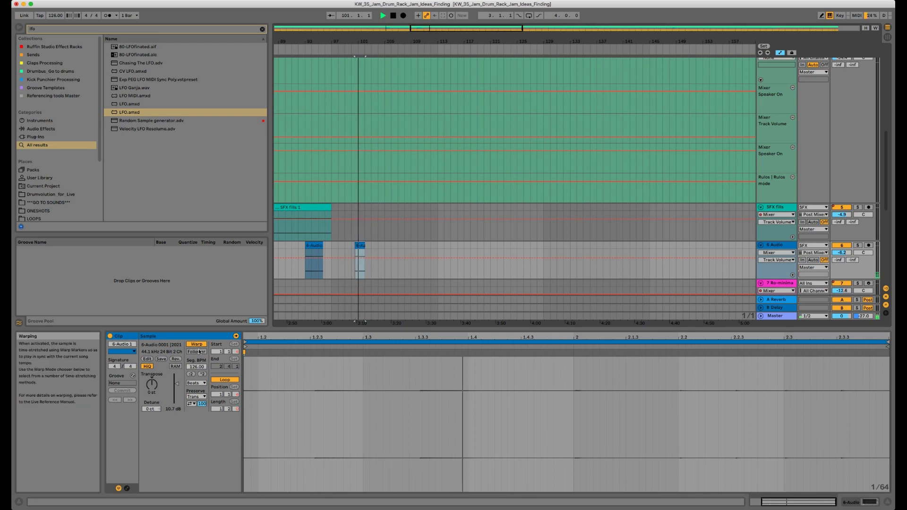
Step: Set the clip at bar 100 on track 6 Audio to -22 st and 18.0 dB gain, and trim its end to bar 102
{"action": "left_click_drag", "start_coordinate": [155, 378], "coordinate": [177, 378]}
{"action": "key", "text": "space"}
{"action": "key", "text": "space"}
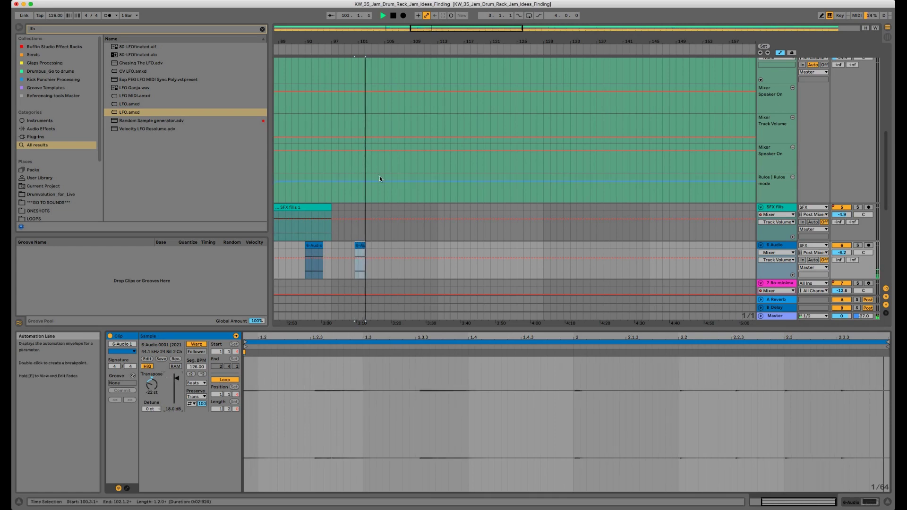
{"action": "left_click_drag", "start_coordinate": [366, 41], "coordinate": [359, 123]}
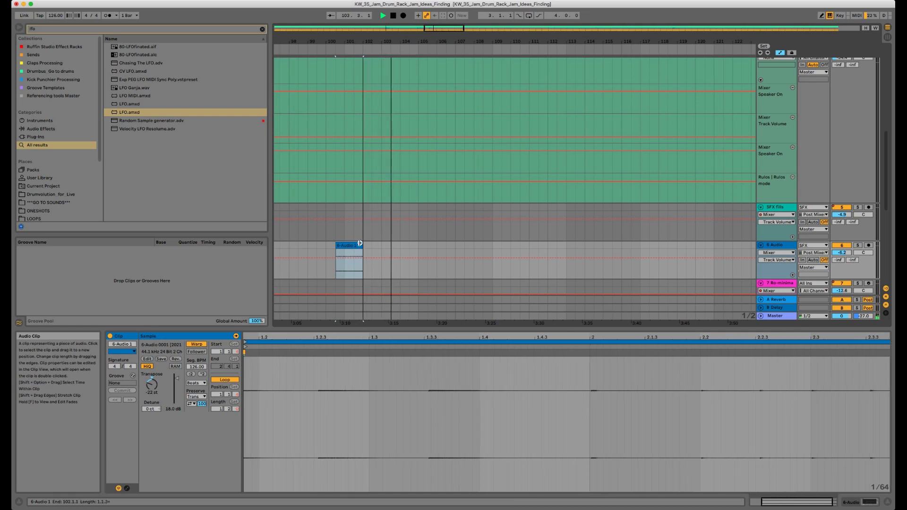
{"action": "left_click_drag", "start_coordinate": [347, 40], "coordinate": [348, 37]}
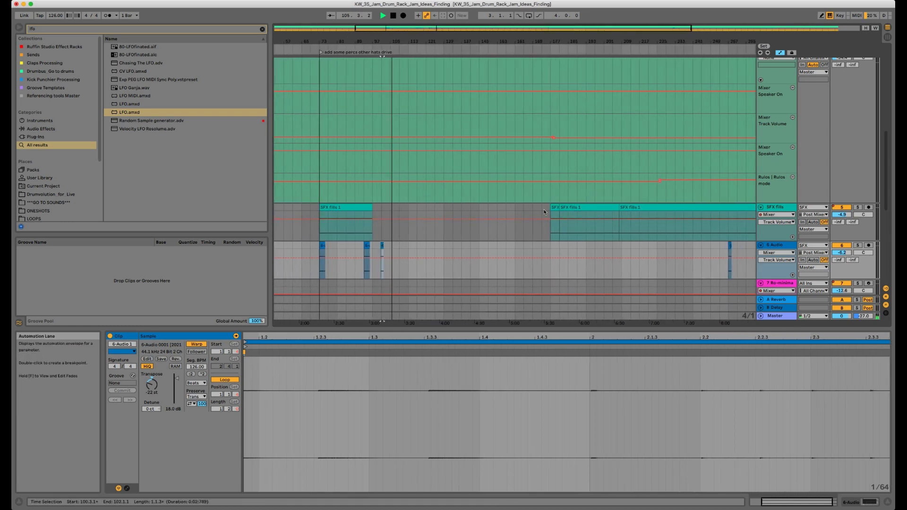
Step: Move the short SFX fills clip from around bar 173 to bar 109 and raise its gain to 5.44 dB
{"action": "left_click_drag", "start_coordinate": [554, 207], "coordinate": [404, 208]}
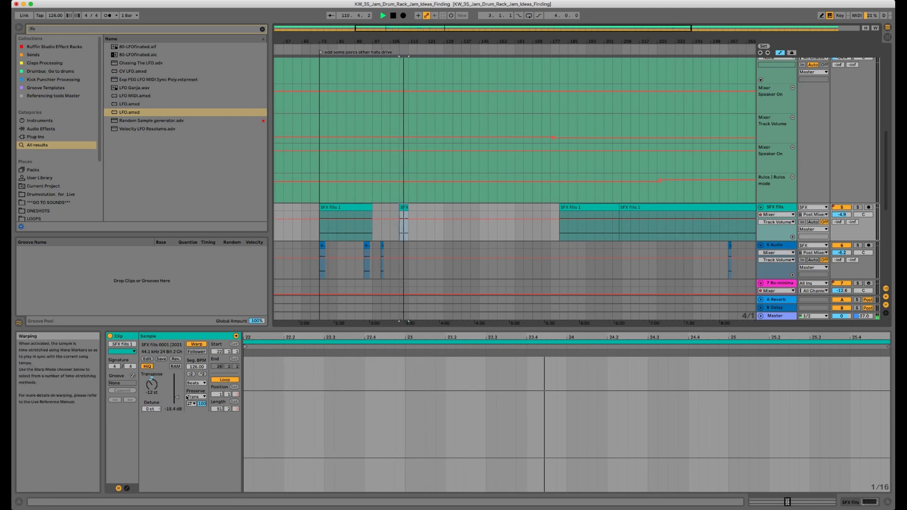
{"action": "left_click_drag", "start_coordinate": [168, 399], "coordinate": [167, 394]}
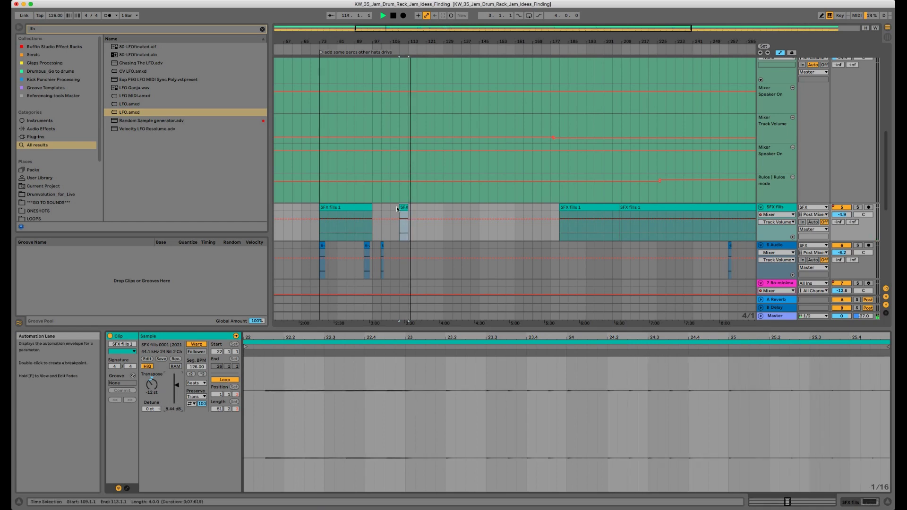
Step: Copy the SFX fills clip at bar 109 to bar 121, set the copy's gain to -1.18 dB, and play from bar 119
{"action": "left_click", "coordinate": [406, 208]}
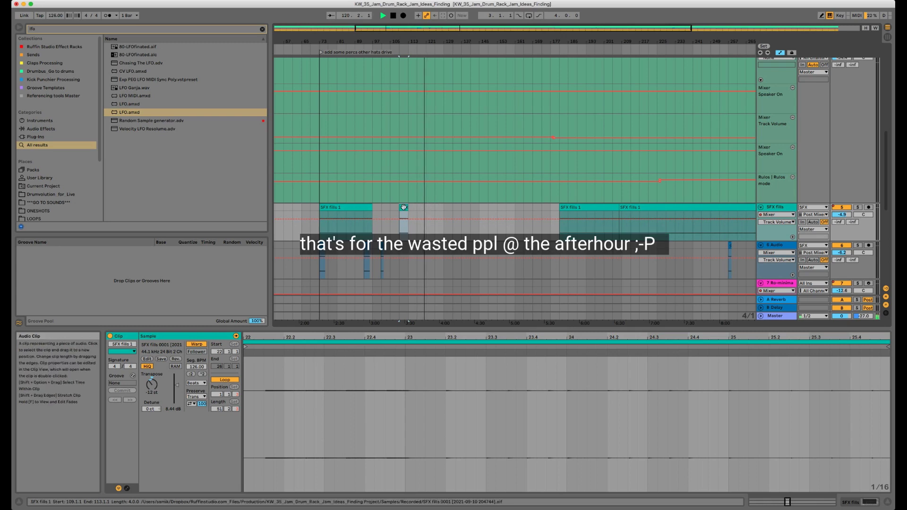
{"action": "left_click_drag", "start_coordinate": [403, 207], "coordinate": [431, 208]}
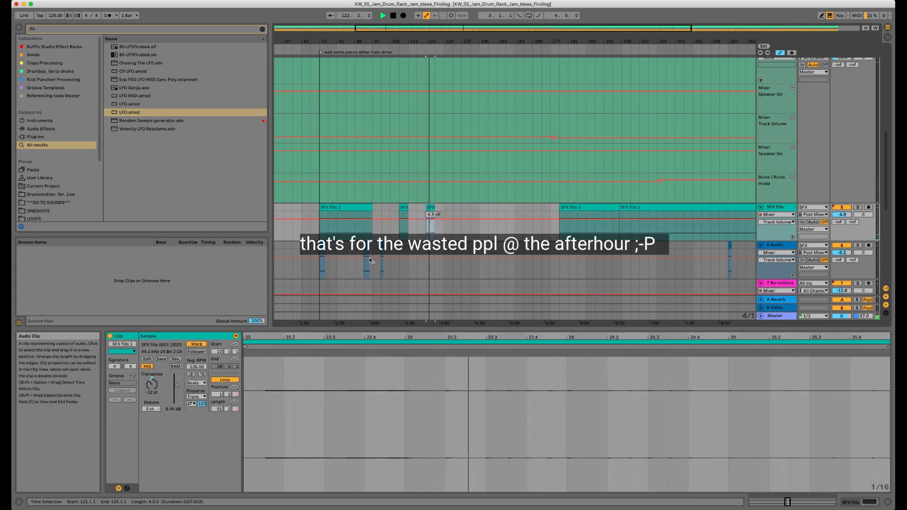
{"action": "left_click_drag", "start_coordinate": [167, 384], "coordinate": [167, 385]}
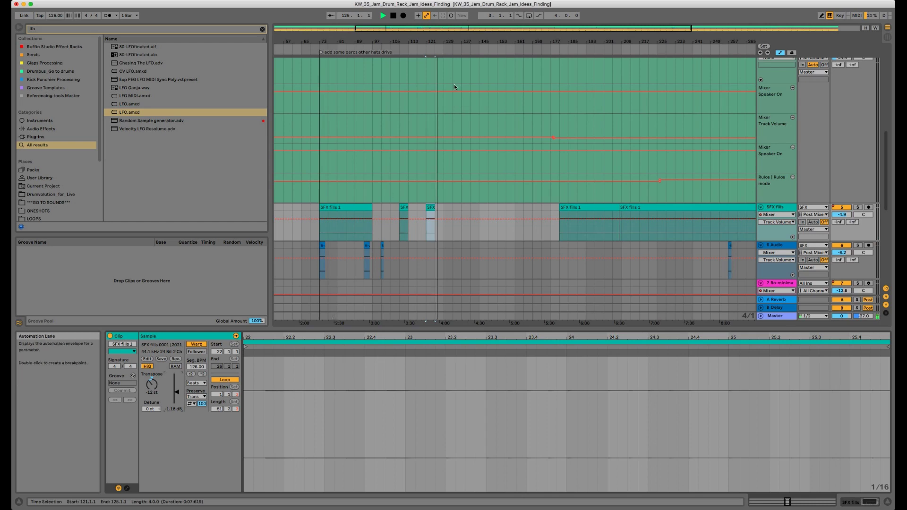
{"action": "left_click_drag", "start_coordinate": [424, 40], "coordinate": [424, 42]}
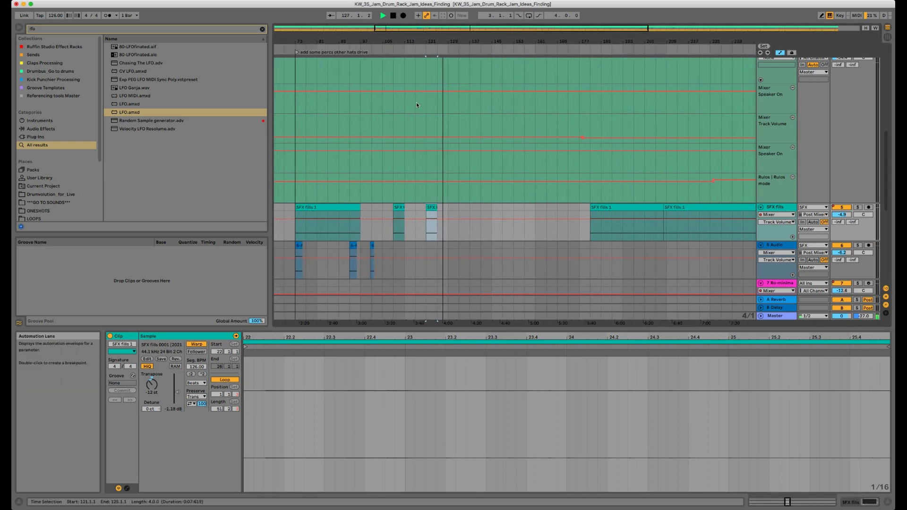
{"action": "left_click", "coordinate": [420, 52]}
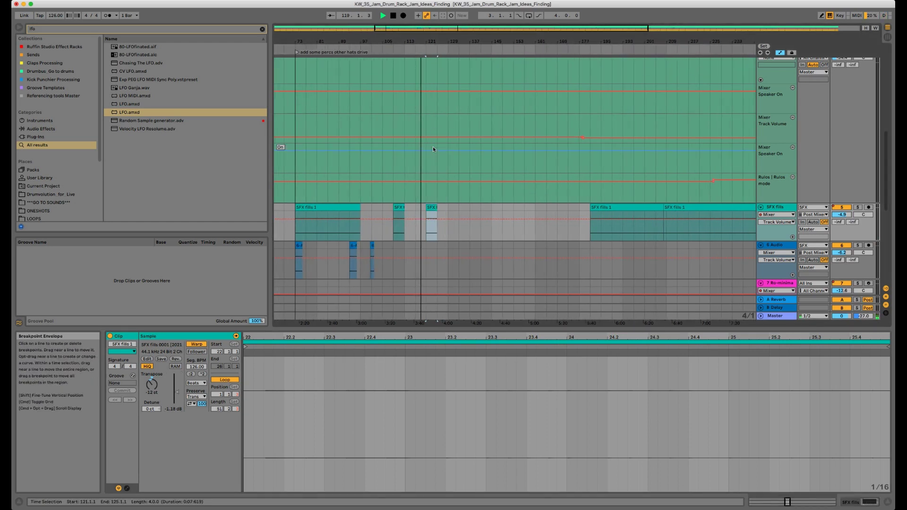